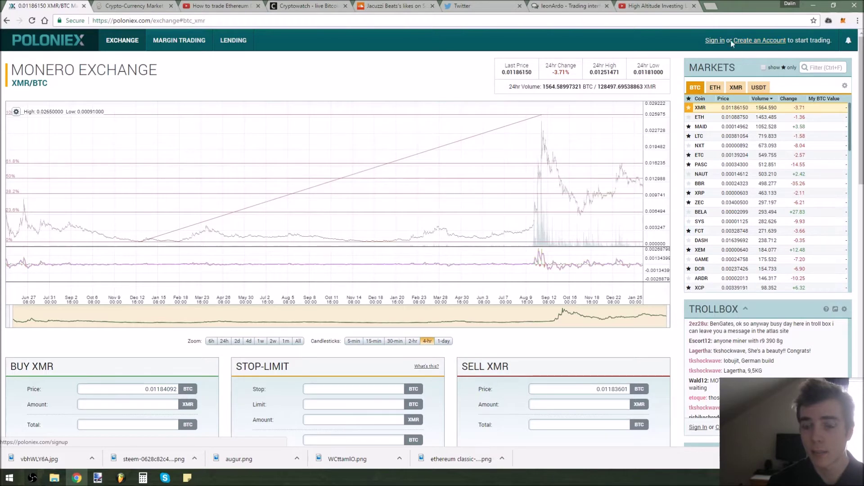
Scroll the XMR/BTC page down to the sell and buy order books and Market Depth chart
{"action": "scroll", "coordinate": [510, 341], "scroll_direction": "down", "scroll_amount": 4}
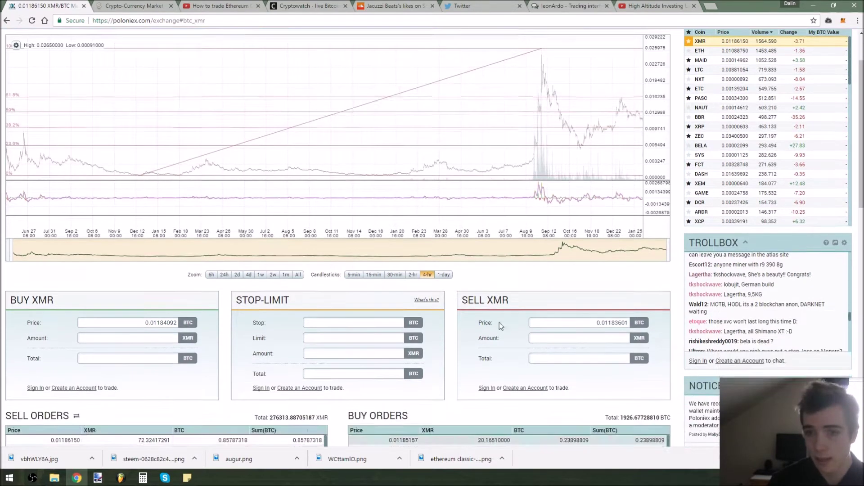
{"action": "scroll", "coordinate": [491, 328], "scroll_direction": "down", "scroll_amount": 1}
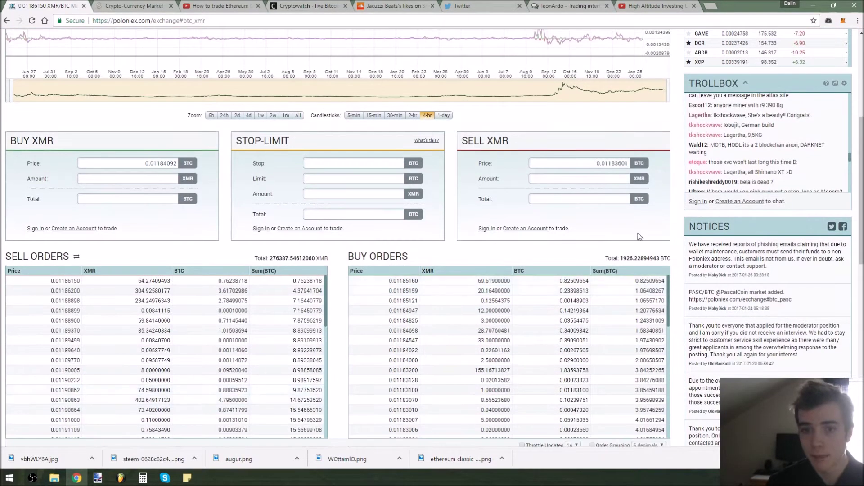
{"action": "scroll", "coordinate": [561, 201], "scroll_direction": "down", "scroll_amount": 3}
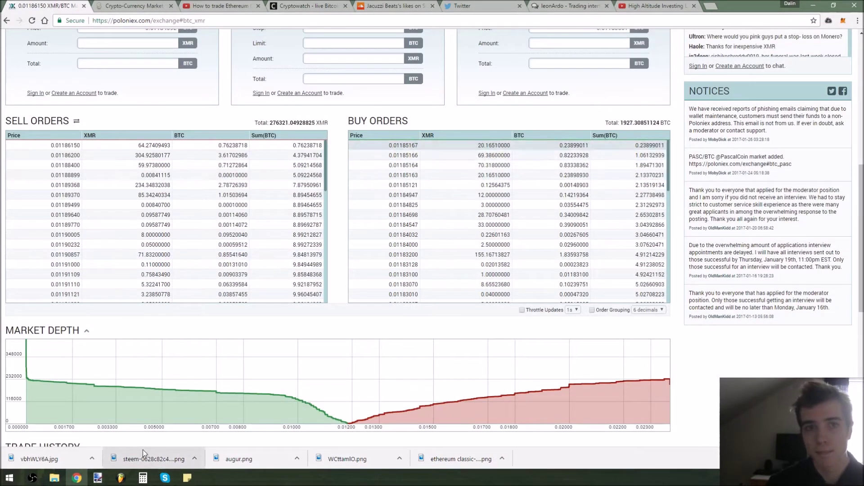
{"action": "mouse_move", "coordinate": [96, 480]}
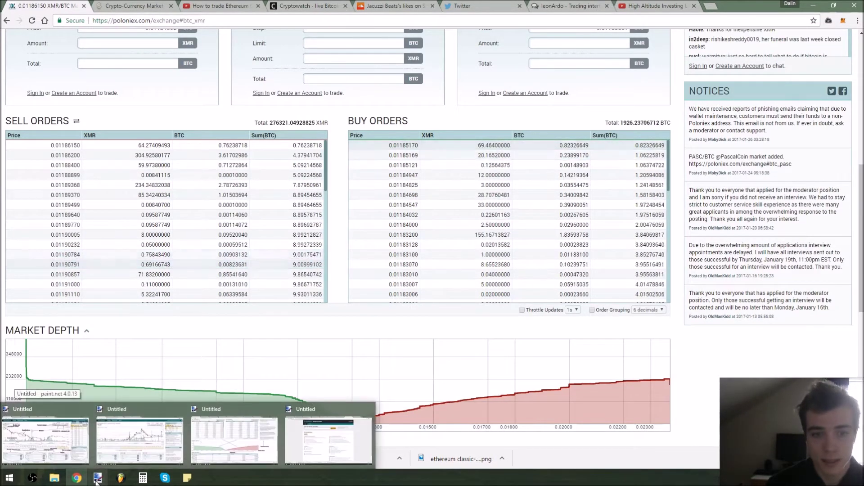
Bring up the annotated ETH/BTC screenshot in Paint.NET and zoom in and out over its labels
{"action": "left_click", "coordinate": [85, 460]}
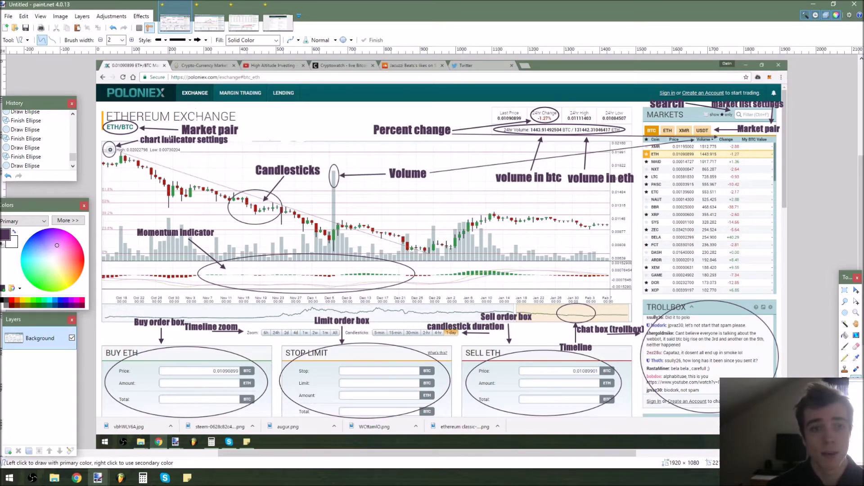
{"action": "scroll", "coordinate": [109, 123], "scroll_direction": "up", "scroll_amount": 3}
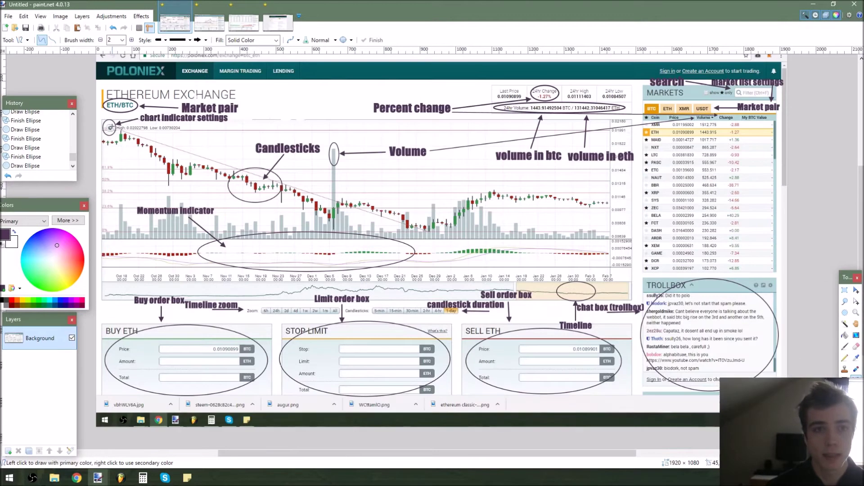
{"action": "scroll", "coordinate": [110, 159], "scroll_direction": "up", "scroll_amount": 1}
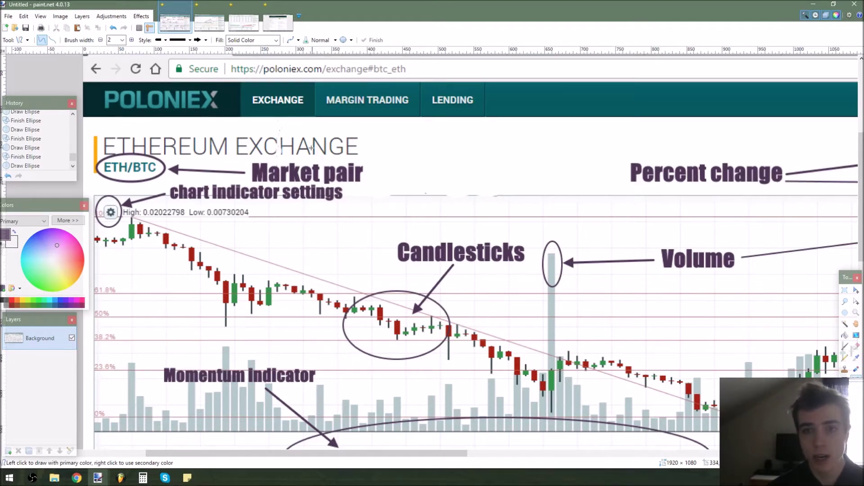
{"action": "scroll", "coordinate": [312, 147], "scroll_direction": "down", "scroll_amount": 3}
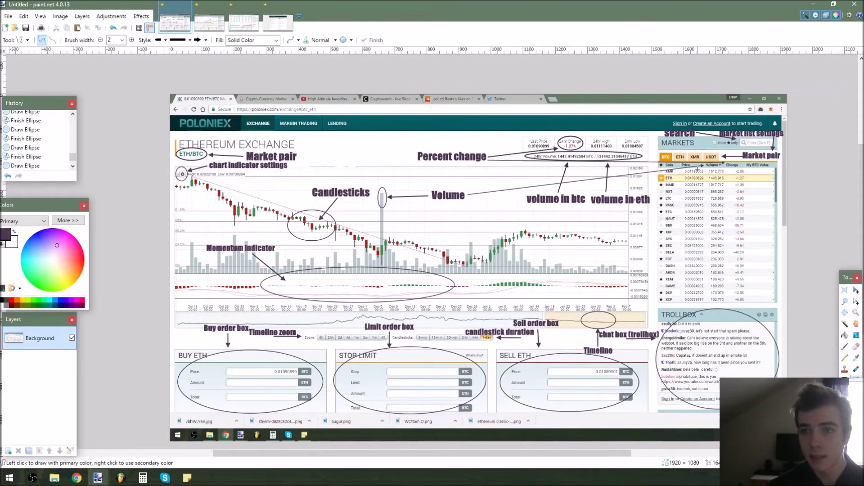
{"action": "scroll", "coordinate": [697, 169], "scroll_direction": "up", "scroll_amount": 2}
{"action": "scroll", "coordinate": [676, 140], "scroll_direction": "up", "scroll_amount": 2}
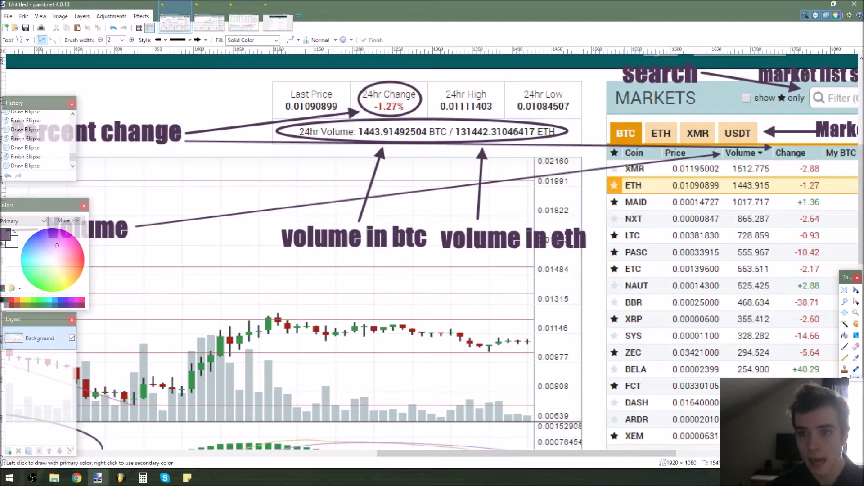
{"action": "scroll", "coordinate": [679, 177], "scroll_direction": "down", "scroll_amount": 3}
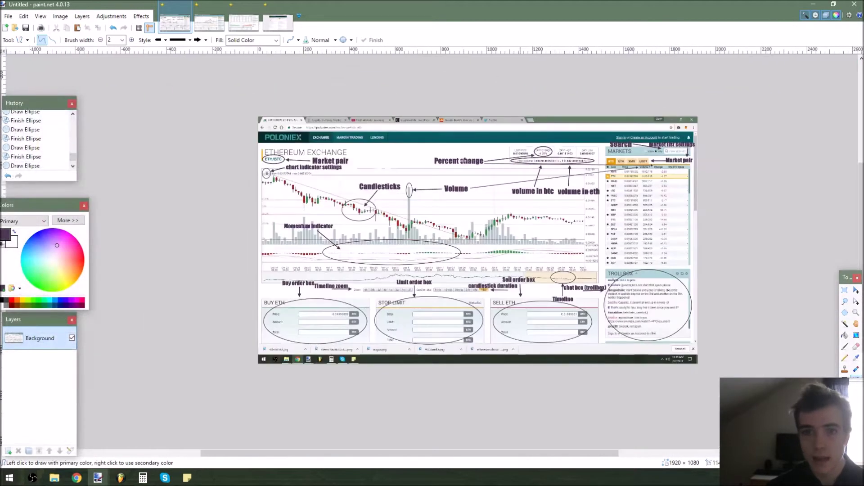
{"action": "scroll", "coordinate": [679, 177], "scroll_direction": "up", "scroll_amount": 2}
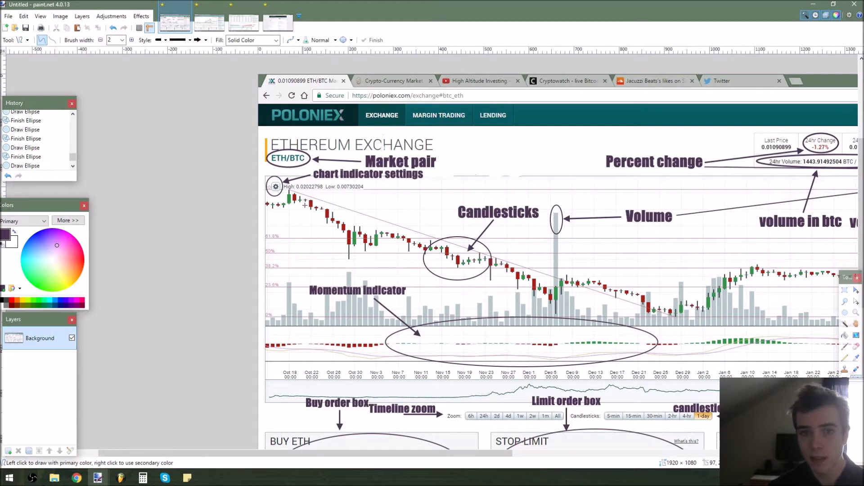
{"action": "scroll", "coordinate": [548, 241], "scroll_direction": "down", "scroll_amount": 2}
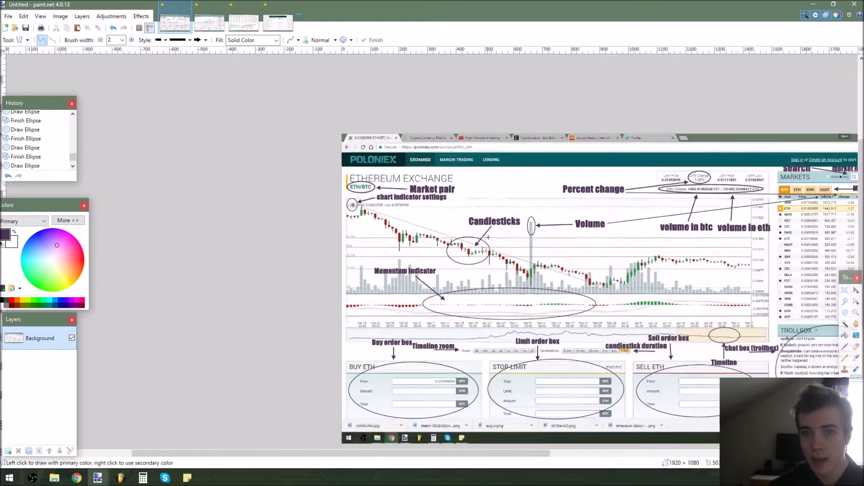
{"action": "scroll", "coordinate": [398, 305], "scroll_direction": "up", "scroll_amount": 1}
{"action": "scroll", "coordinate": [398, 304], "scroll_direction": "down", "scroll_amount": 3}
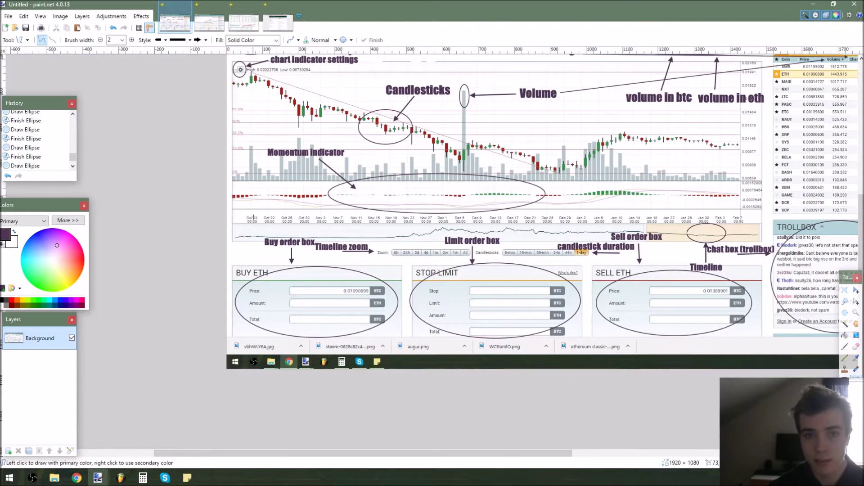
Try a horizontal line and a leftward arrow on the Ethereum chart, undo both, and return to Poloniex
{"action": "left_click_drag", "start_coordinate": [242, 214], "coordinate": [746, 212]}
{"action": "key", "text": "Return"}
{"action": "key", "text": "ctrl+z"}
{"action": "scroll", "coordinate": [576, 231], "scroll_direction": "up", "scroll_amount": 3}
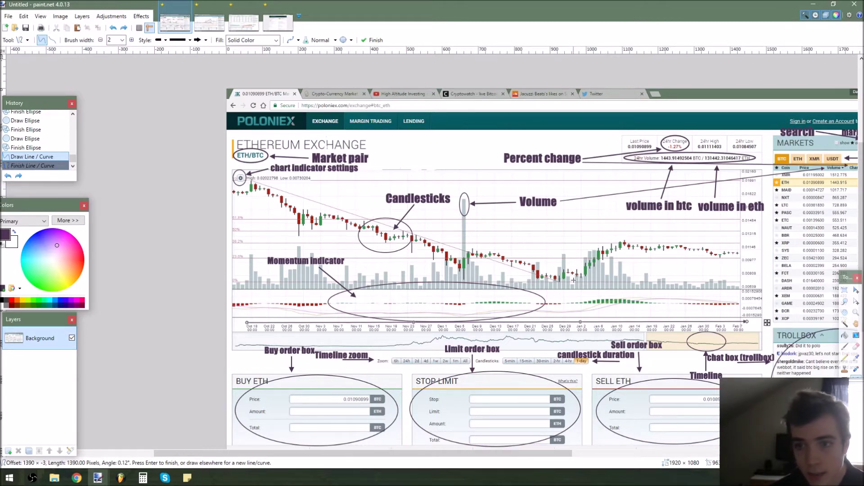
{"action": "left_click_drag", "start_coordinate": [740, 274], "coordinate": [561, 280]}
{"action": "key", "text": "ctrl+z"}
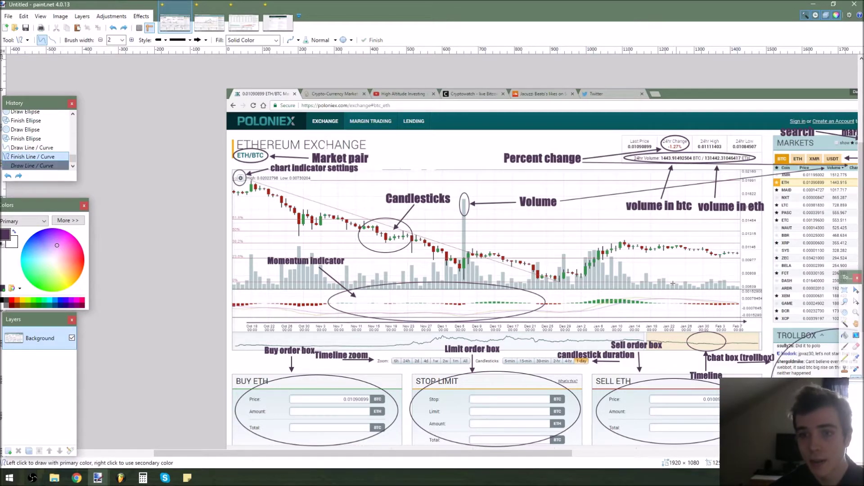
{"action": "left_click", "coordinate": [77, 479]}
{"action": "scroll", "coordinate": [419, 218], "scroll_direction": "up", "scroll_amount": 10}
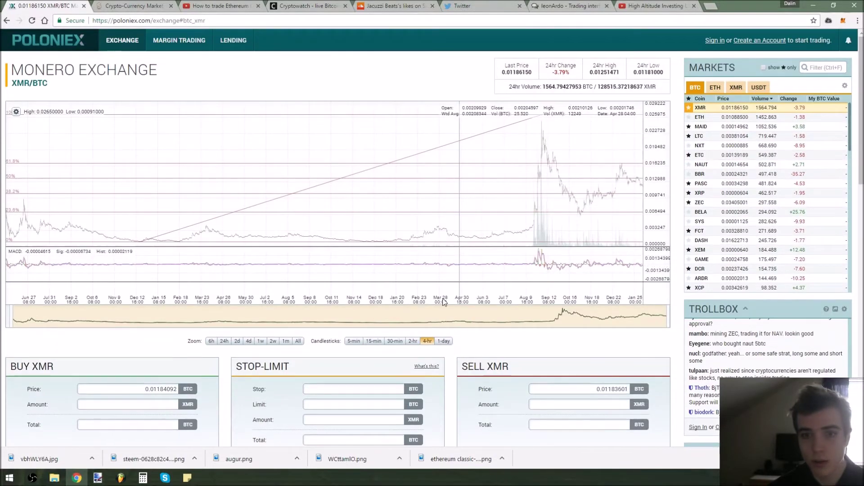
Set the XMR/BTC chart to 4d (Feb 4–7), then switch back to the Paint.NET screenshot
{"action": "left_click", "coordinate": [249, 341]}
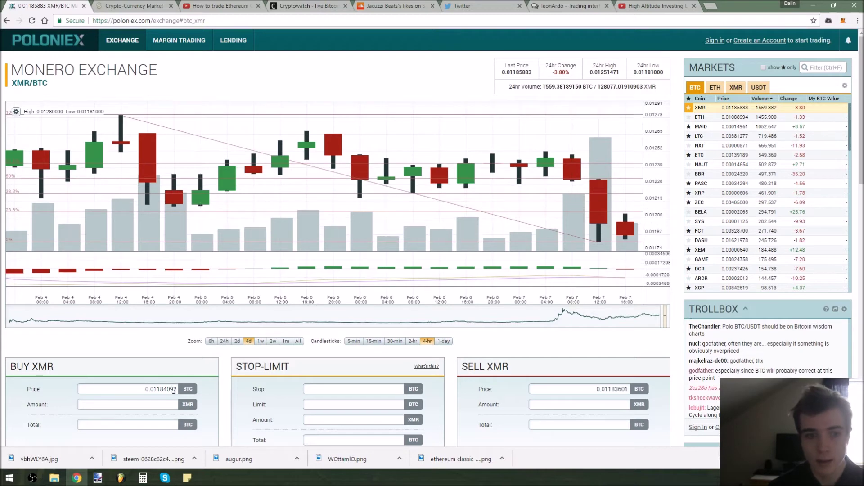
{"action": "mouse_move", "coordinate": [97, 478]}
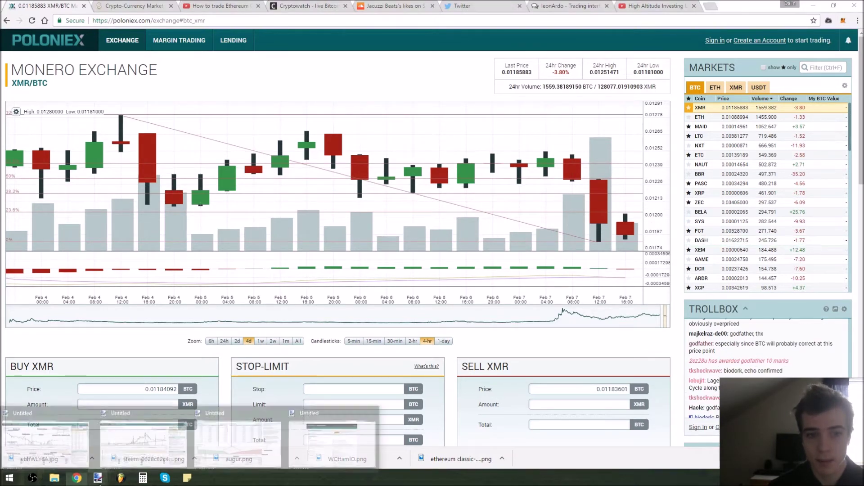
{"action": "left_click", "coordinate": [50, 446]}
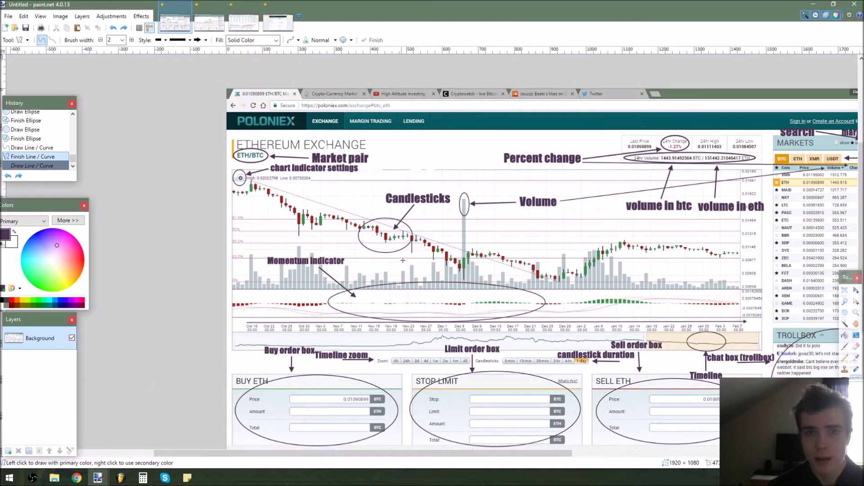
Zoom around the labelled Ethereum screenshot, then return to the four-day XMR/BTC chart in Chrome
{"action": "scroll", "coordinate": [365, 202], "scroll_direction": "down", "scroll_amount": 3}
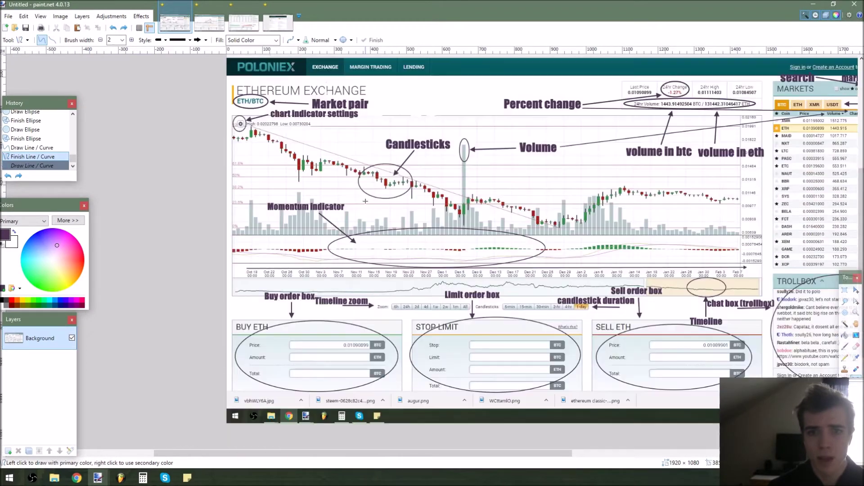
{"action": "scroll", "coordinate": [763, 183], "scroll_direction": "up", "scroll_amount": 2}
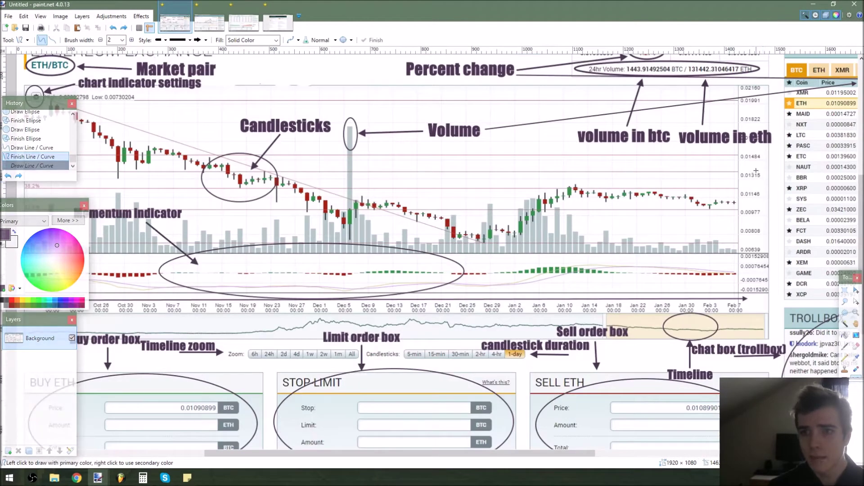
{"action": "scroll", "coordinate": [748, 149], "scroll_direction": "down", "scroll_amount": 3}
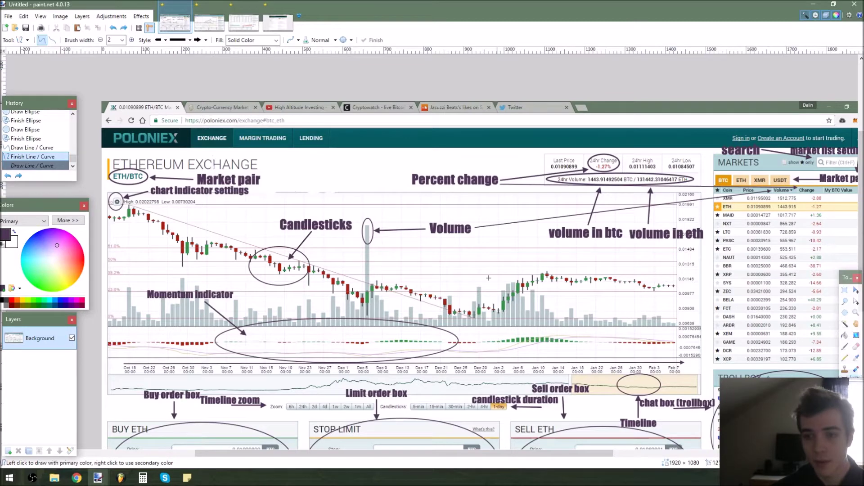
{"action": "scroll", "coordinate": [446, 265], "scroll_direction": "down", "scroll_amount": 2}
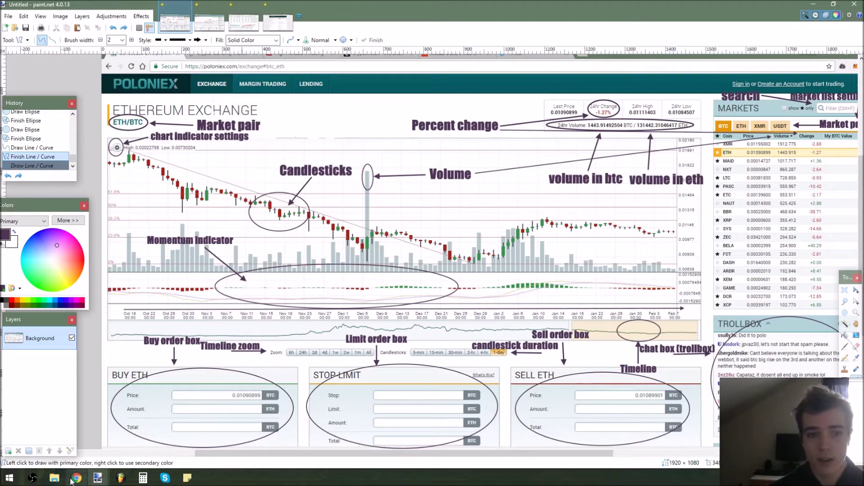
{"action": "mouse_move", "coordinate": [73, 469]}
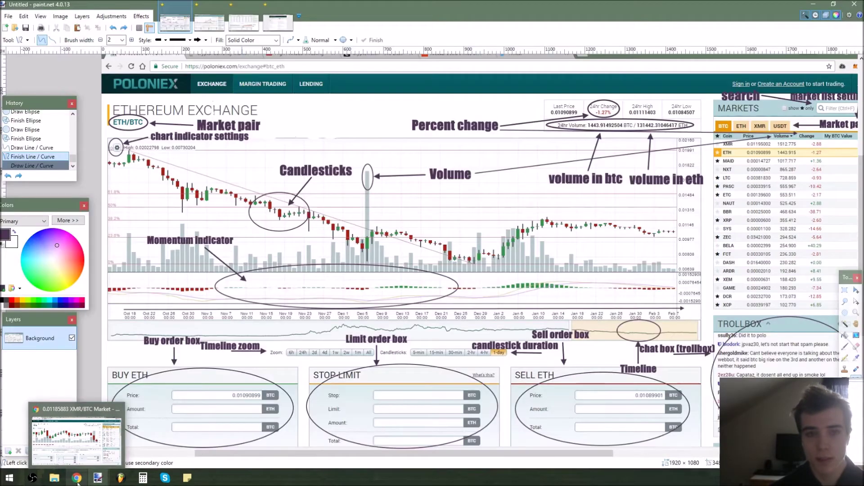
{"action": "left_click", "coordinate": [89, 441]}
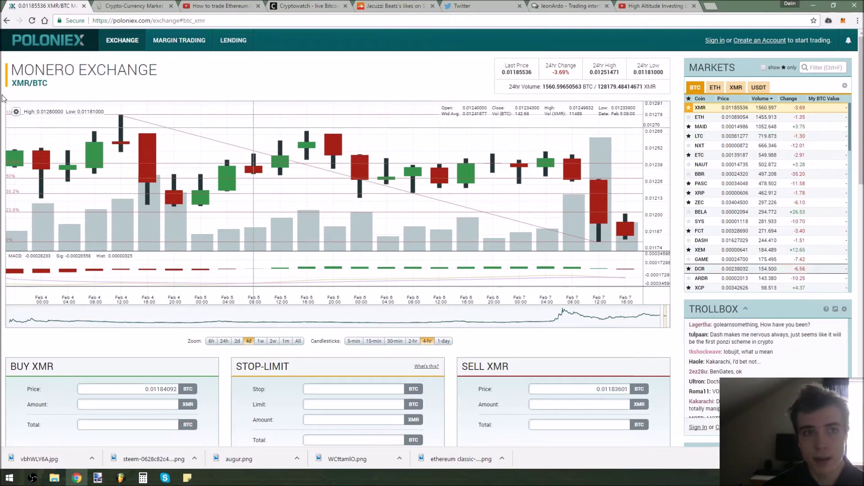
{"action": "left_click_drag", "start_coordinate": [27, 83], "coordinate": [14, 83]}
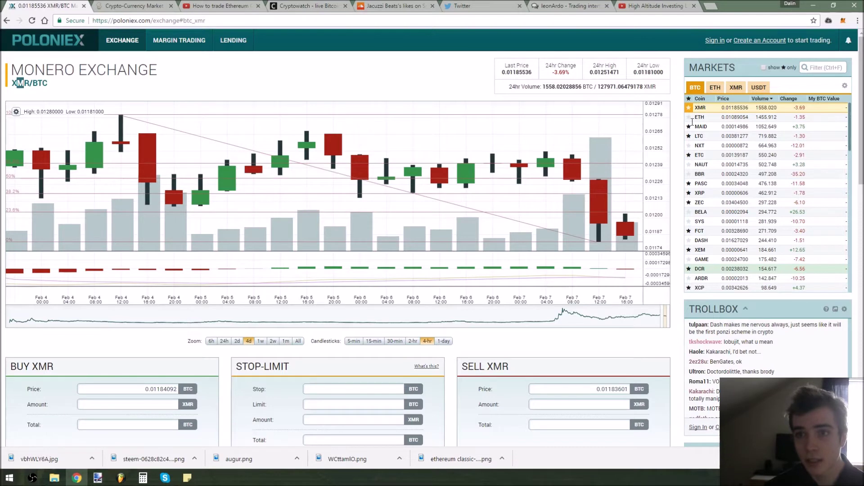
{"action": "left_click", "coordinate": [98, 478]}
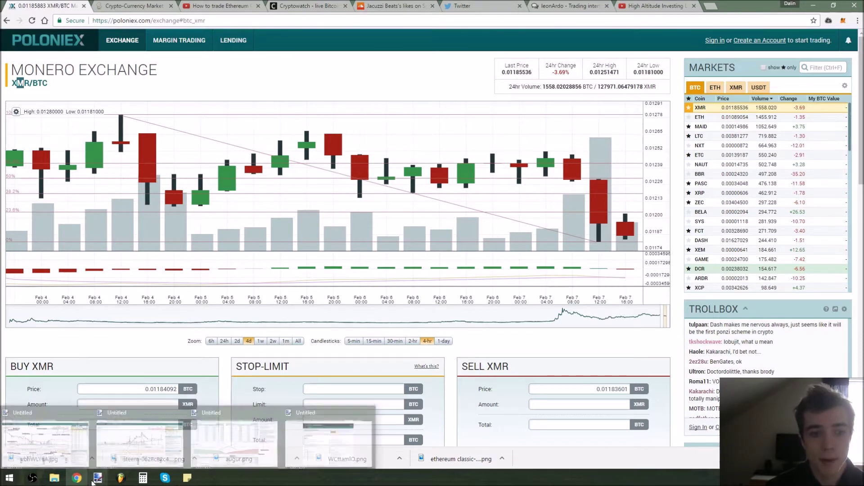
Draw an arrow on the Ethereum screenshot and flip through the open images back to ETH/BTC
{"action": "left_click", "coordinate": [62, 436]}
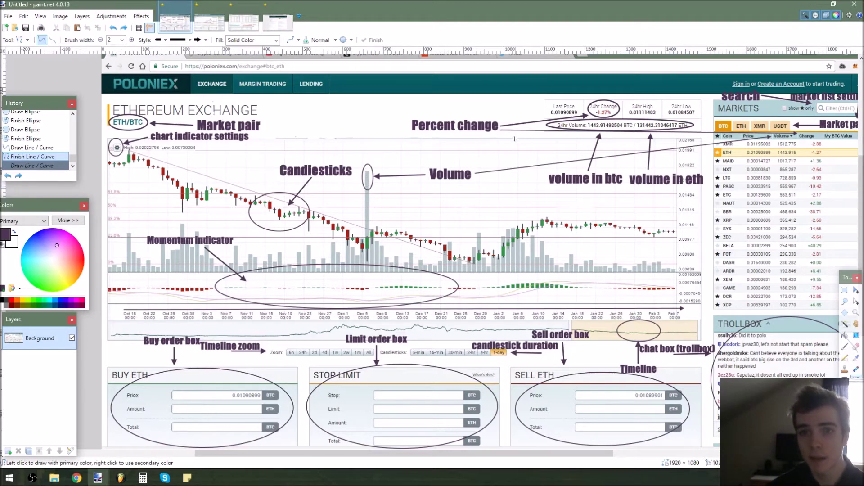
{"action": "mouse_move", "coordinate": [506, 144]}
{"action": "left_mouse_down"}
{"action": "mouse_move", "coordinate": [621, 143]}
{"action": "mouse_move", "coordinate": [581, 141]}
{"action": "mouse_move", "coordinate": [550, 158]}
{"action": "mouse_move", "coordinate": [525, 151]}
{"action": "mouse_move", "coordinate": [512, 132]}
{"action": "left_mouse_up"}
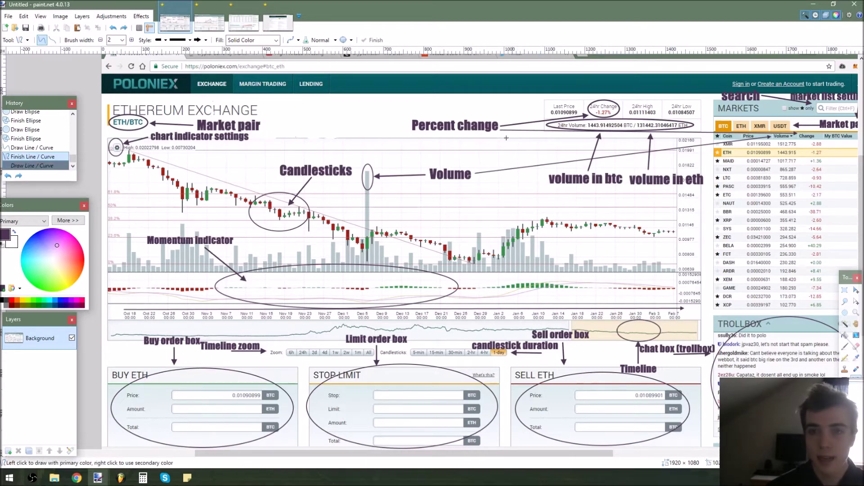
{"action": "left_click", "coordinate": [208, 24]}
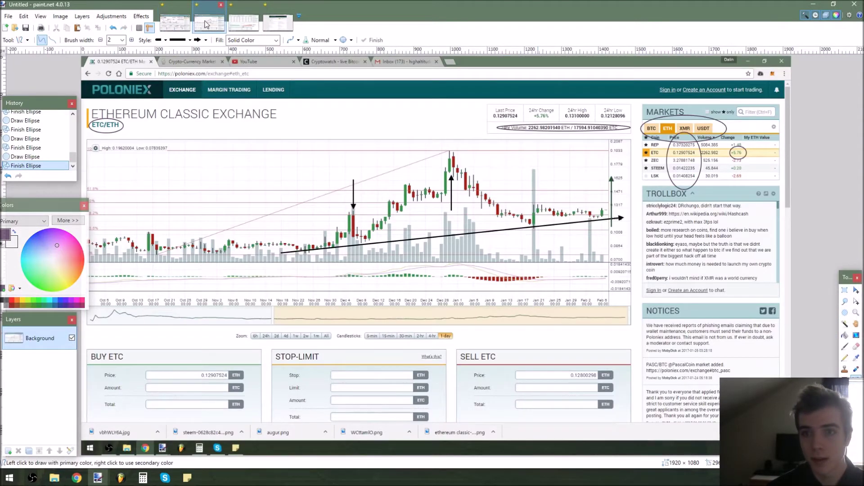
{"action": "left_click", "coordinate": [243, 24]}
{"action": "left_click", "coordinate": [176, 23]}
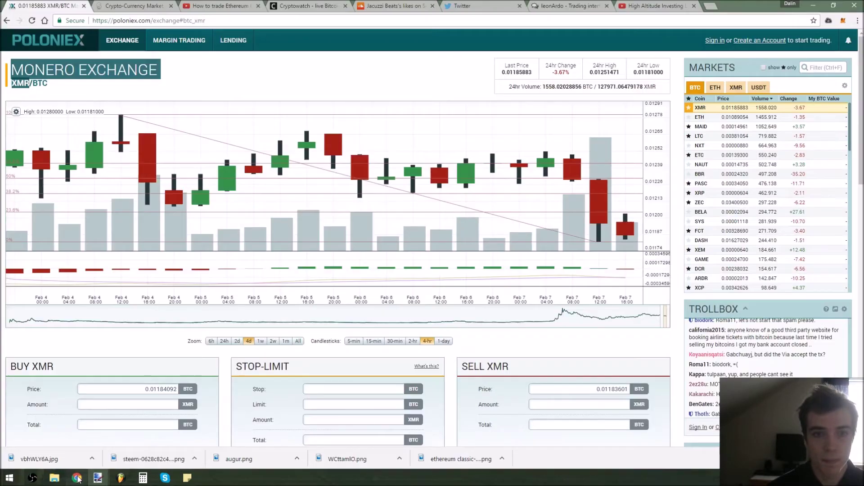
Glance at the XMR/BTC page in Chrome, then bring Paint.NET back to the front
{"action": "left_click", "coordinate": [76, 478]}
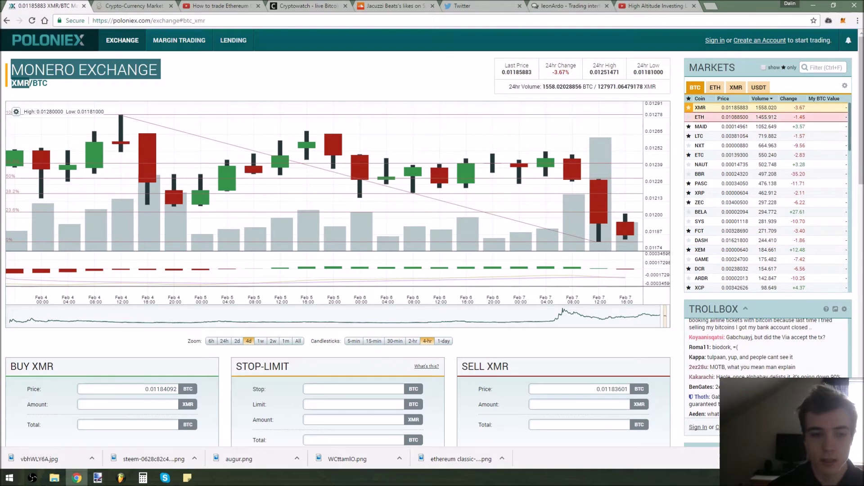
{"action": "mouse_move", "coordinate": [101, 482]}
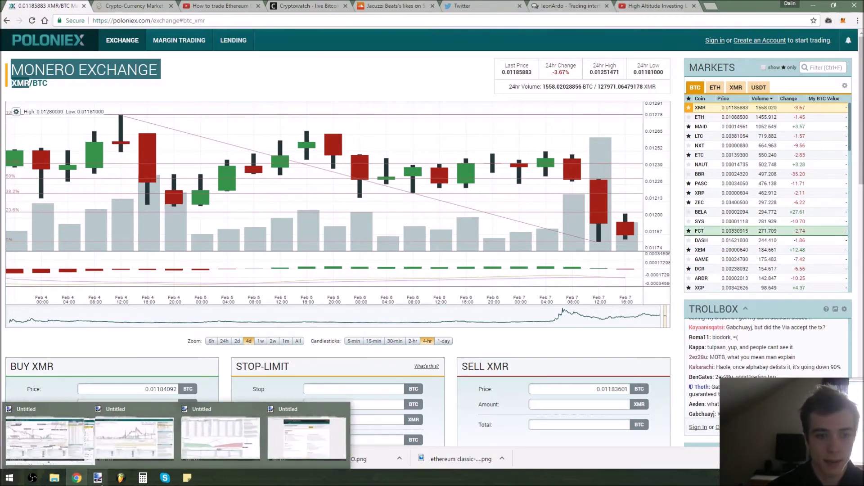
{"action": "left_click", "coordinate": [49, 439]}
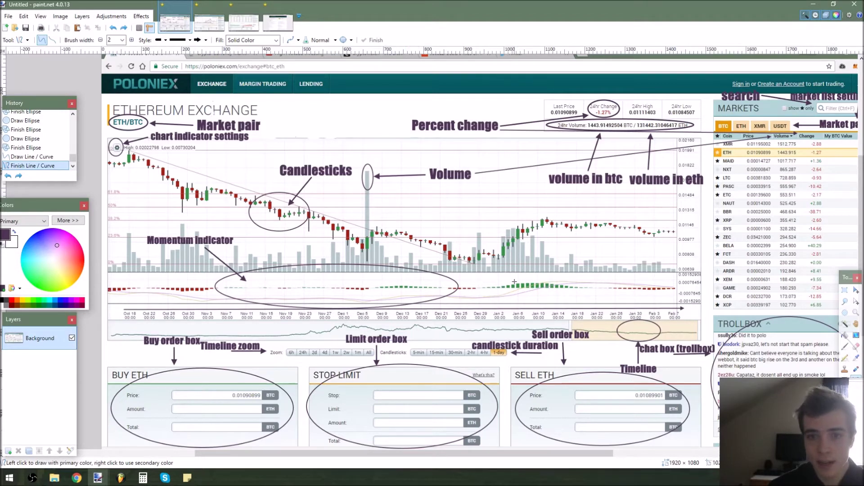
Add a short vertical arrow and an upward arrow on the chart's left side, discarding a diagonal line
{"action": "left_click_drag", "start_coordinate": [173, 267], "coordinate": [175, 289]}
{"action": "key", "text": "Return"}
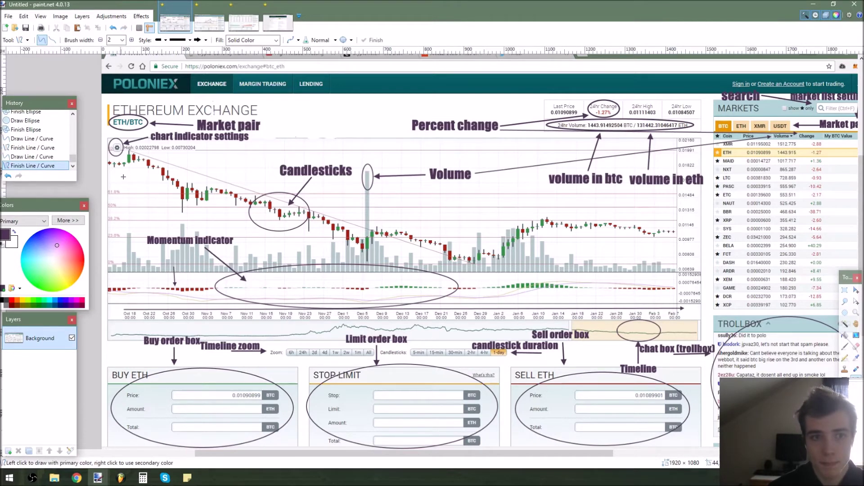
{"action": "mouse_move", "coordinate": [128, 179]}
{"action": "left_mouse_down"}
{"action": "mouse_move", "coordinate": [130, 172]}
{"action": "mouse_move", "coordinate": [234, 239]}
{"action": "left_mouse_up"}
{"action": "key", "text": "Return"}
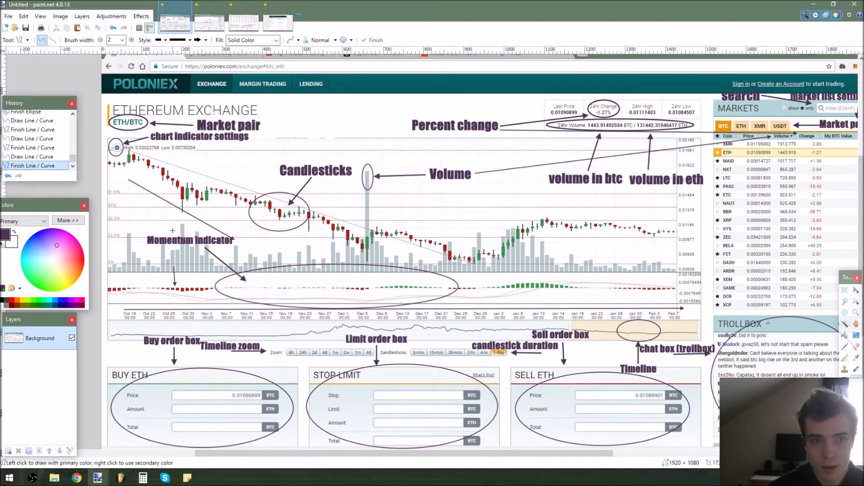
{"action": "key", "text": "ctrl+z"}
{"action": "key", "text": "ctrl+z"}
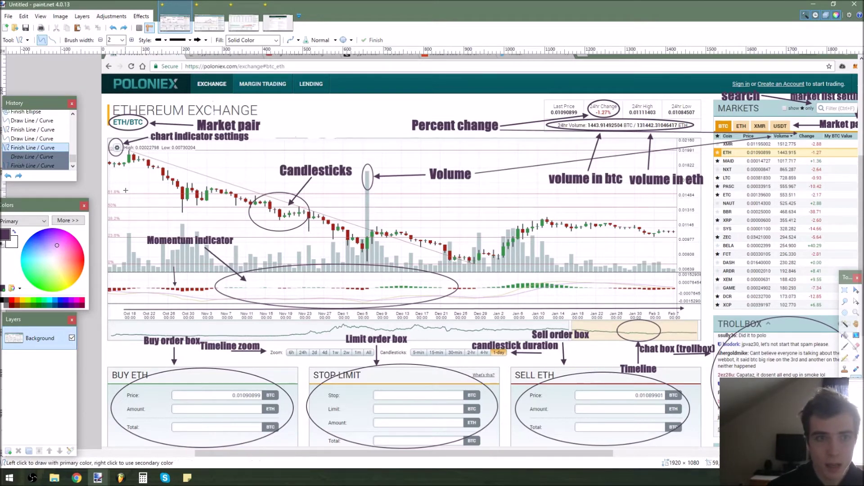
{"action": "left_click_drag", "start_coordinate": [125, 188], "coordinate": [126, 166]}
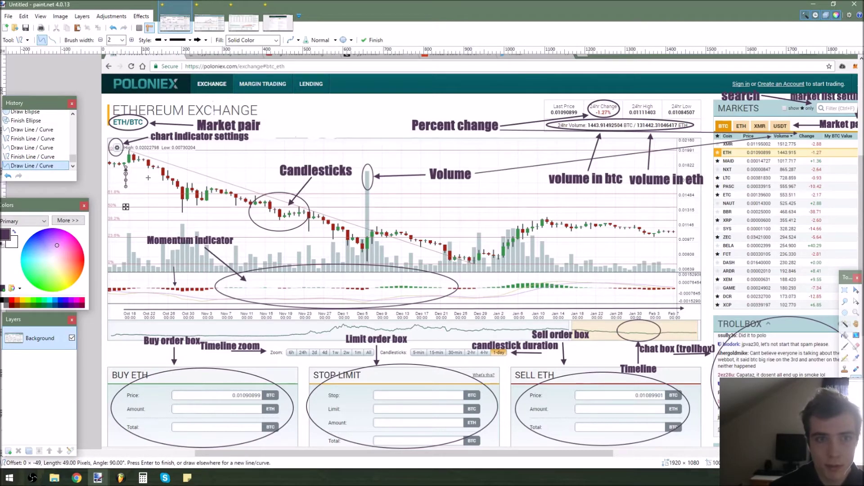
{"action": "key", "text": "Return"}
Try several lines across the chart and momentum indicator, undoing each one
{"action": "mouse_move", "coordinate": [144, 298]}
{"action": "left_mouse_down"}
{"action": "mouse_move", "coordinate": [141, 281]}
{"action": "mouse_move", "coordinate": [132, 286]}
{"action": "mouse_move", "coordinate": [151, 292]}
{"action": "mouse_move", "coordinate": [131, 293]}
{"action": "mouse_move", "coordinate": [189, 295]}
{"action": "left_mouse_up"}
{"action": "key", "text": "ctrl+z"}
{"action": "left_click_drag", "start_coordinate": [131, 186], "coordinate": [363, 266]}
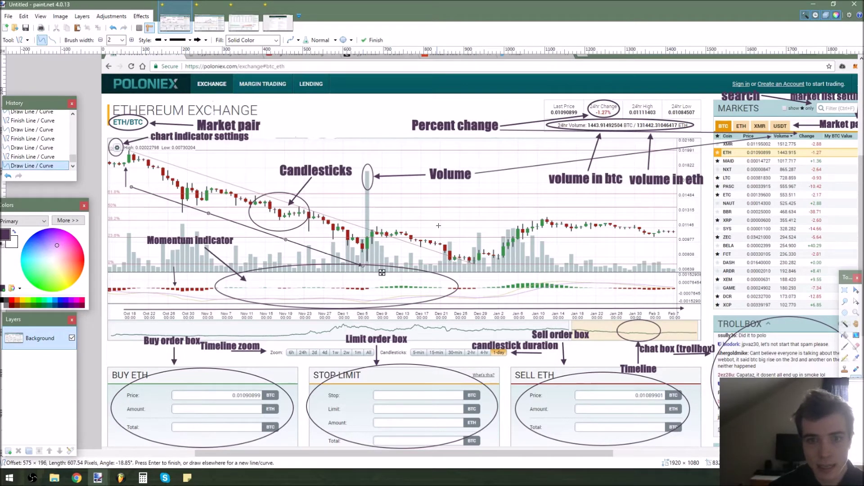
{"action": "key", "text": "Return"}
{"action": "key", "text": "ctrl+z"}
{"action": "key", "text": "ctrl+z"}
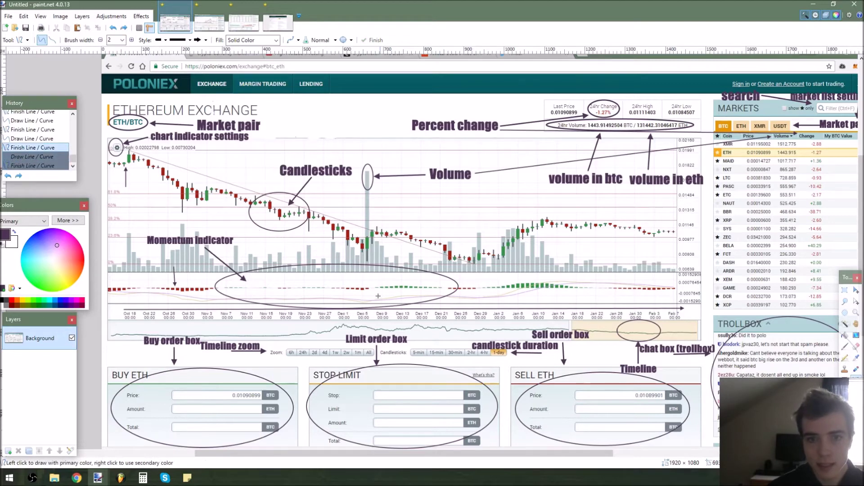
{"action": "left_click_drag", "start_coordinate": [376, 291], "coordinate": [410, 274]}
{"action": "key", "text": "ctrl+z"}
{"action": "left_click_drag", "start_coordinate": [480, 293], "coordinate": [573, 262]}
{"action": "key", "text": "ctrl+z"}
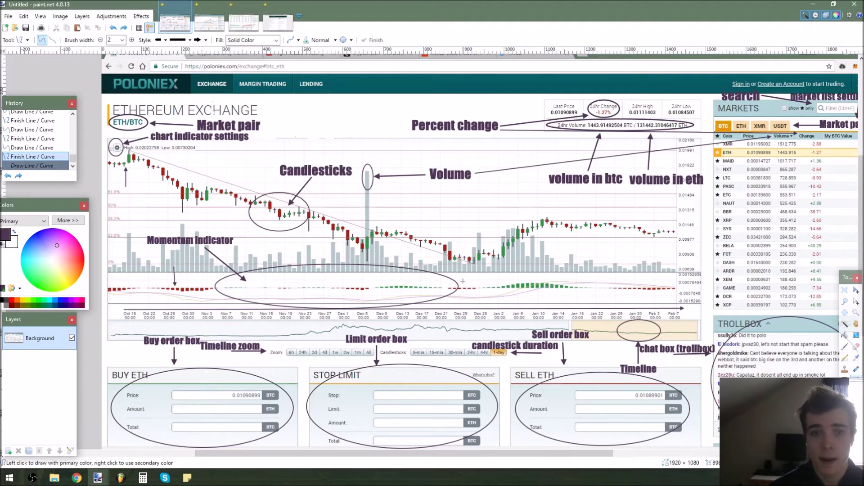
Try and undo arrows near the 24hr Volume, 24hr Change and Market pair labels, then return to Poloniex
{"action": "left_click_drag", "start_coordinate": [609, 156], "coordinate": [610, 132]}
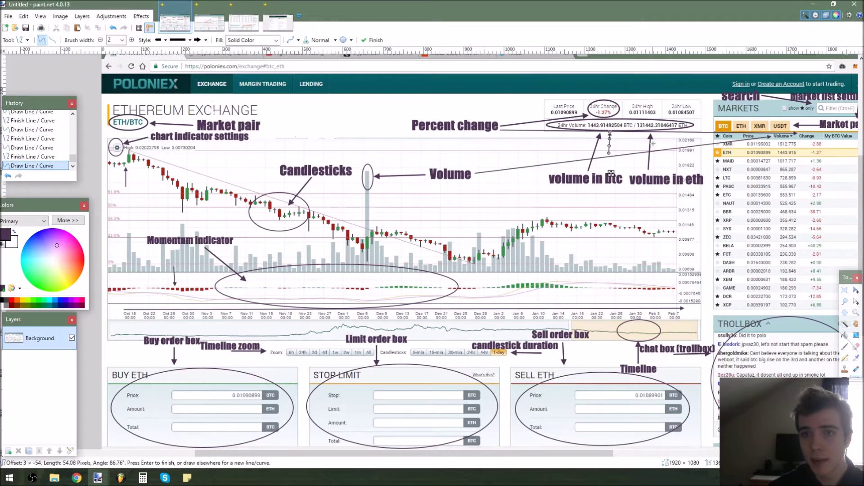
{"action": "key", "text": "ctrl+z"}
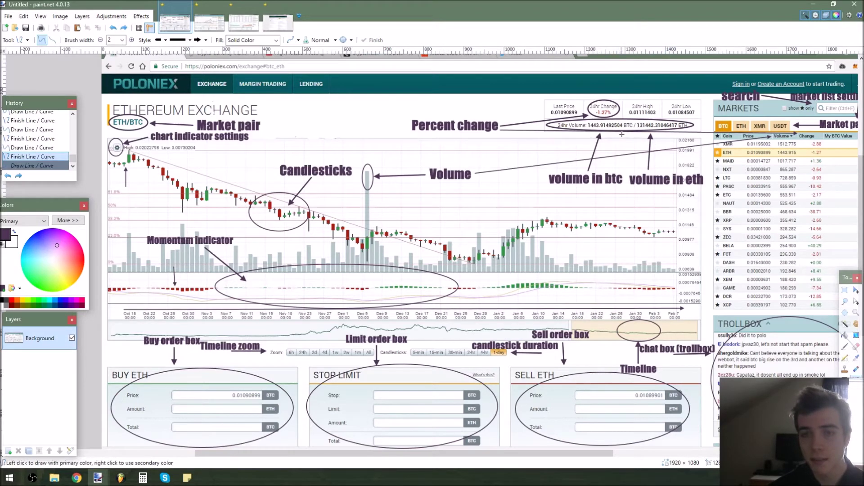
{"action": "left_click_drag", "start_coordinate": [587, 78], "coordinate": [596, 105]}
{"action": "key", "text": "ctrl+z"}
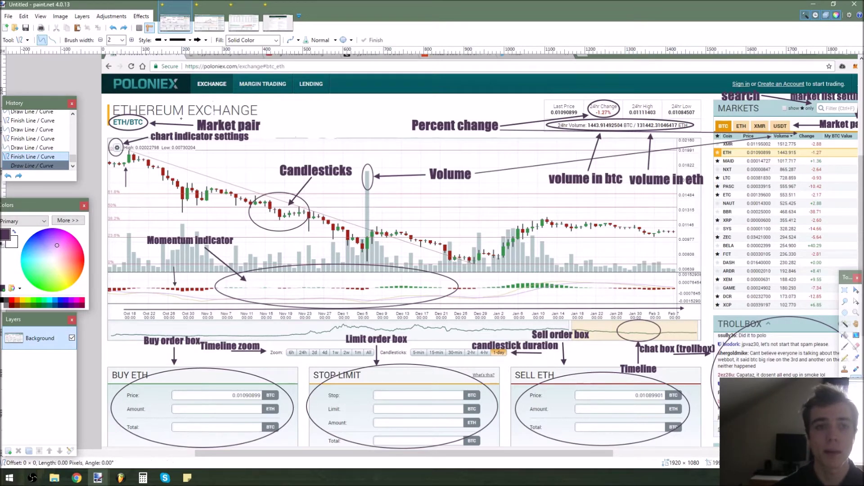
{"action": "left_click_drag", "start_coordinate": [202, 123], "coordinate": [141, 126]}
{"action": "key", "text": "ctrl+z"}
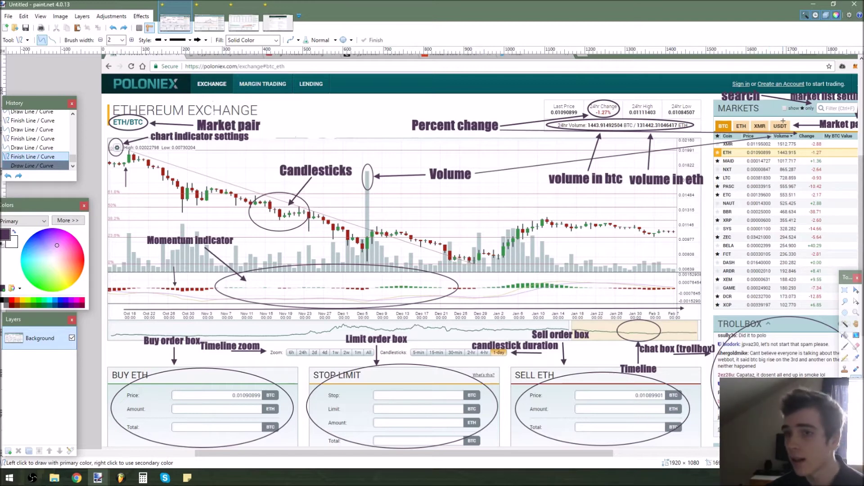
{"action": "key", "text": "alt+Tab"}
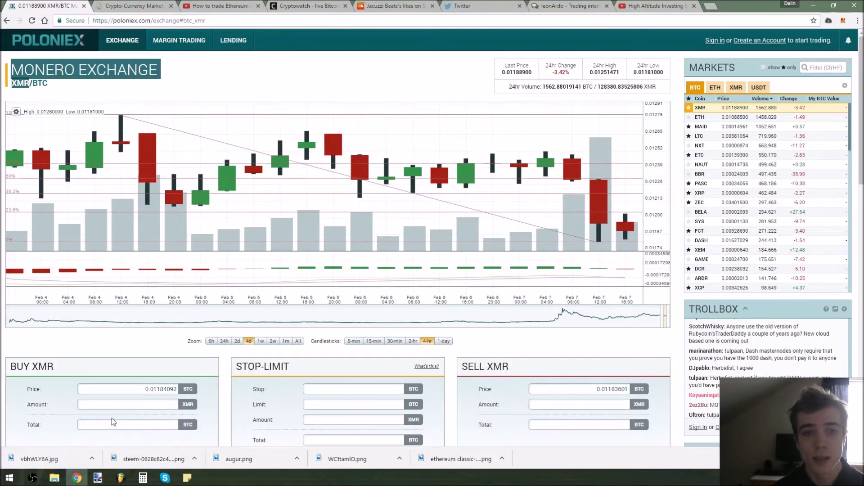
Widen the chart range with 1-day candlesticks and open the XMR/USDT market from the USDT list
{"action": "left_click", "coordinate": [760, 88]}
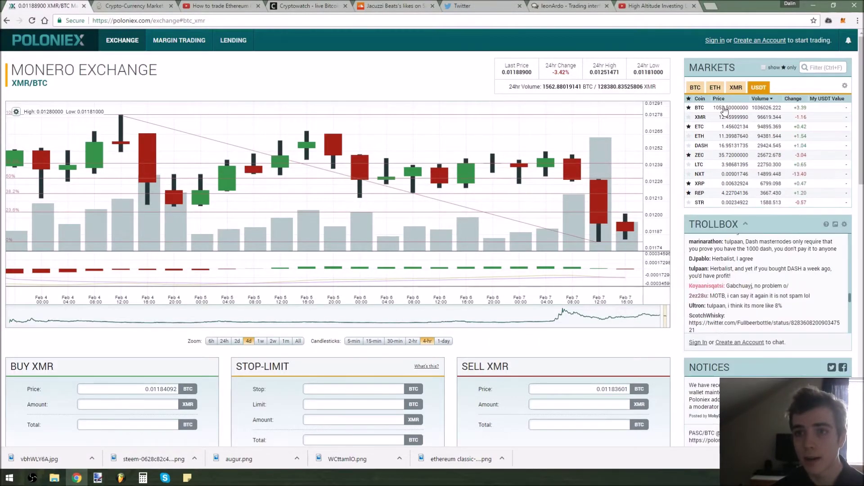
{"action": "left_click", "coordinate": [806, 111]}
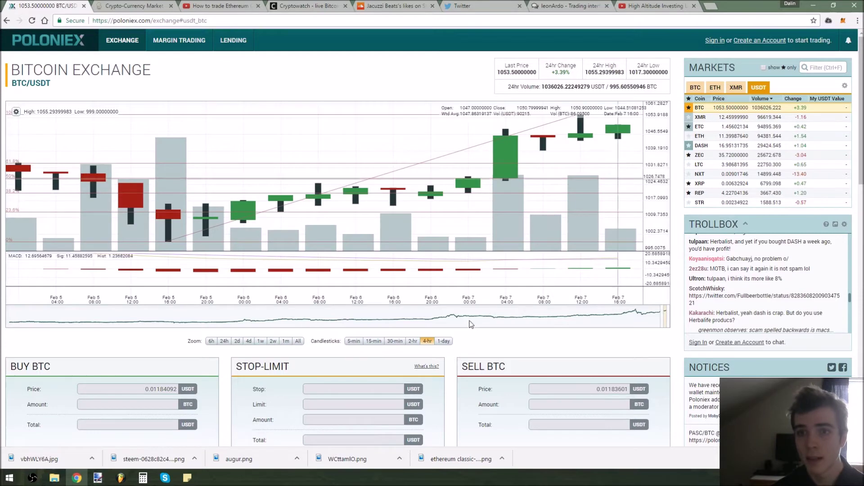
{"action": "left_click_drag", "start_coordinate": [642, 318], "coordinate": [103, 322]}
{"action": "left_click", "coordinate": [443, 342]}
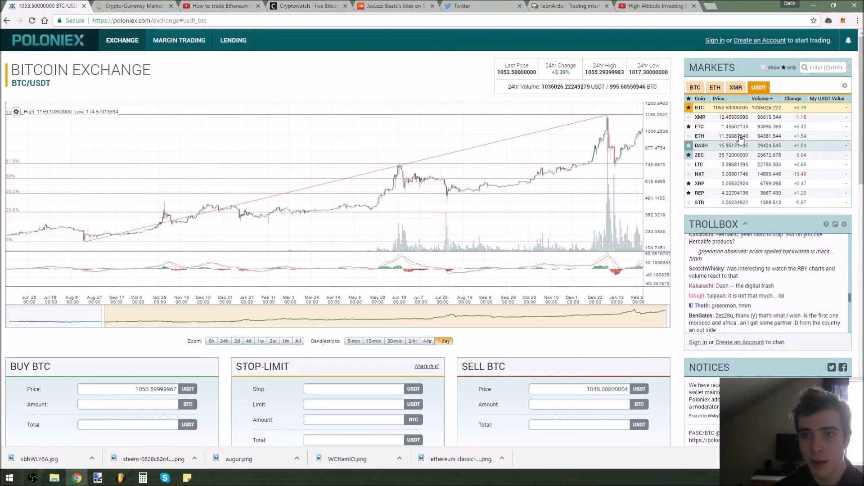
{"action": "left_click", "coordinate": [755, 117]}
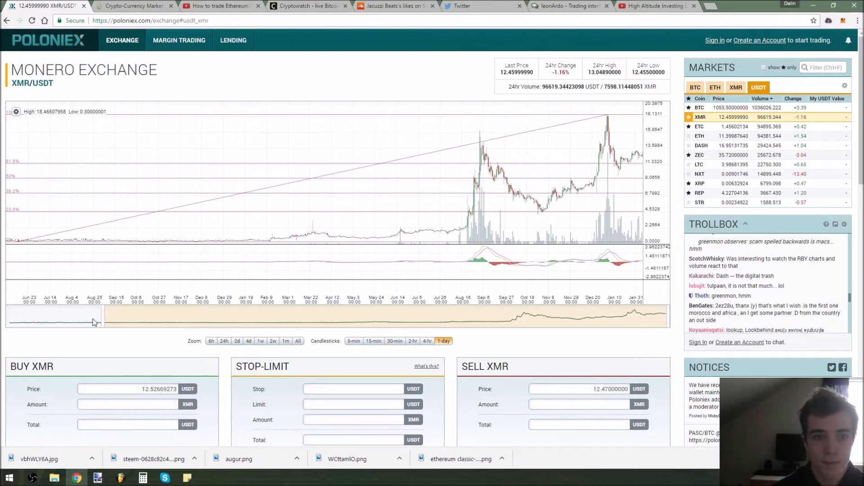
Narrow the XMR/USDT chart to June through February, then reopen XMR/BTC from the BTC markets
{"action": "left_click_drag", "start_coordinate": [104, 319], "coordinate": [431, 320]}
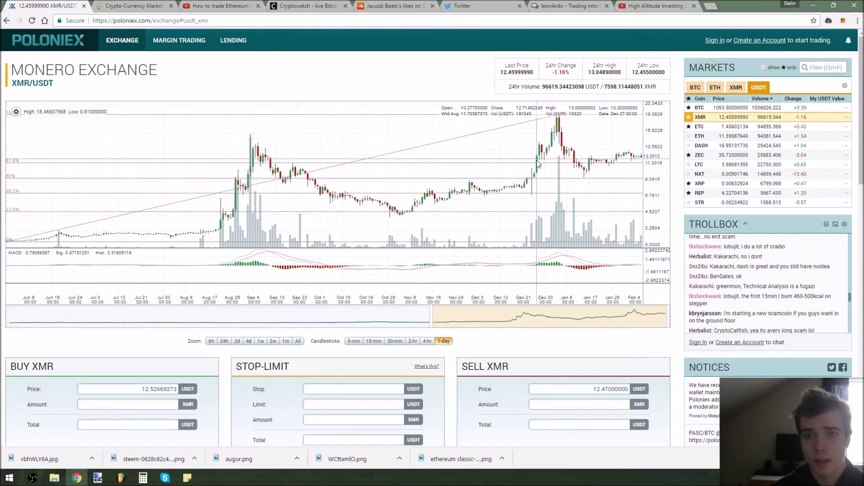
{"action": "left_click", "coordinate": [696, 89]}
{"action": "left_click", "coordinate": [702, 110]}
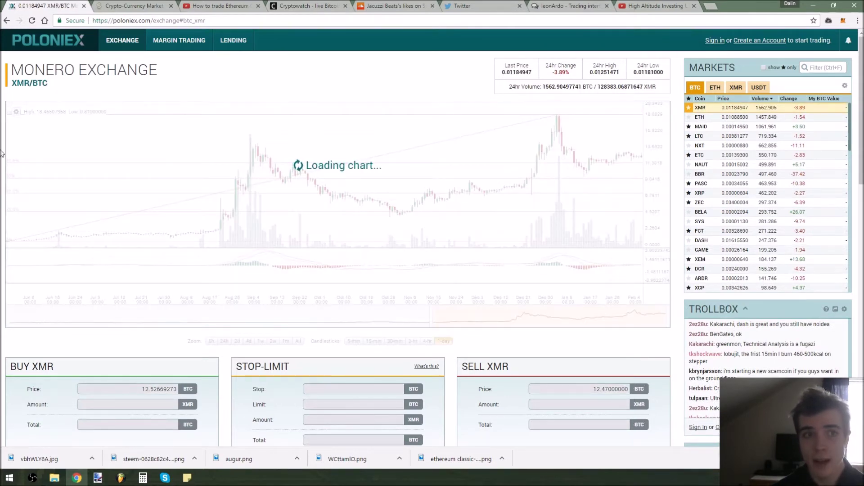
{"action": "left_click_drag", "start_coordinate": [1, 153], "coordinate": [45, 86]}
{"action": "left_click", "coordinate": [43, 87]}
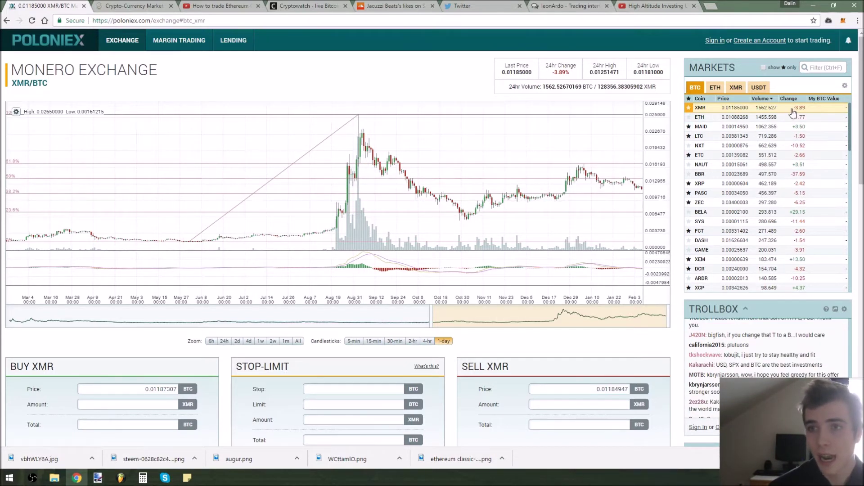
Open the ZEC/ETH market from the ETH markets list
{"action": "left_click", "coordinate": [721, 89]}
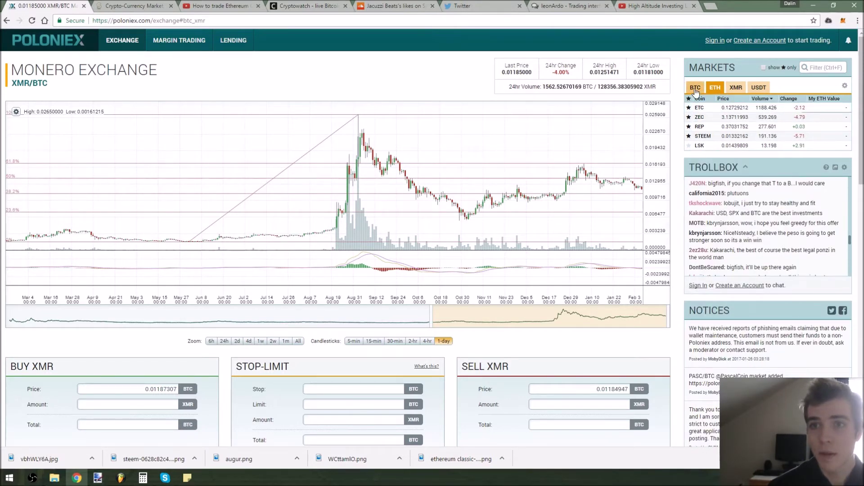
{"action": "left_click", "coordinate": [696, 87]}
{"action": "left_click", "coordinate": [718, 88]}
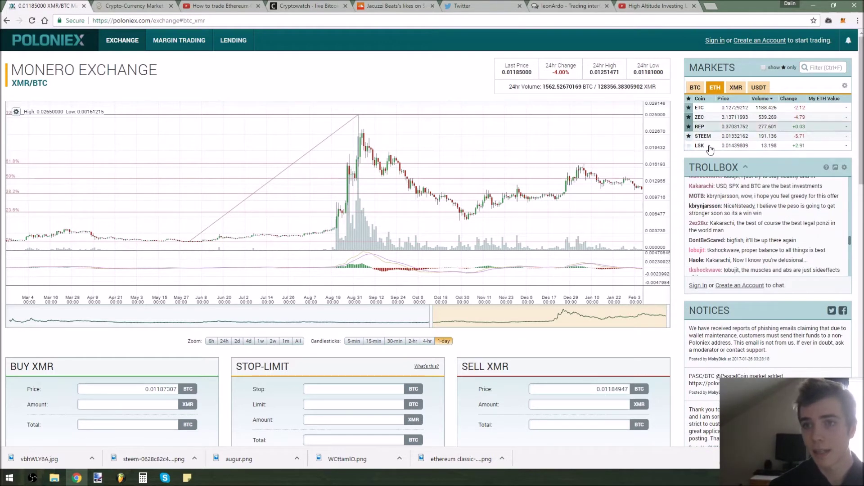
{"action": "left_click", "coordinate": [720, 117]}
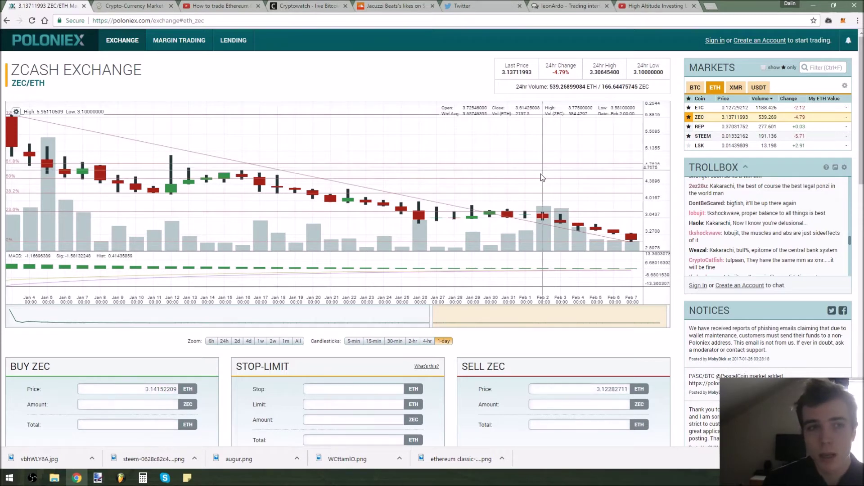
Show the USDT-priced markets list, then switch to the CoinMarketCap rankings page
{"action": "left_click", "coordinate": [759, 88]}
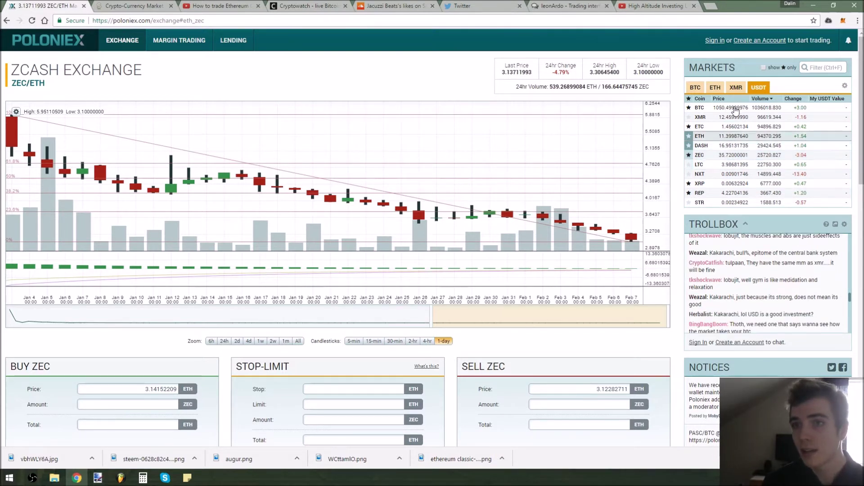
{"action": "left_click", "coordinate": [716, 89]}
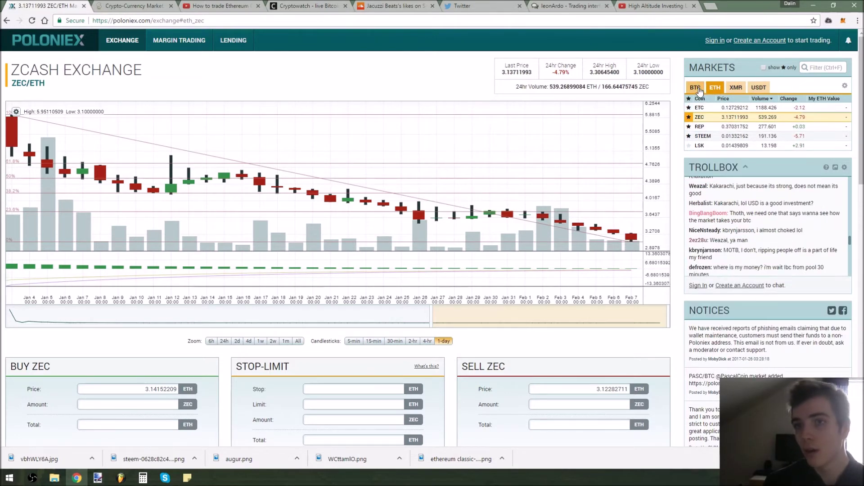
{"action": "left_click", "coordinate": [759, 88]}
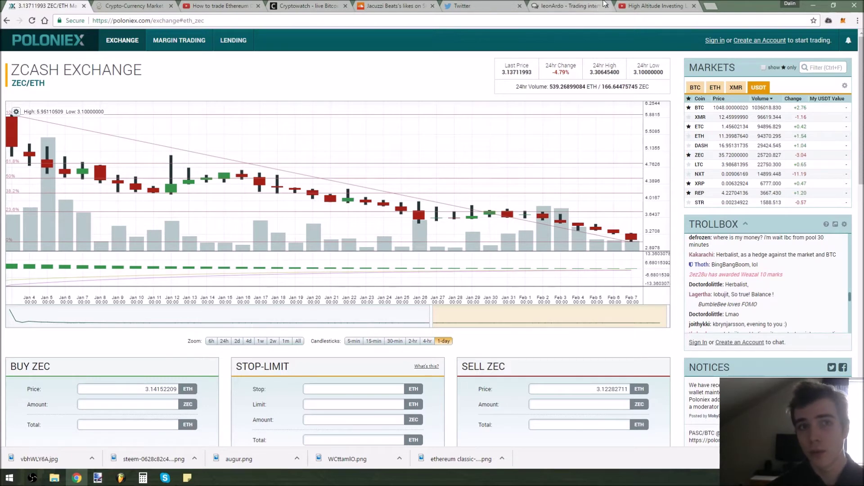
{"action": "left_click", "coordinate": [145, 4]}
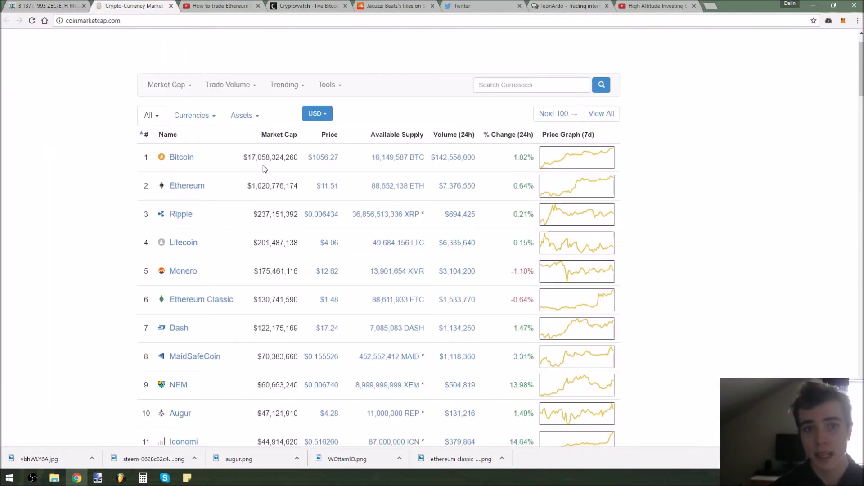
Highlight Ethereum's and Bitcoin's market cap figures, then go back to the Poloniex ZEC/ETH page
{"action": "left_click_drag", "start_coordinate": [247, 186], "coordinate": [301, 186]}
{"action": "left_click", "coordinate": [303, 186]}
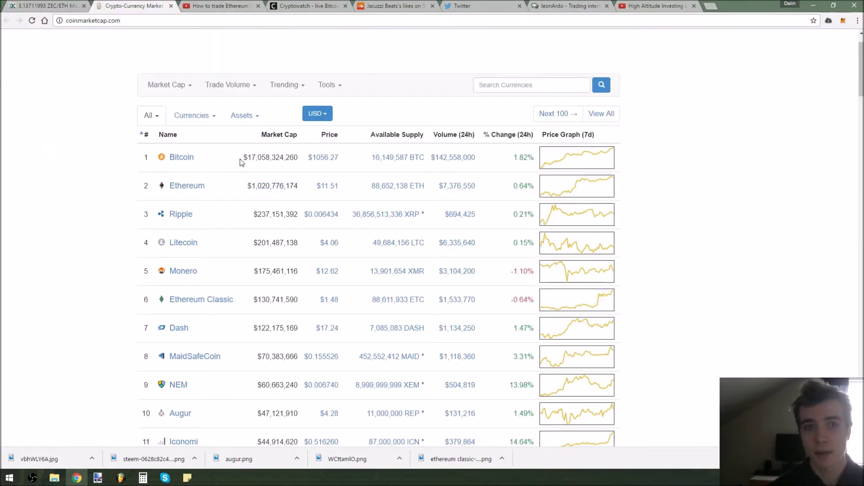
{"action": "left_click_drag", "start_coordinate": [243, 185], "coordinate": [298, 186]}
{"action": "left_click", "coordinate": [308, 186]}
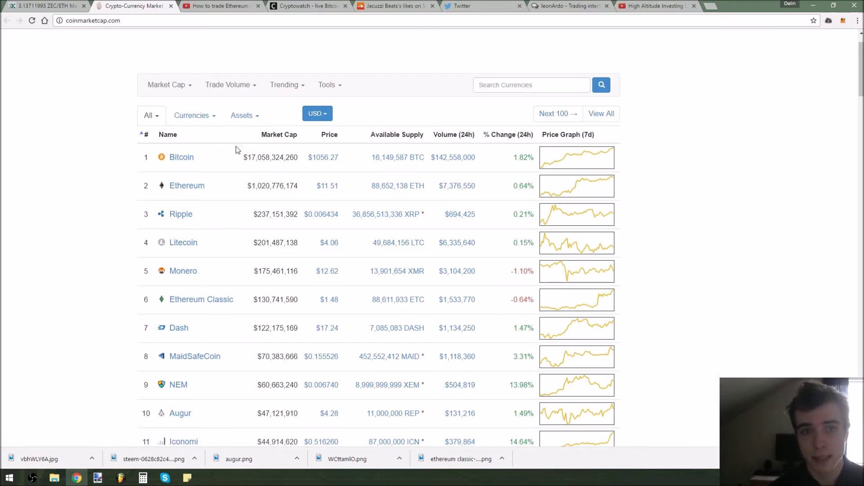
{"action": "left_click_drag", "start_coordinate": [243, 156], "coordinate": [276, 154]}
{"action": "left_click", "coordinate": [60, 5]}
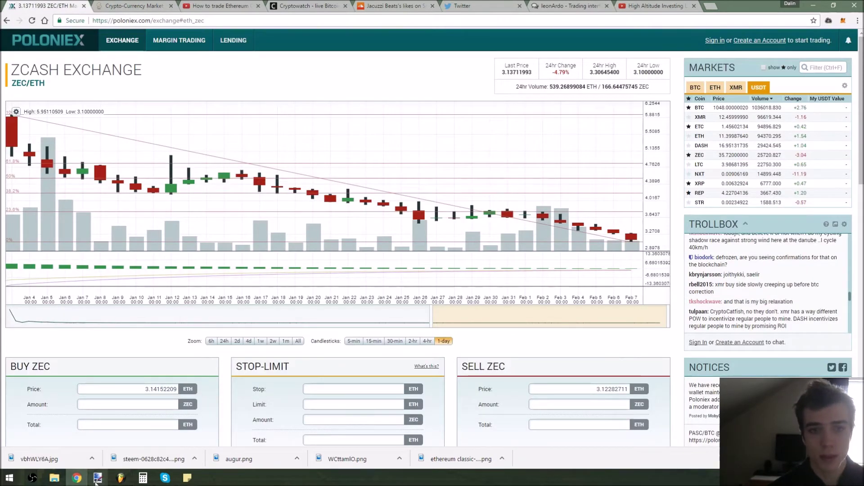
Bring the annotated Poloniex screenshot in Paint.NET forward and look it over
{"action": "mouse_move", "coordinate": [120, 478]}
{"action": "left_click", "coordinate": [115, 425]}
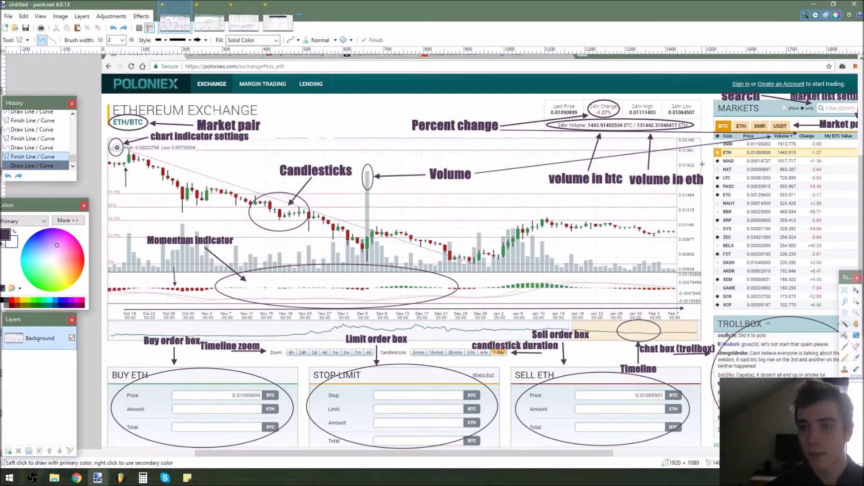
{"action": "scroll", "coordinate": [702, 164], "scroll_direction": "down", "scroll_amount": 2}
{"action": "scroll", "coordinate": [514, 251], "scroll_direction": "up", "scroll_amount": 4}
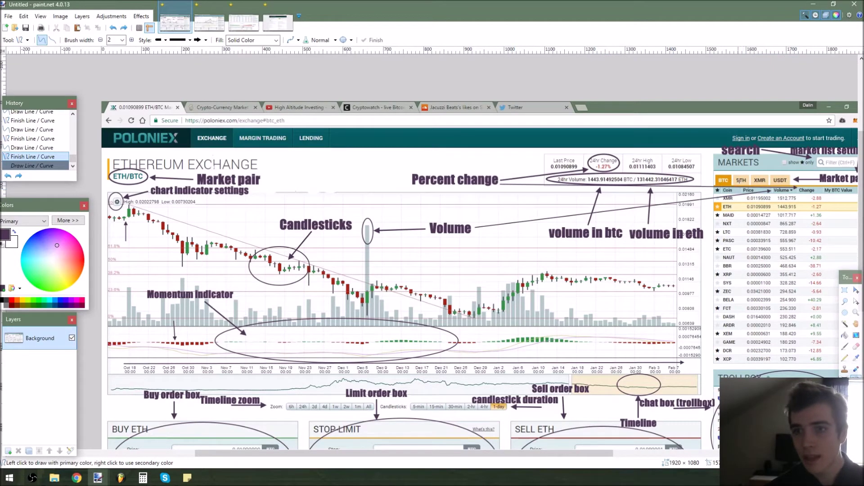
Return to Poloniex and open the REP/ETH exchange from the ETH markets list
{"action": "left_click", "coordinate": [77, 478]}
{"action": "scroll", "coordinate": [486, 315], "scroll_direction": "down", "scroll_amount": 2}
{"action": "scroll", "coordinate": [585, 302], "scroll_direction": "up", "scroll_amount": 2}
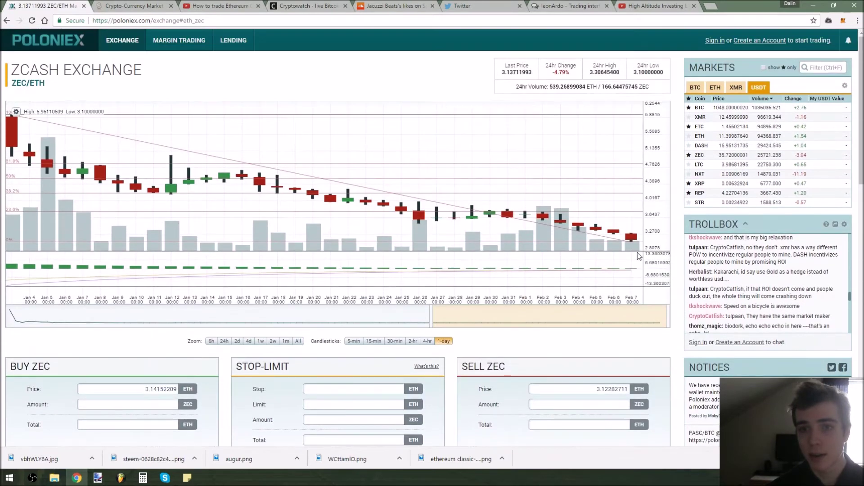
{"action": "left_click", "coordinate": [719, 89]}
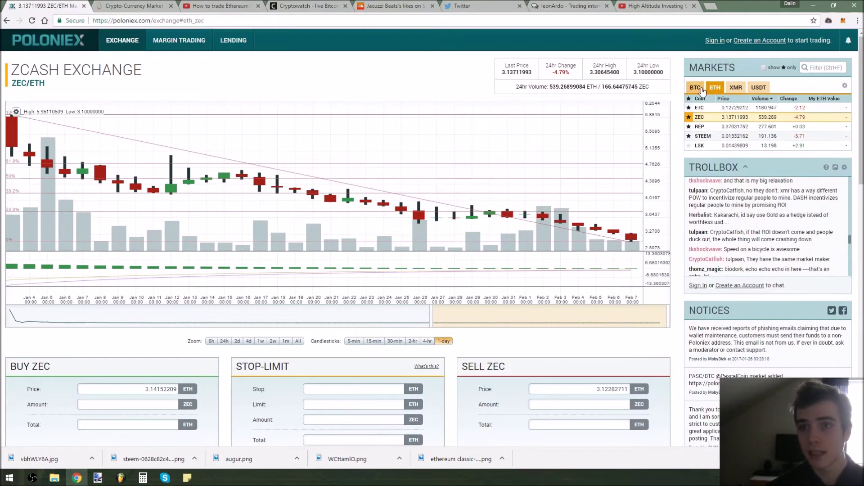
{"action": "left_click", "coordinate": [747, 132]}
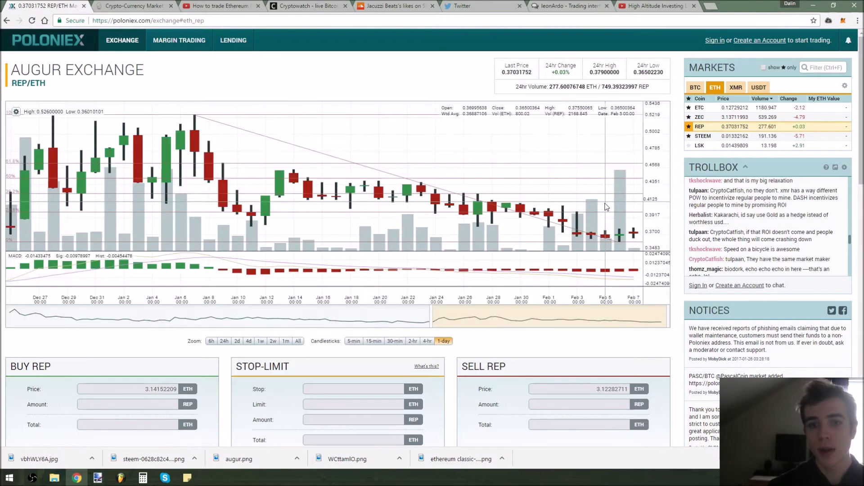
Open the ETH/BTC exchange from the BTC markets list
{"action": "scroll", "coordinate": [118, 232], "scroll_direction": "down", "scroll_amount": 3}
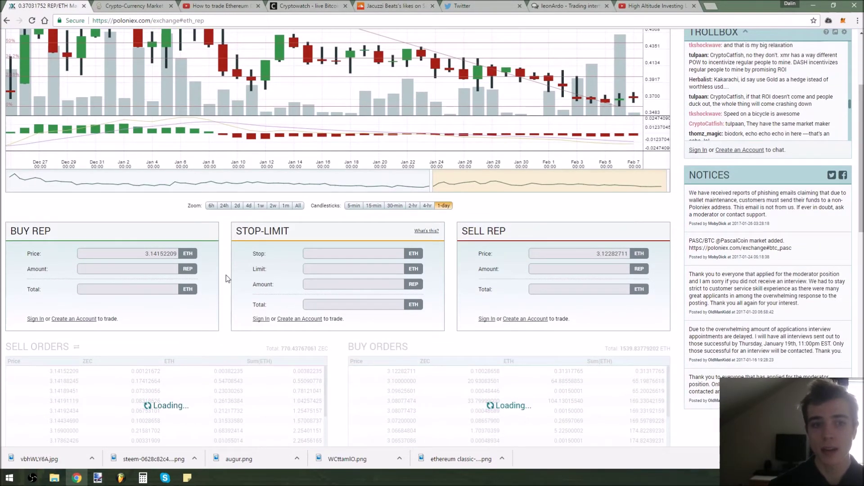
{"action": "scroll", "coordinate": [91, 322], "scroll_direction": "up", "scroll_amount": 3}
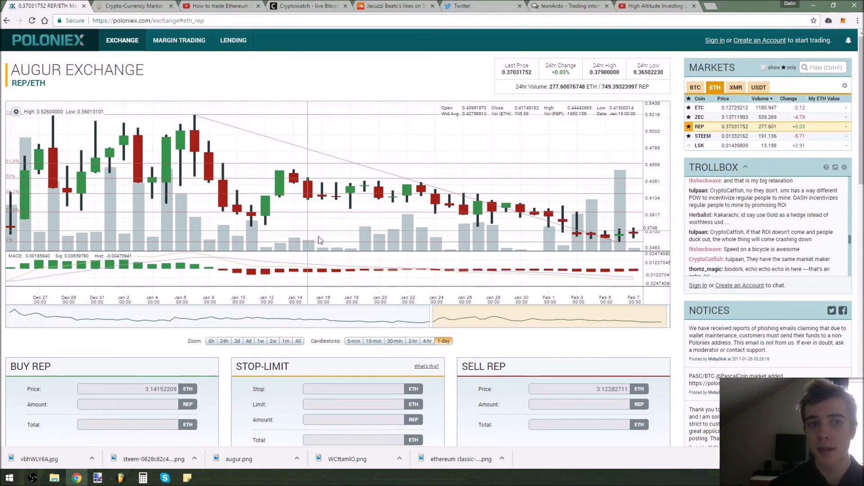
{"action": "left_click", "coordinate": [700, 92]}
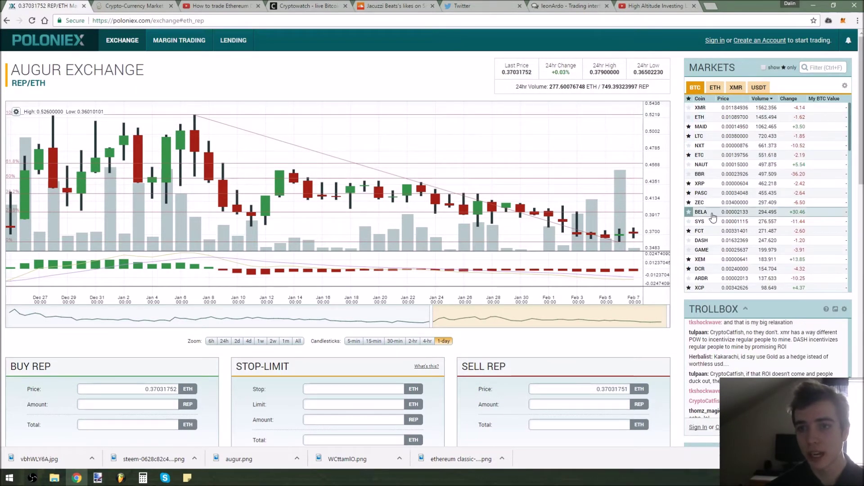
{"action": "left_click", "coordinate": [713, 117]}
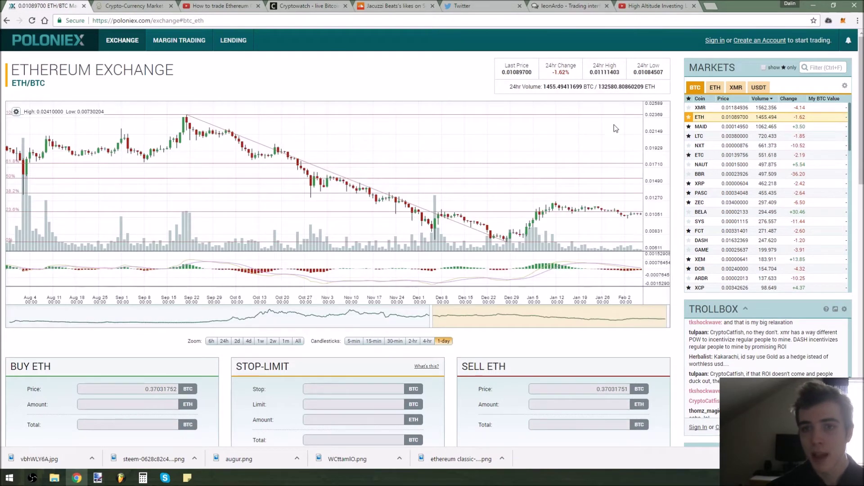
Go back to REP/ETH via the ETH markets, check its order books, then list the BTC markets
{"action": "left_click", "coordinate": [714, 88]}
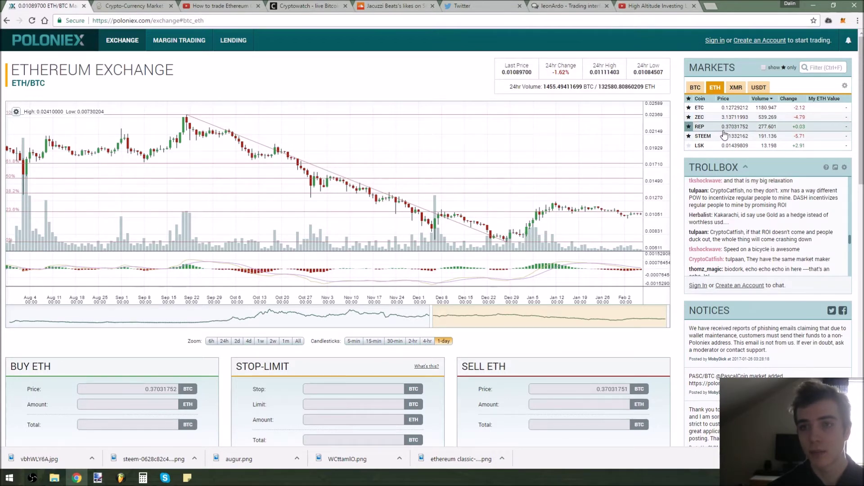
{"action": "left_click", "coordinate": [724, 129]}
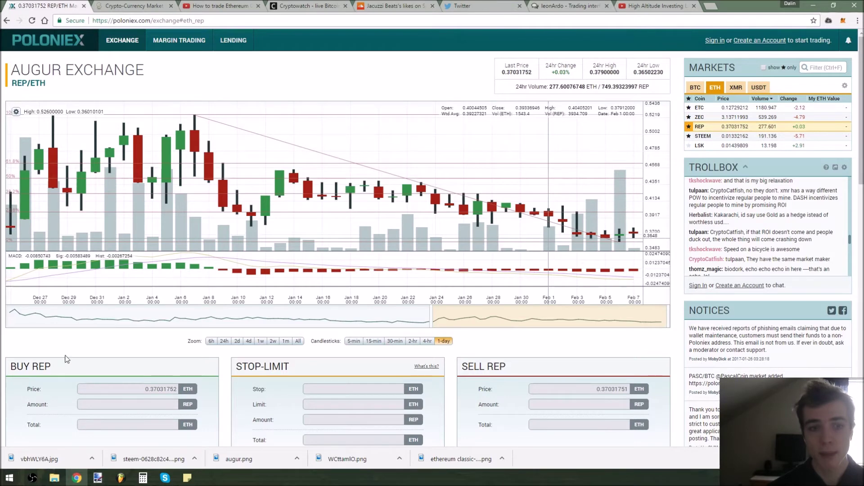
{"action": "scroll", "coordinate": [65, 361], "scroll_direction": "down", "scroll_amount": 3}
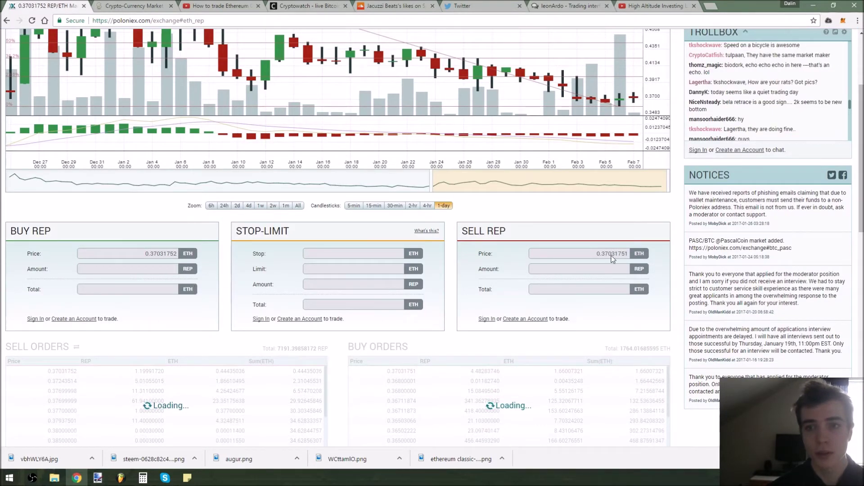
{"action": "scroll", "coordinate": [608, 263], "scroll_direction": "down", "scroll_amount": 2}
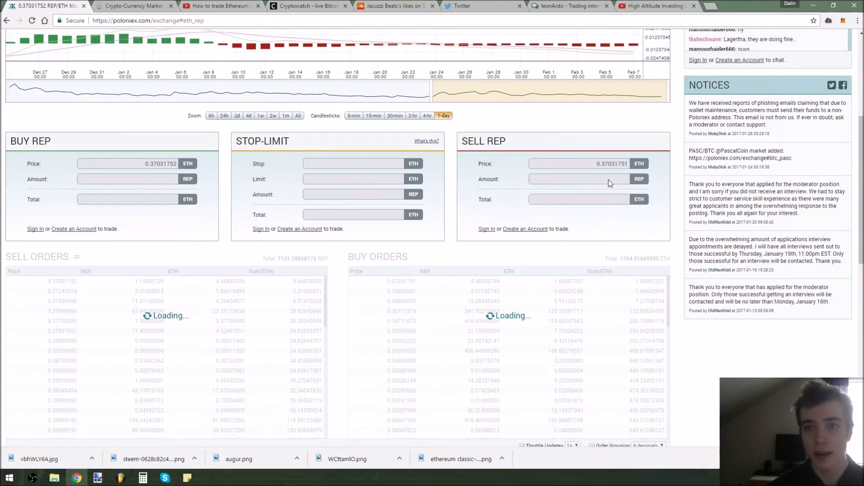
{"action": "scroll", "coordinate": [609, 183], "scroll_direction": "up", "scroll_amount": 5}
{"action": "left_click", "coordinate": [696, 88]}
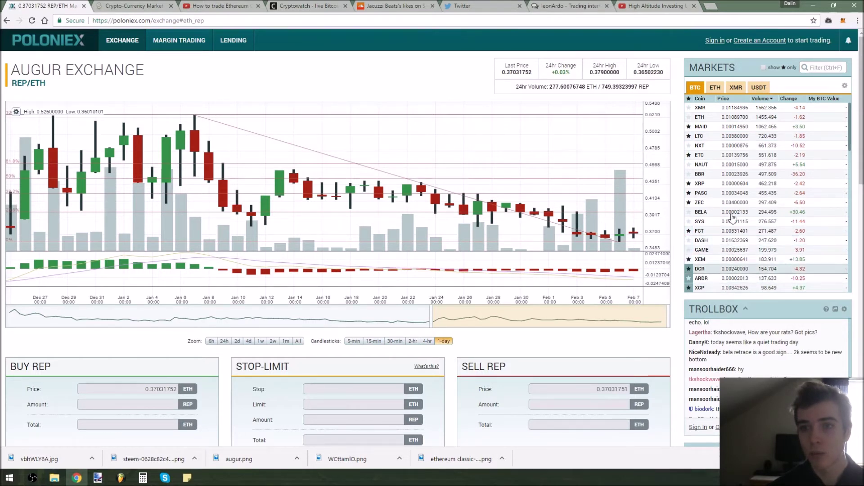
Open the BTC/USDT exchange from the USDT markets, glancing at the ETH list before returning to USDT
{"action": "left_click", "coordinate": [758, 89]}
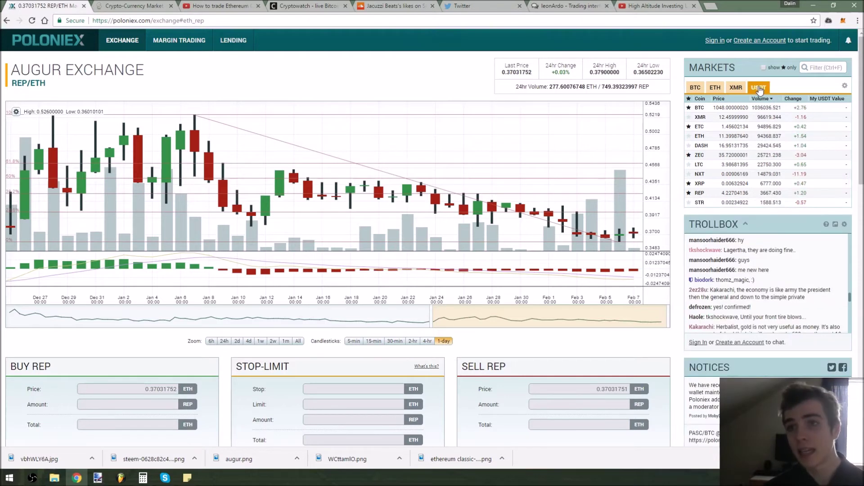
{"action": "left_click", "coordinate": [754, 112]}
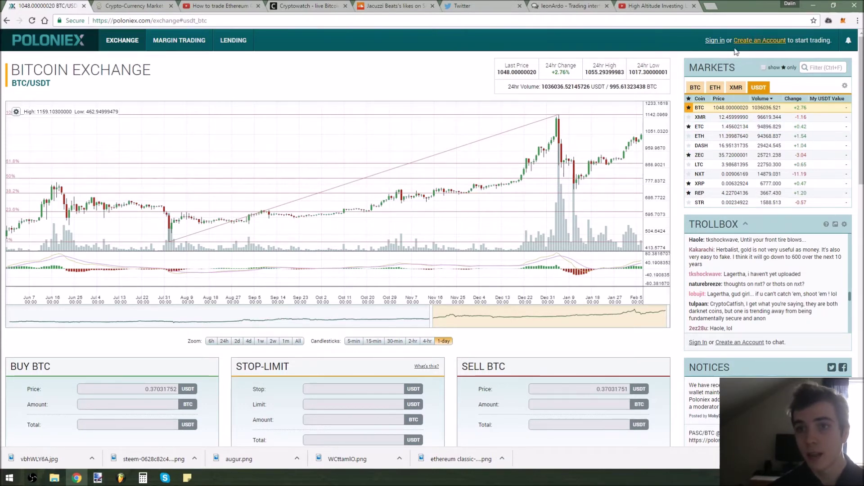
{"action": "left_click", "coordinate": [716, 87]}
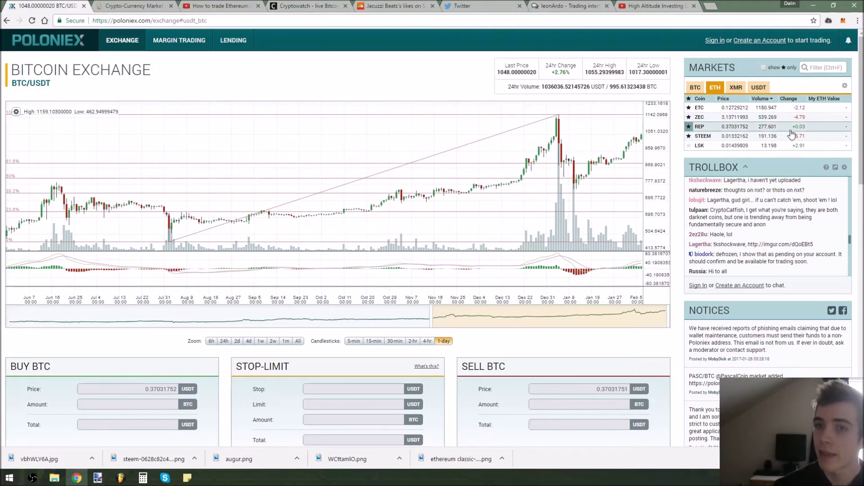
{"action": "left_click", "coordinate": [771, 88]}
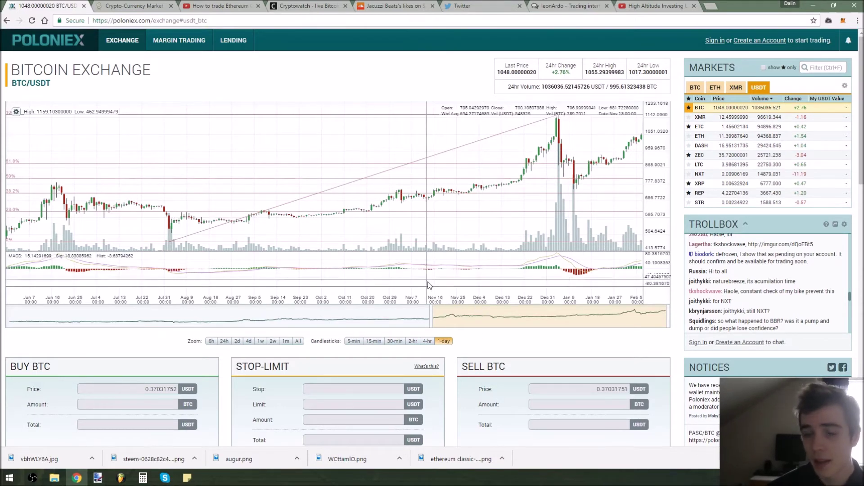
Restore the annotated Poloniex image in Paint.NET and zoom in on the Buy ETH box
{"action": "scroll", "coordinate": [239, 436], "scroll_direction": "down", "scroll_amount": 5}
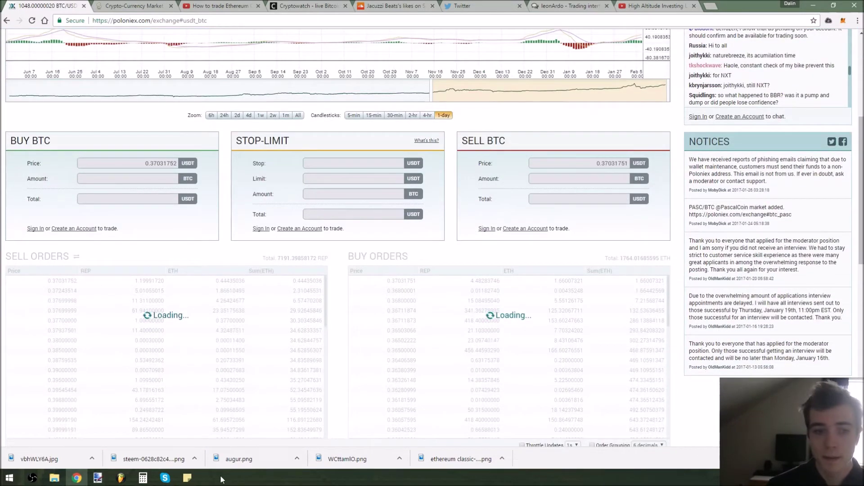
{"action": "left_click", "coordinate": [98, 478]}
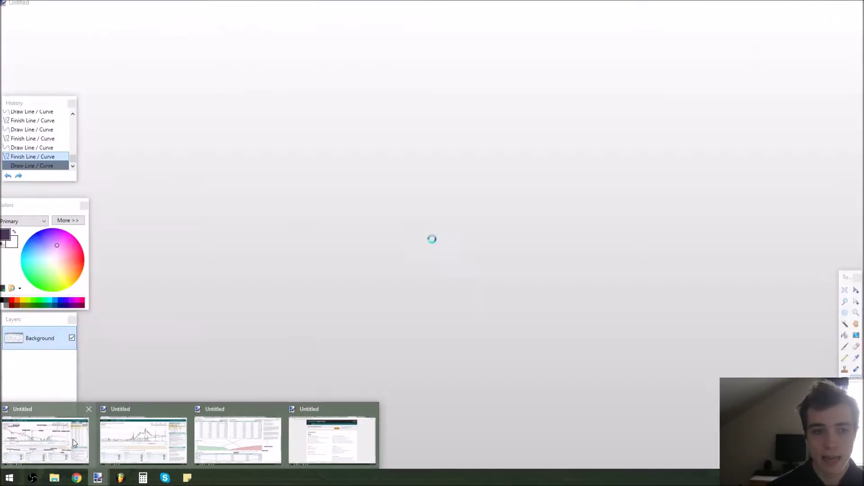
{"action": "left_click", "coordinate": [75, 443]}
{"action": "scroll", "coordinate": [402, 183], "scroll_direction": "down", "scroll_amount": 2}
{"action": "scroll", "coordinate": [401, 183], "scroll_direction": "up", "scroll_amount": 1}
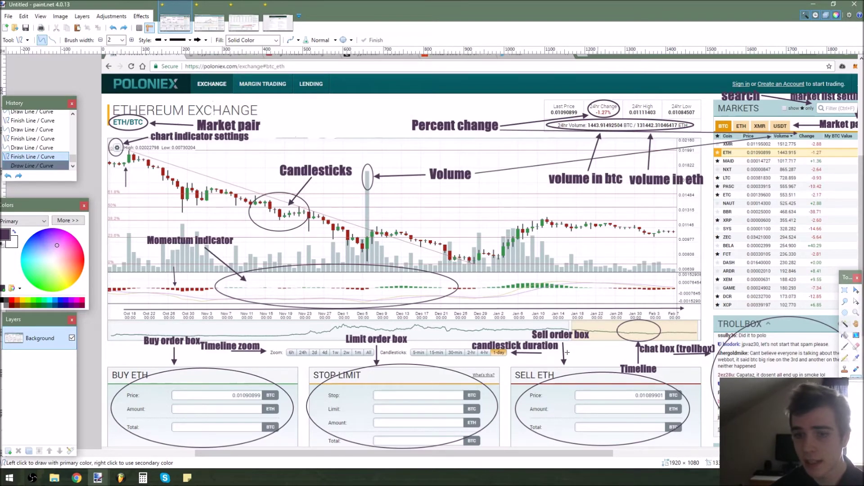
{"action": "scroll", "coordinate": [133, 240], "scroll_direction": "down", "scroll_amount": 3}
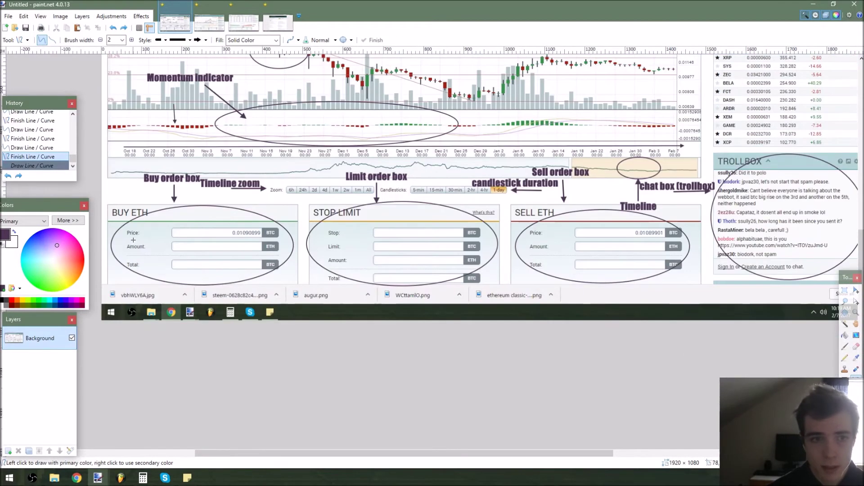
{"action": "scroll", "coordinate": [133, 240], "scroll_direction": "up", "scroll_amount": 4}
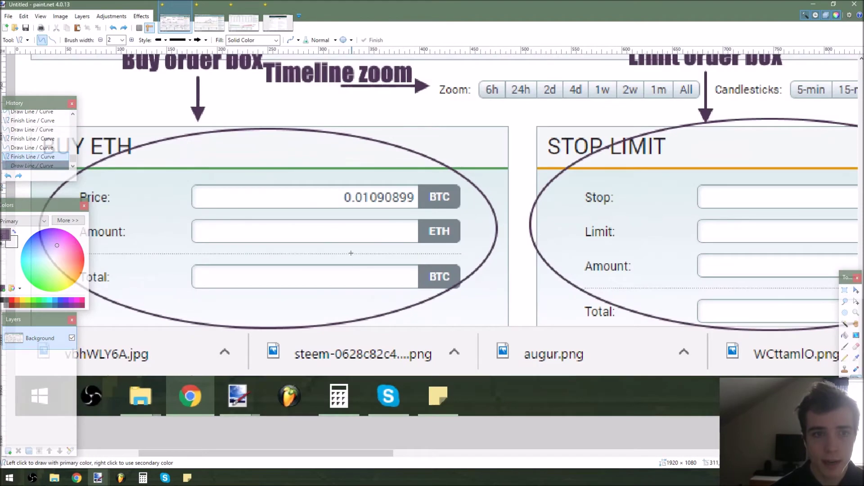
Draw arrows into the Total, Amount and Price fields, plus a short one down onto the price value
{"action": "left_click_drag", "start_coordinate": [205, 275], "coordinate": [398, 275]}
{"action": "key", "text": "Return"}
{"action": "left_click_drag", "start_coordinate": [205, 232], "coordinate": [408, 231]}
{"action": "key", "text": "Return"}
{"action": "left_click_drag", "start_coordinate": [199, 198], "coordinate": [339, 197]}
{"action": "key", "text": "Return"}
{"action": "left_click_drag", "start_coordinate": [372, 157], "coordinate": [371, 181]}
{"action": "key", "text": "Return"}
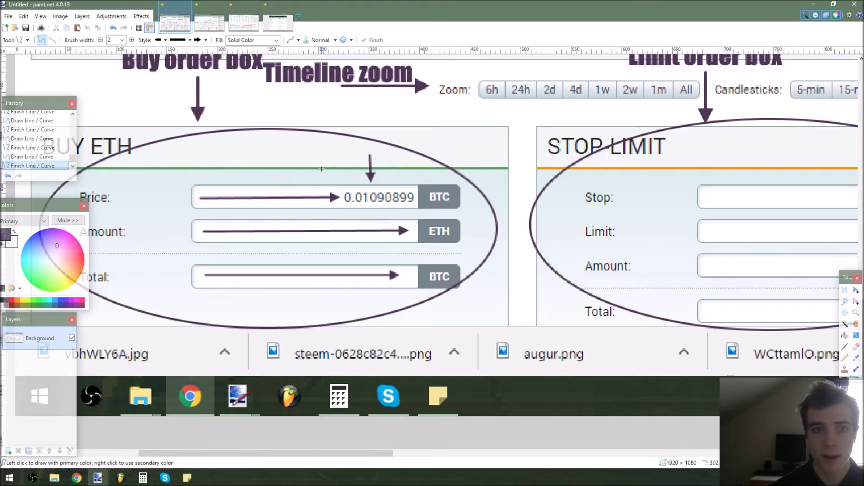
Draw a short downward arrow under Timeline onto the 0.01089901 Sell ETH price
{"action": "scroll", "coordinate": [319, 159], "scroll_direction": "down", "scroll_amount": 2, "text": "ctrl"}
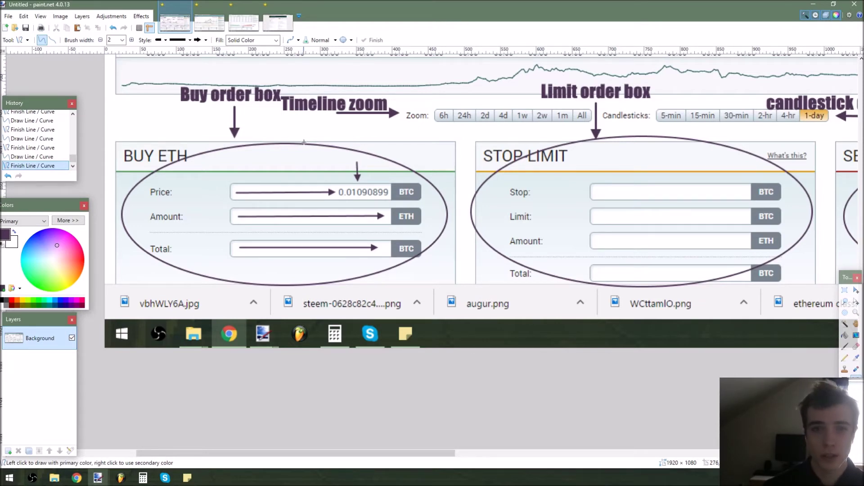
{"action": "scroll", "coordinate": [304, 142], "scroll_direction": "down", "scroll_amount": 2}
{"action": "scroll", "coordinate": [790, 156], "scroll_direction": "up", "scroll_amount": 2}
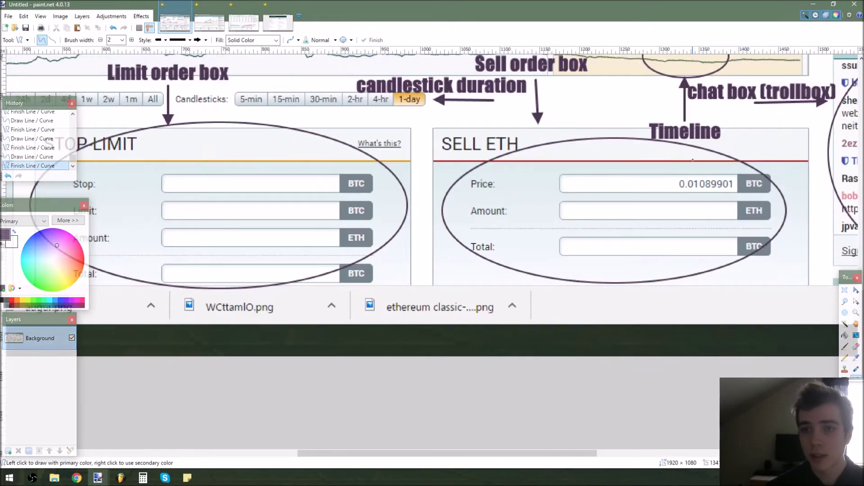
{"action": "left_click_drag", "start_coordinate": [693, 156], "coordinate": [693, 171]}
{"action": "key", "text": "Return"}
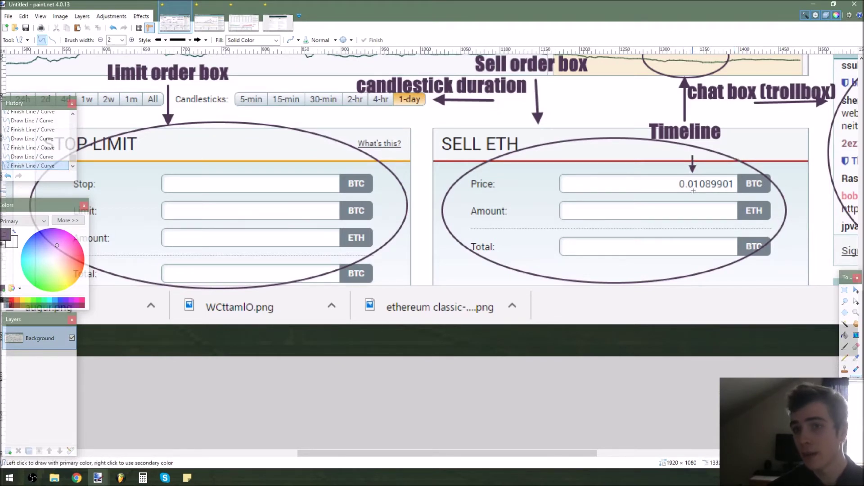
{"action": "scroll", "coordinate": [697, 184], "scroll_direction": "up", "scroll_amount": 7}
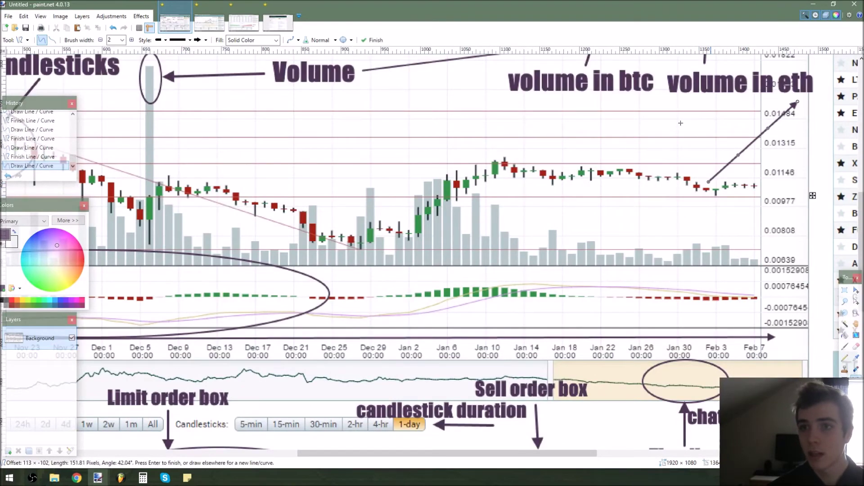
{"action": "scroll", "coordinate": [642, 140], "scroll_direction": "down", "scroll_amount": 5}
{"action": "scroll", "coordinate": [642, 140], "scroll_direction": "down", "scroll_amount": 2}
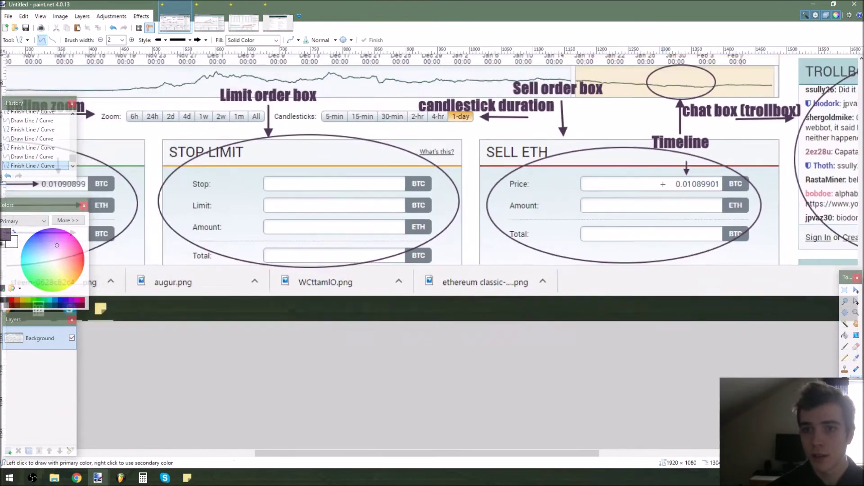
{"action": "scroll", "coordinate": [673, 198], "scroll_direction": "up", "scroll_amount": 1}
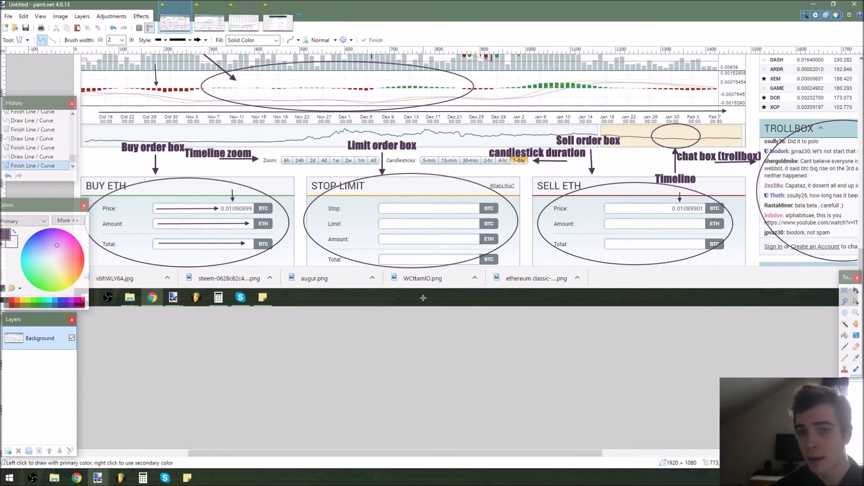
{"action": "left_click_drag", "start_coordinate": [299, 177], "coordinate": [316, 185]}
{"action": "left_click", "coordinate": [381, 198]}
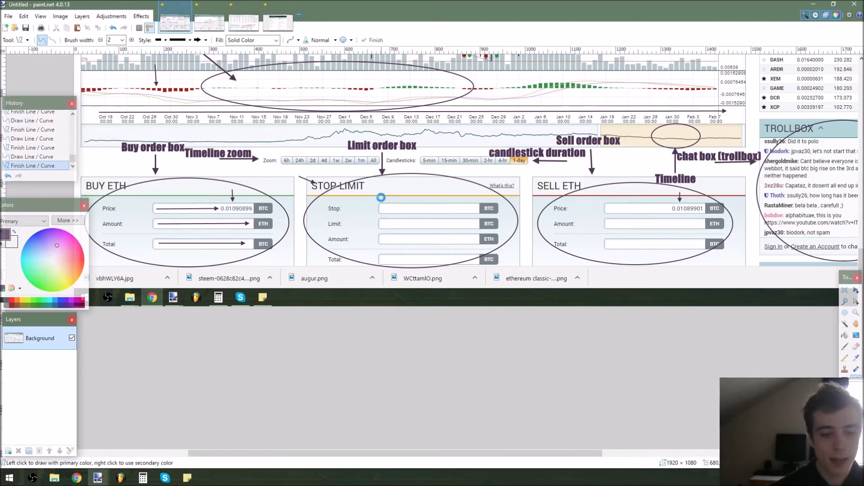
{"action": "key", "text": "ctrl+z"}
{"action": "key", "text": "ctrl+z"}
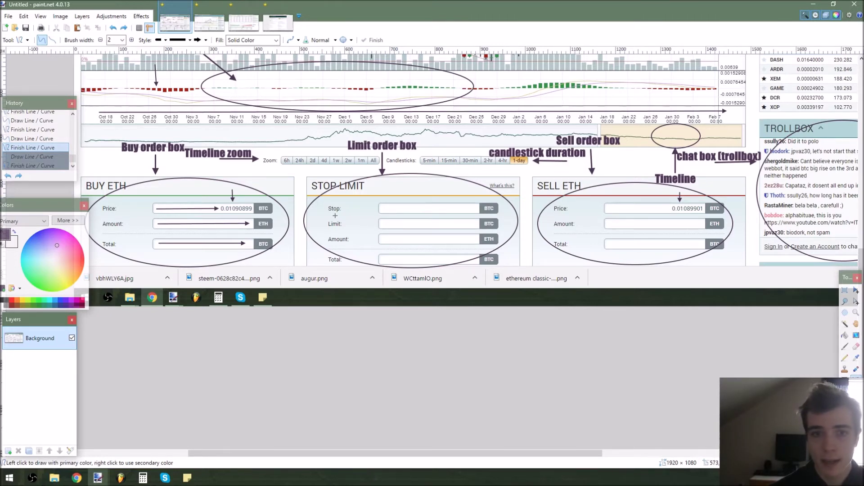
{"action": "scroll", "coordinate": [377, 268], "scroll_direction": "up", "scroll_amount": 4}
{"action": "scroll", "coordinate": [435, 275], "scroll_direction": "down", "scroll_amount": 5}
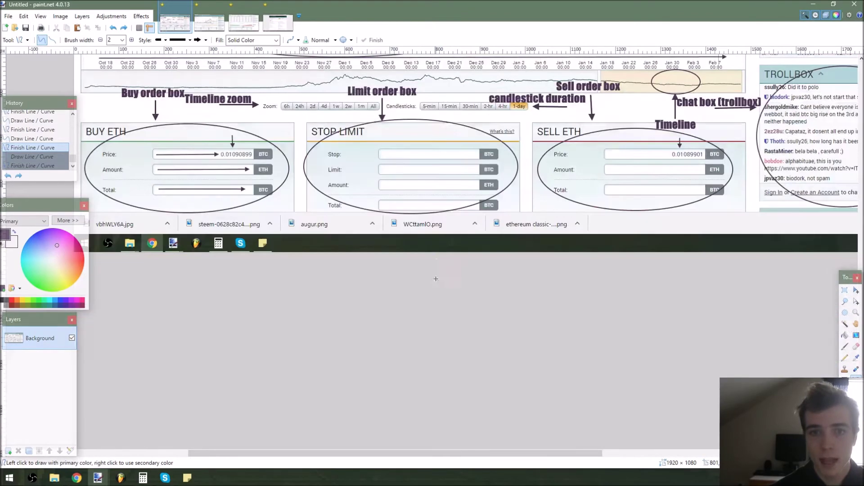
{"action": "scroll", "coordinate": [398, 236], "scroll_direction": "up", "scroll_amount": 1}
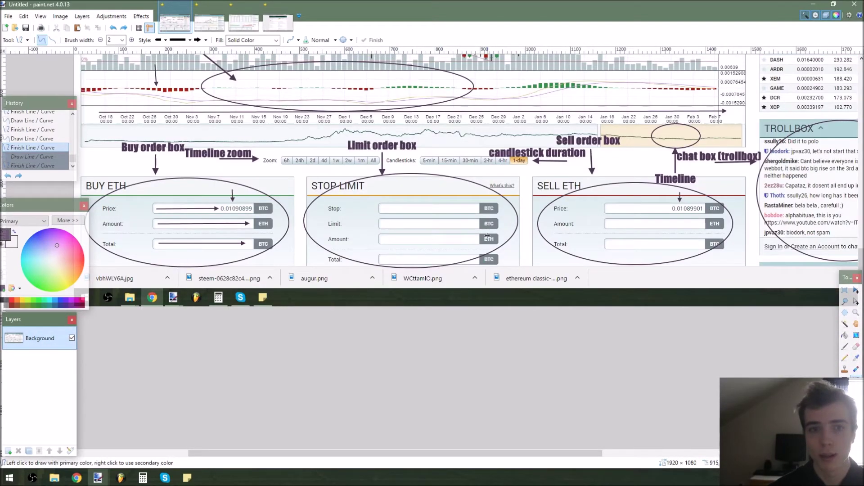
{"action": "scroll", "coordinate": [487, 236], "scroll_direction": "up", "scroll_amount": 4}
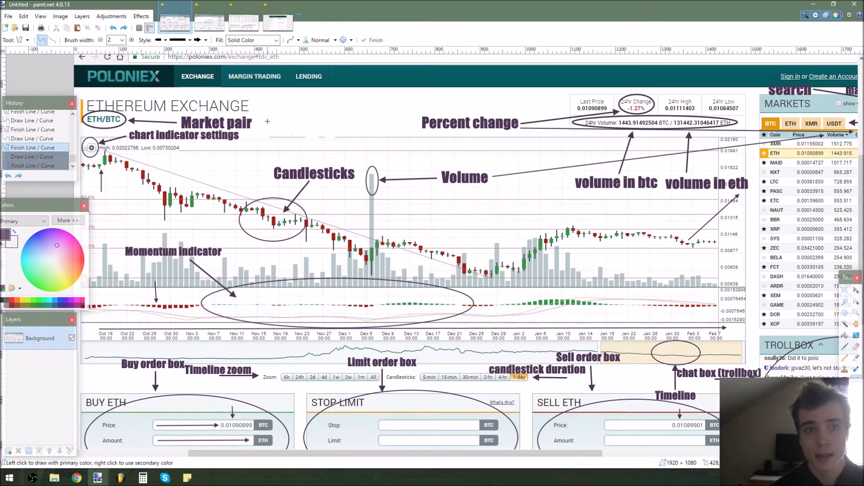
Undo a trial line, then draw an upward arrow above the early-November chart and some down arrows
{"action": "left_click_drag", "start_coordinate": [150, 156], "coordinate": [102, 148]}
{"action": "key", "text": "ctrl+z"}
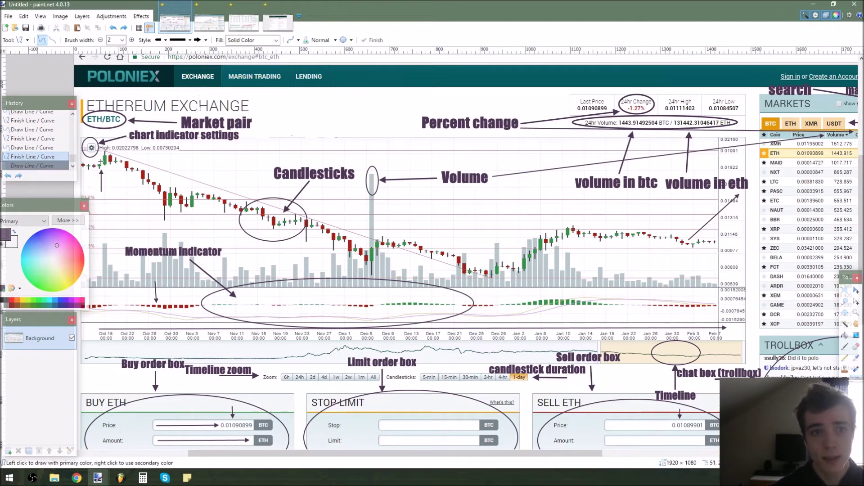
{"action": "left_click_drag", "start_coordinate": [252, 171], "coordinate": [251, 152]}
{"action": "mouse_move", "coordinate": [118, 187]}
{"action": "left_mouse_down"}
{"action": "mouse_move", "coordinate": [118, 197]}
{"action": "mouse_move", "coordinate": [145, 210]}
{"action": "mouse_move", "coordinate": [111, 245]}
{"action": "mouse_move", "coordinate": [128, 279]}
{"action": "left_mouse_up"}
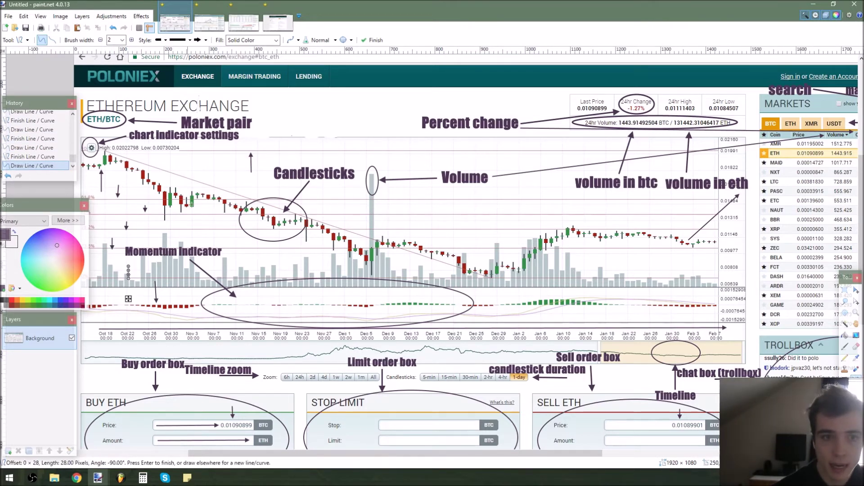
{"action": "key", "text": "Return"}
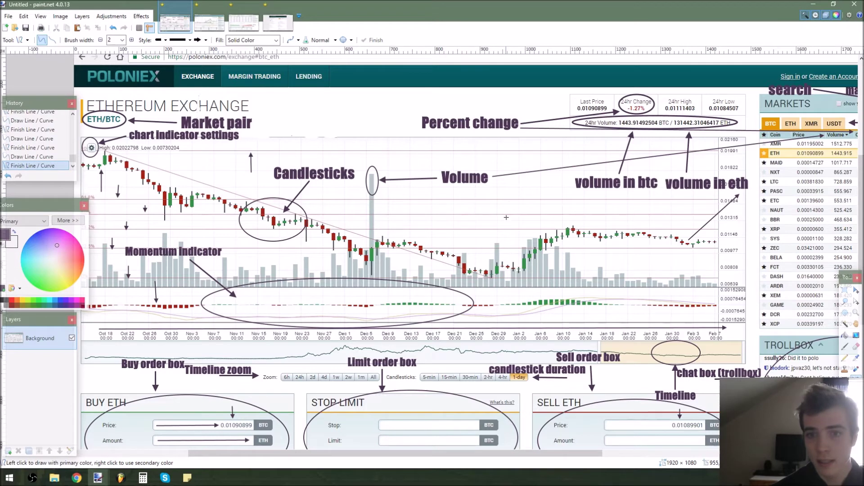
Try an arrow at the Jan 10 candle and a line near the High label, undoing the extras
{"action": "left_click_drag", "start_coordinate": [539, 194], "coordinate": [568, 226]}
{"action": "key", "text": "Return"}
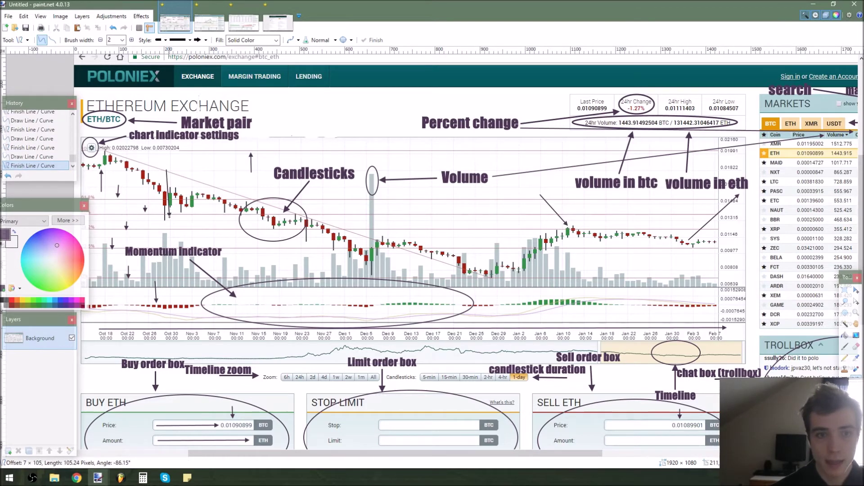
{"action": "key", "text": "ctrl+z"}
{"action": "key", "text": "ctrl+z"}
{"action": "key", "text": "ctrl+z"}
{"action": "key", "text": "ctrl+z"}
{"action": "key", "text": "ctrl+z"}
{"action": "key", "text": "ctrl+z"}
{"action": "key", "text": "ctrl+z"}
{"action": "key", "text": "ctrl+z"}
{"action": "key", "text": "ctrl+z"}
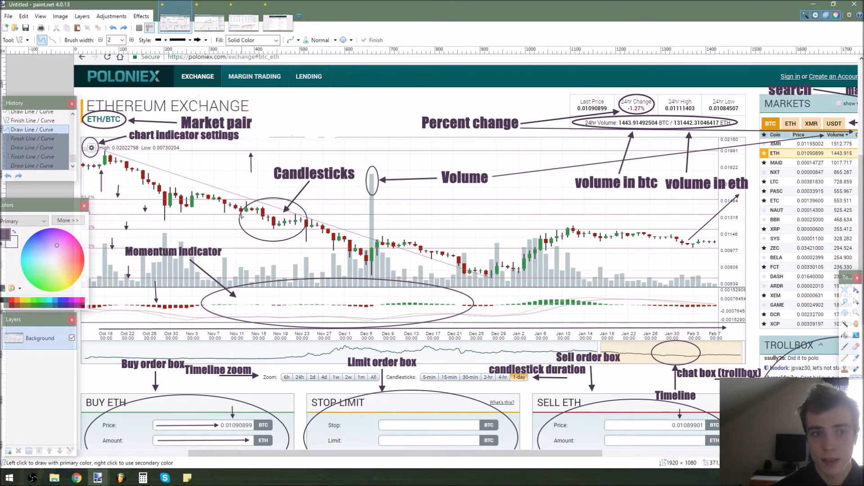
{"action": "key", "text": "ctrl+z"}
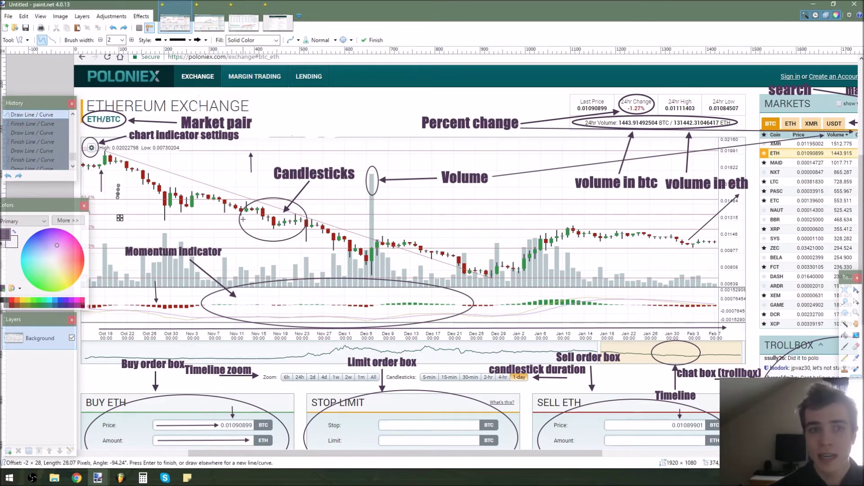
{"action": "left_click_drag", "start_coordinate": [137, 146], "coordinate": [92, 147]}
{"action": "key", "text": "ctrl+z"}
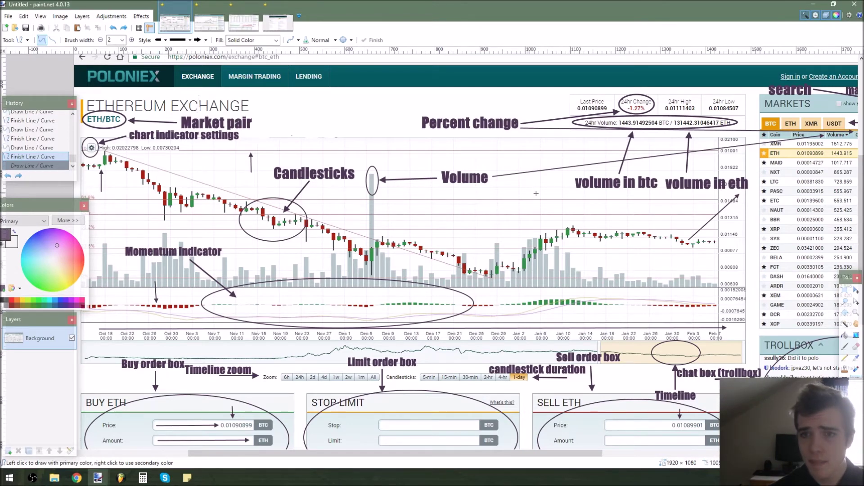
Try short lines near the Zoom and candlestick duration buttons, keeping one arrow toward the duration buttons
{"action": "scroll", "coordinate": [593, 197], "scroll_direction": "down", "scroll_amount": 5}
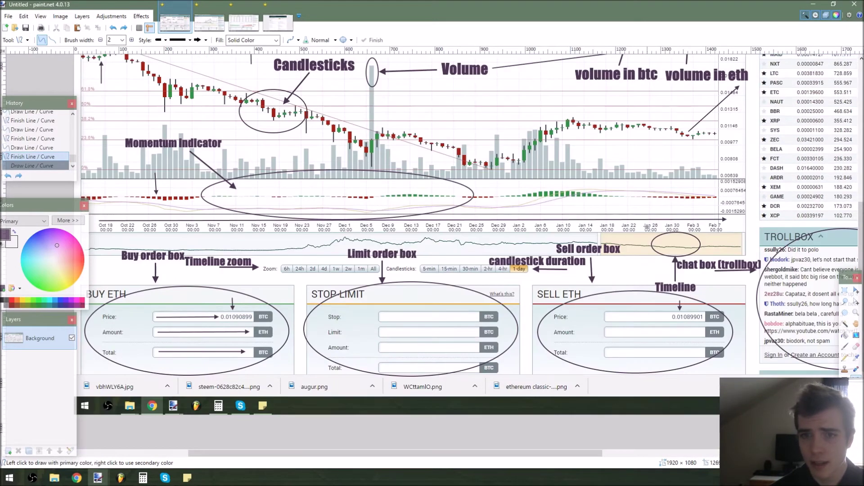
{"action": "scroll", "coordinate": [647, 227], "scroll_direction": "up", "scroll_amount": 3}
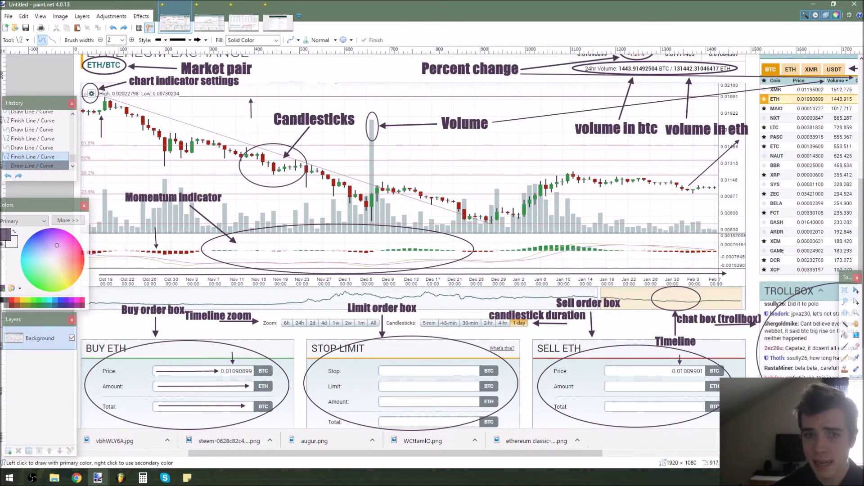
{"action": "left_click_drag", "start_coordinate": [262, 335], "coordinate": [360, 328]}
{"action": "key", "text": "ctrl+z"}
{"action": "left_click_drag", "start_coordinate": [554, 323], "coordinate": [533, 323]}
{"action": "left_click_drag", "start_coordinate": [605, 332], "coordinate": [600, 315]}
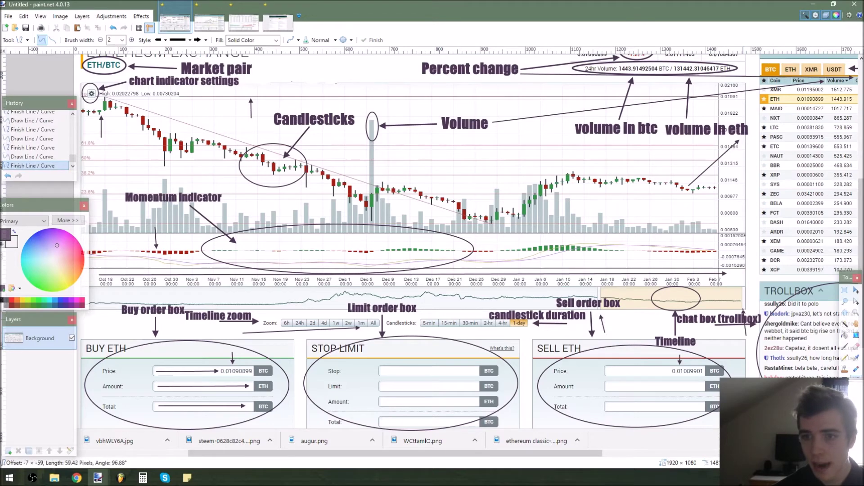
{"action": "key", "text": "ctrl+z"}
{"action": "key", "text": "ctrl+z"}
Narrow Poloniex's BTC/USDT chart to late September through February, then return to the Paint.NET screenshot
{"action": "left_click", "coordinate": [76, 478]}
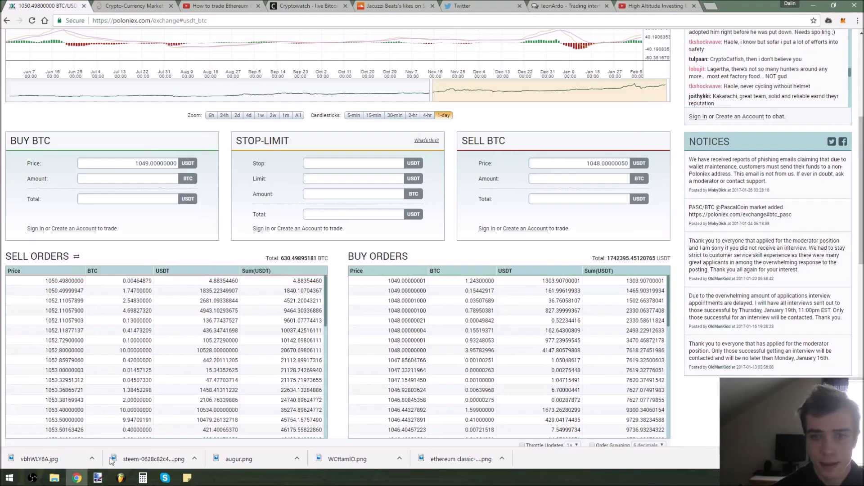
{"action": "left_click_drag", "start_coordinate": [668, 87], "coordinate": [466, 94]}
{"action": "scroll", "coordinate": [471, 156], "scroll_direction": "up", "scroll_amount": 4}
{"action": "scroll", "coordinate": [471, 157], "scroll_direction": "up", "scroll_amount": 1}
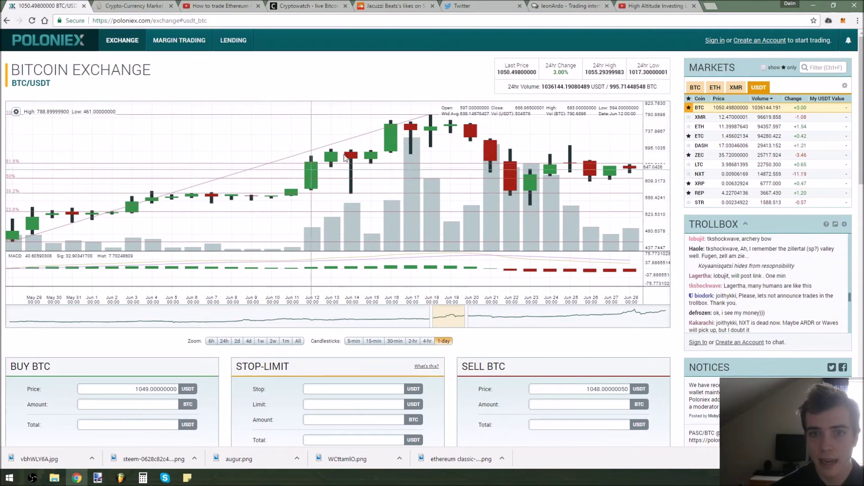
{"action": "left_click_drag", "start_coordinate": [465, 314], "coordinate": [699, 321]}
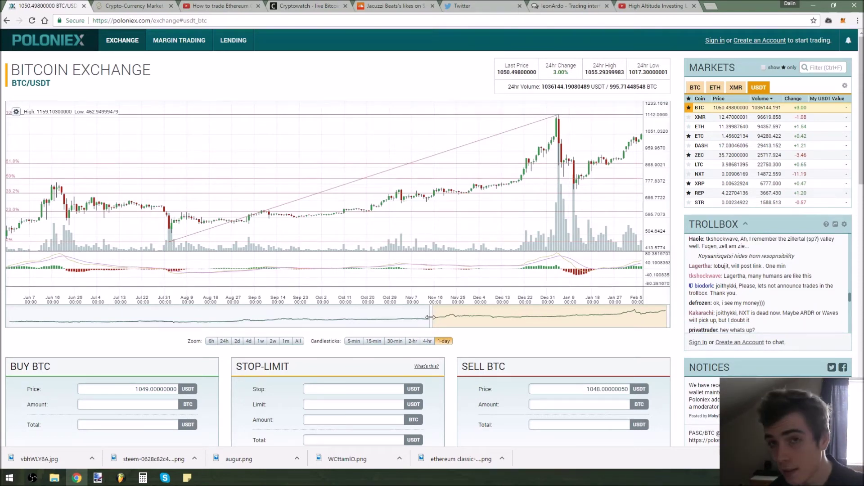
{"action": "left_click_drag", "start_coordinate": [431, 318], "coordinate": [545, 308]}
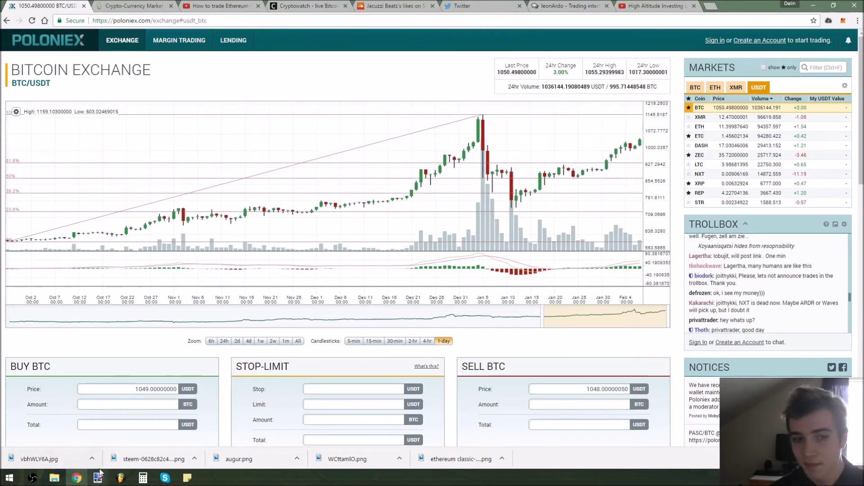
{"action": "mouse_move", "coordinate": [100, 479]}
{"action": "left_click", "coordinate": [52, 434]}
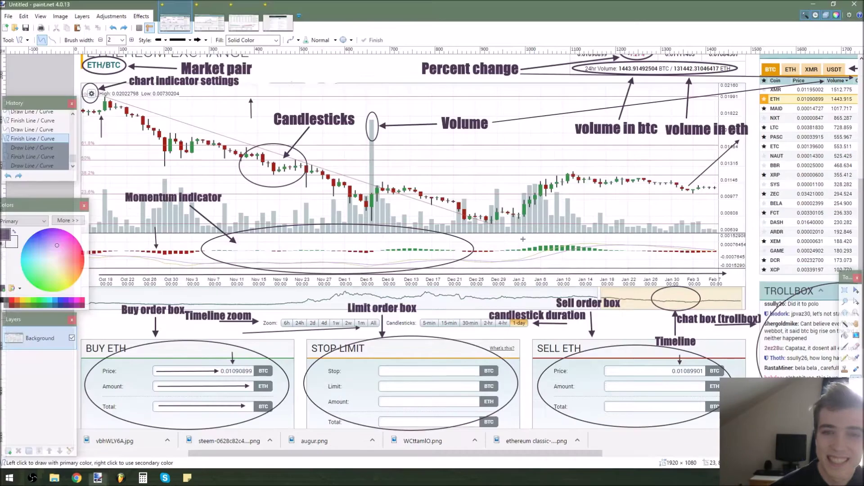
Try short arrows near the Nov 23 date and above candles, undoing each one
{"action": "scroll", "coordinate": [557, 241], "scroll_direction": "down", "scroll_amount": 1}
{"action": "scroll", "coordinate": [651, 270], "scroll_direction": "up", "scroll_amount": 2}
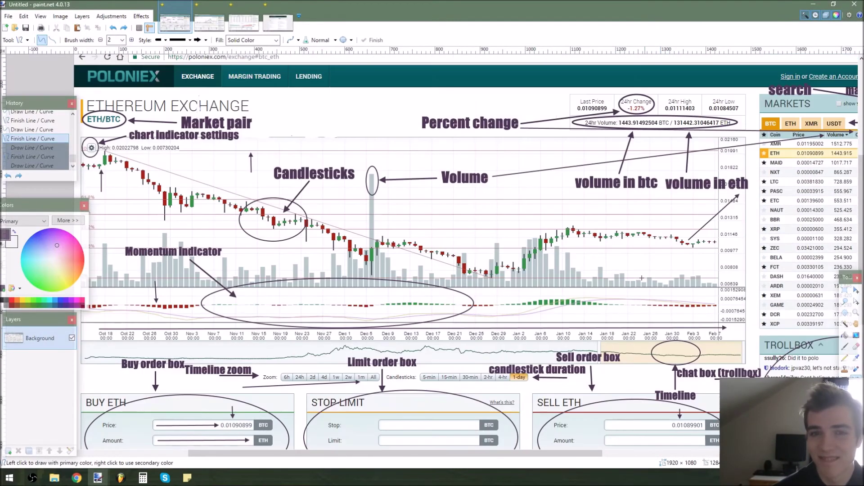
{"action": "scroll", "coordinate": [649, 322], "scroll_direction": "down", "scroll_amount": 1}
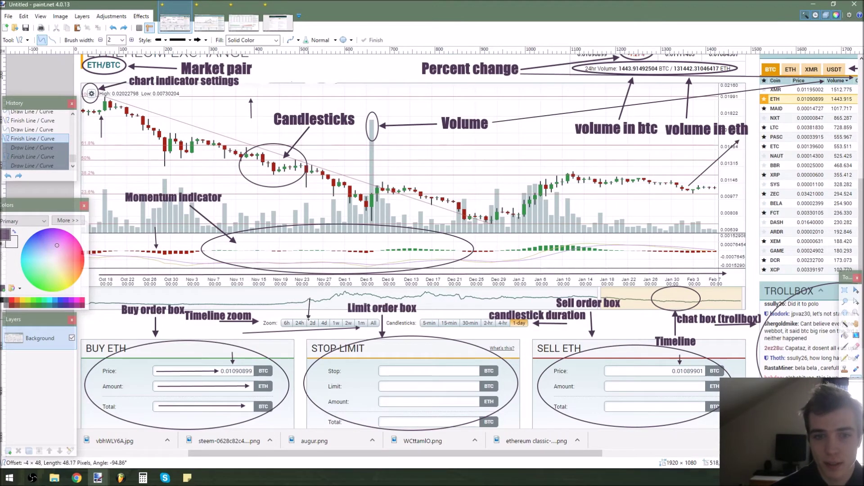
{"action": "left_click_drag", "start_coordinate": [310, 299], "coordinate": [309, 319]}
{"action": "key", "text": "ctrl+z"}
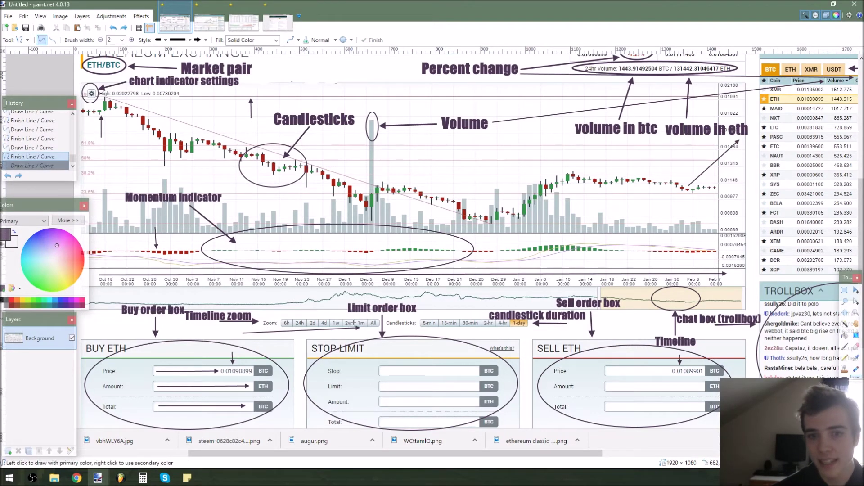
{"action": "key", "text": "ctrl+z"}
{"action": "key", "text": "ctrl+z"}
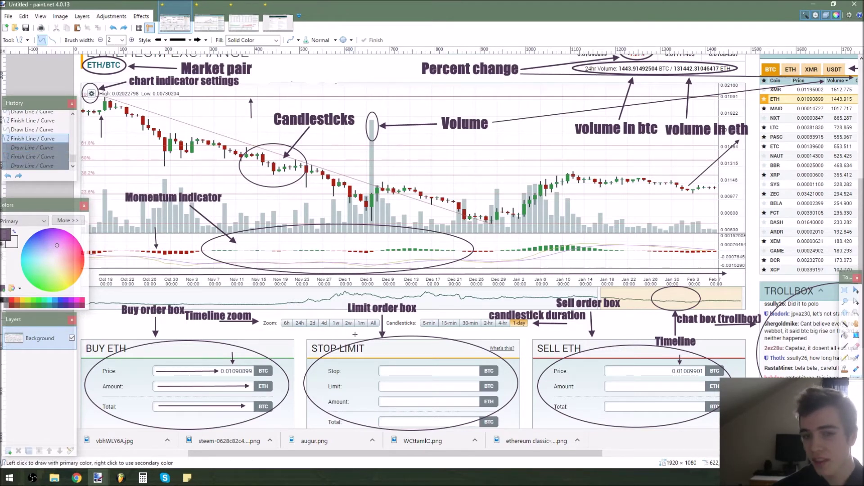
{"action": "left_click_drag", "start_coordinate": [440, 346], "coordinate": [436, 327]}
{"action": "key", "text": "ctrl+z"}
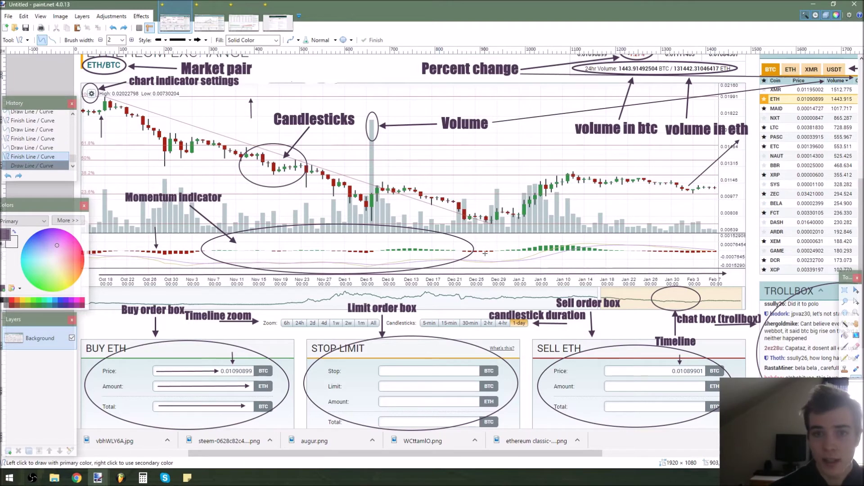
{"action": "left_click_drag", "start_coordinate": [365, 191], "coordinate": [381, 189]}
{"action": "key", "text": "ctrl+z"}
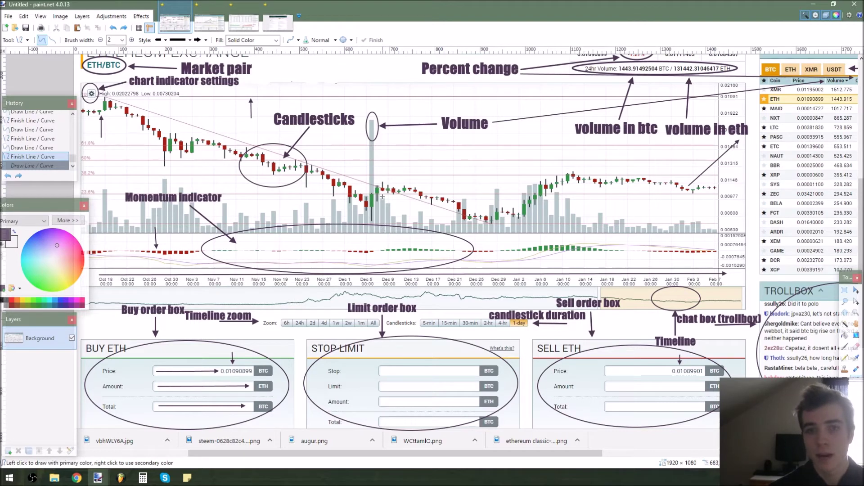
Draw a downward arrow onto a candle, then undo and redo the drawing steps
{"action": "left_click_drag", "start_coordinate": [459, 163], "coordinate": [458, 201]}
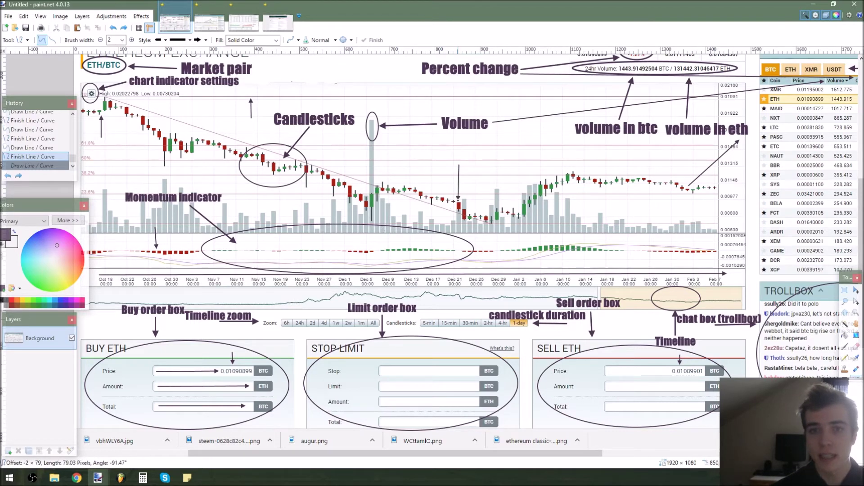
{"action": "key", "text": "Return"}
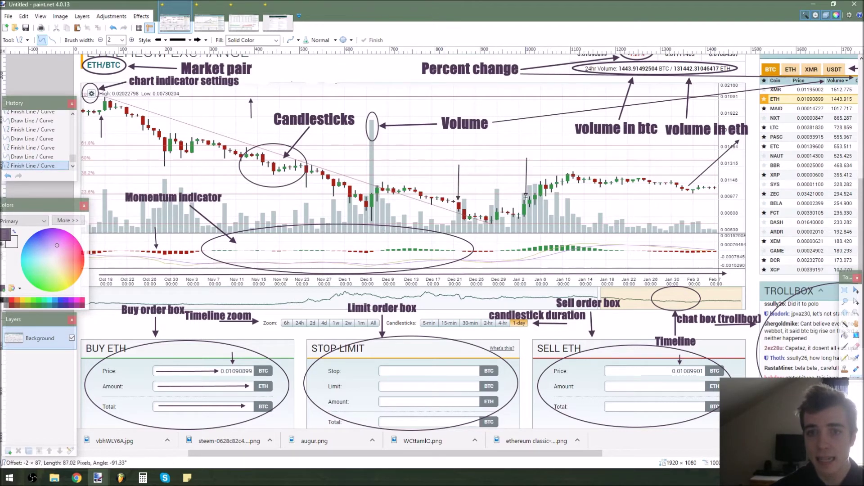
{"action": "key", "text": "ctrl+z"}
{"action": "key", "text": "ctrl+z"}
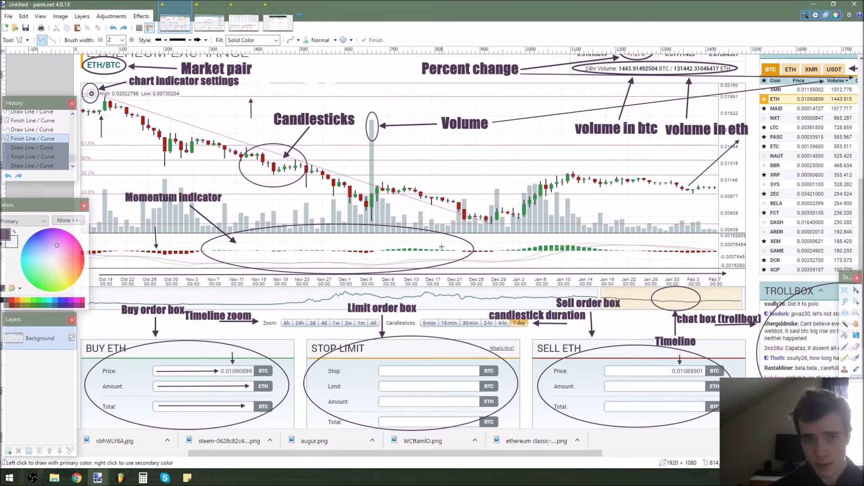
{"action": "scroll", "coordinate": [536, 366], "scroll_direction": "down", "scroll_amount": 3}
{"action": "scroll", "coordinate": [536, 367], "scroll_direction": "up", "scroll_amount": 3}
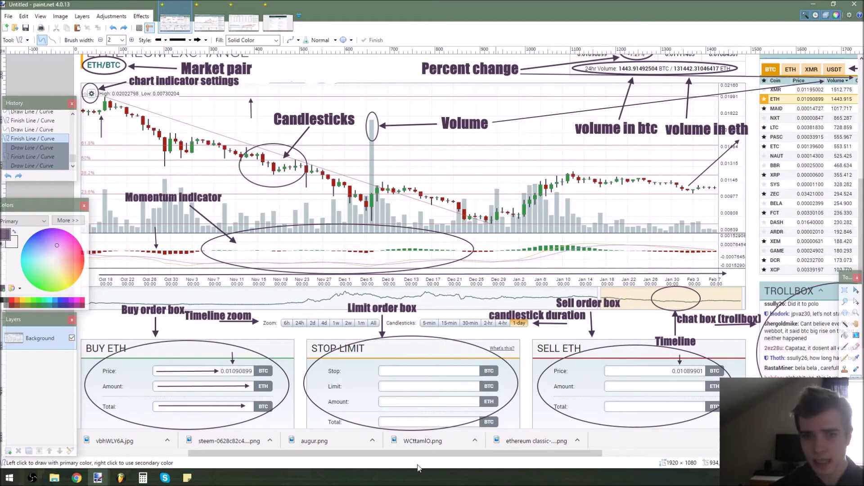
{"action": "left_click_drag", "start_coordinate": [419, 454], "coordinate": [614, 455]}
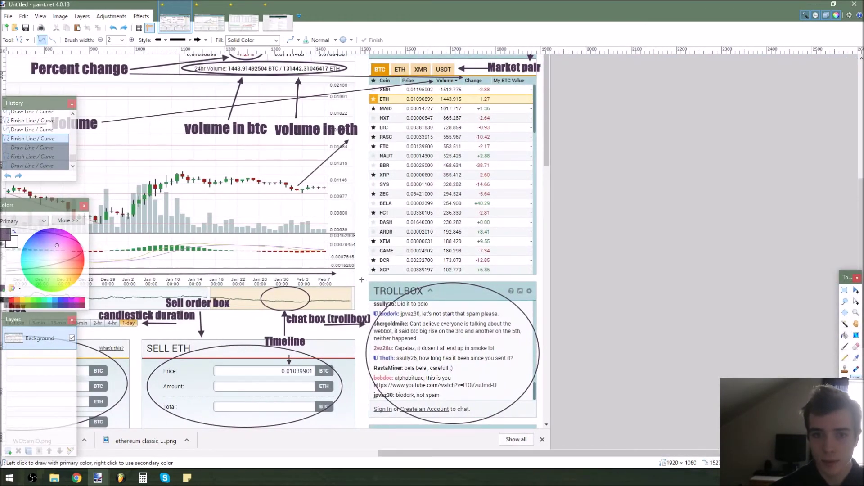
{"action": "key", "text": "ctrl+y"}
{"action": "key", "text": "ctrl+y"}
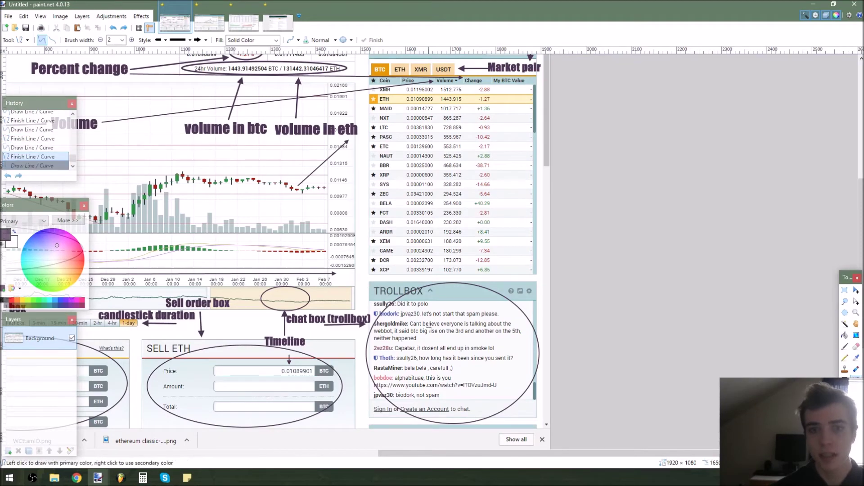
{"action": "scroll", "coordinate": [429, 328], "scroll_direction": "down", "scroll_amount": 3}
{"action": "scroll", "coordinate": [500, 181], "scroll_direction": "up", "scroll_amount": 5}
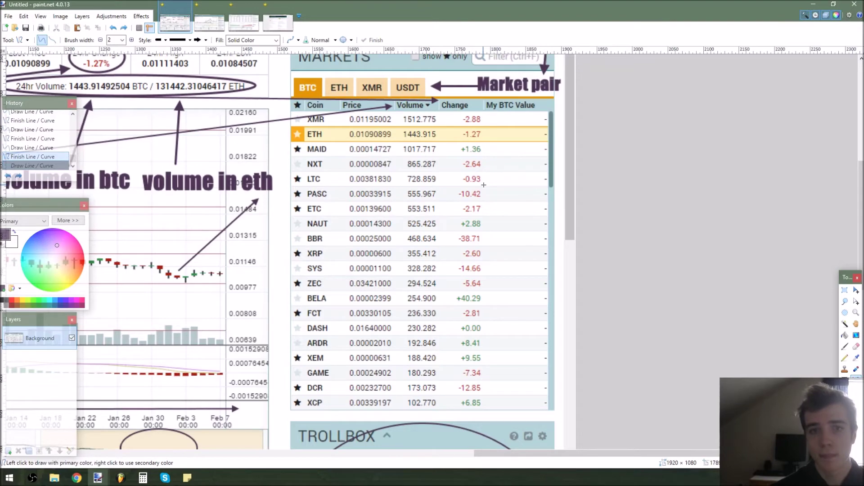
Switch to the Poloniex BTC/USDT page to view its recent trade history
{"action": "scroll", "coordinate": [445, 153], "scroll_direction": "down", "scroll_amount": 4}
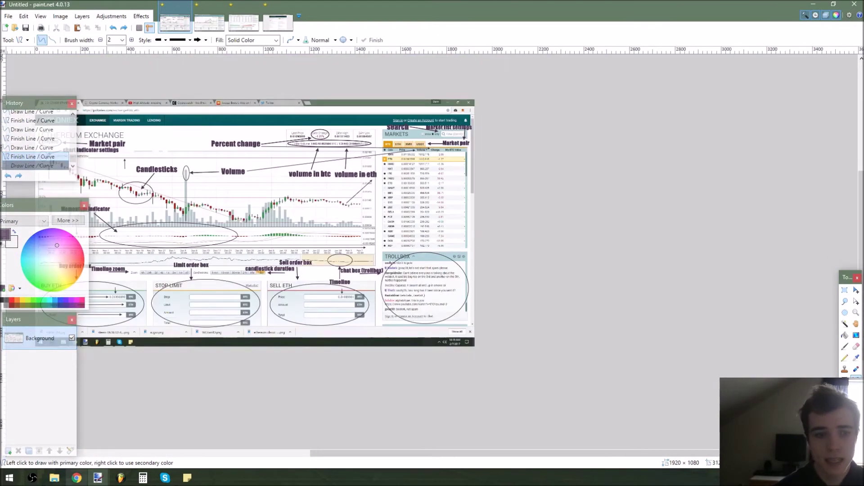
{"action": "left_click", "coordinate": [77, 478]}
{"action": "scroll", "coordinate": [555, 304], "scroll_direction": "down", "scroll_amount": 15}
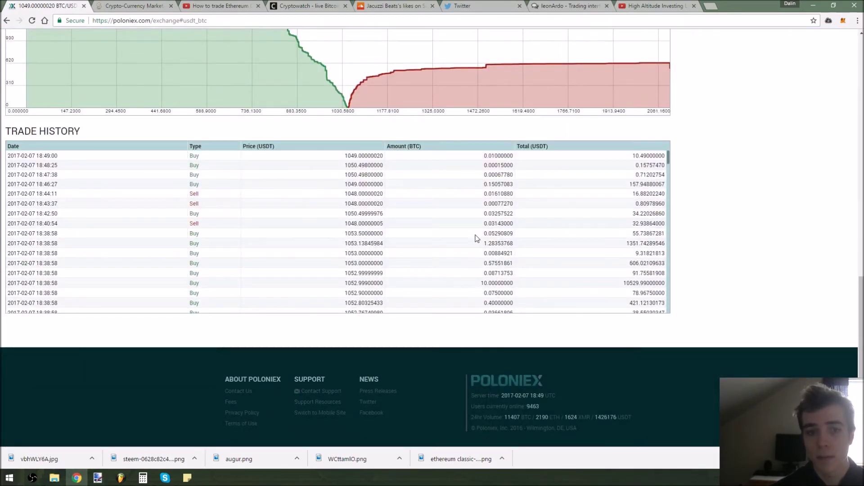
Scroll down to the BTC/USDT Market Depth and Trade History sections on Poloniex
{"action": "scroll", "coordinate": [477, 239], "scroll_direction": "up", "scroll_amount": 15}
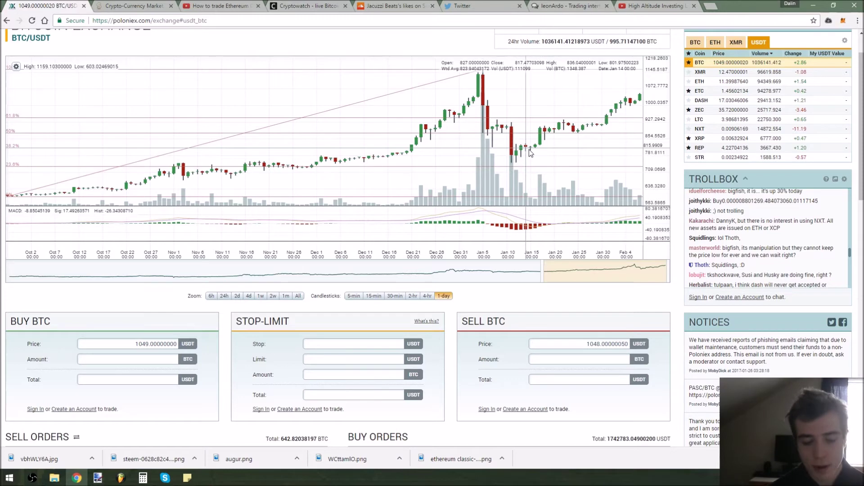
{"action": "scroll", "coordinate": [387, 172], "scroll_direction": "down", "scroll_amount": 10}
{"action": "scroll", "coordinate": [386, 172], "scroll_direction": "down", "scroll_amount": 3}
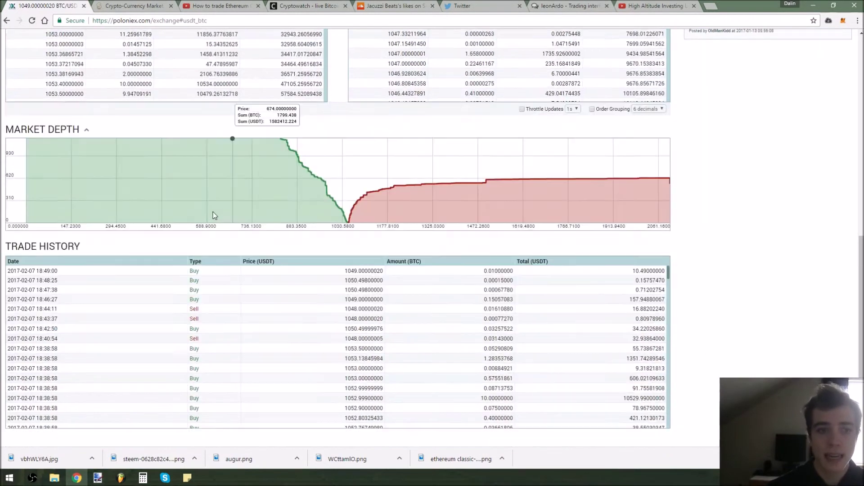
{"action": "left_click_drag", "start_coordinate": [151, 177], "coordinate": [50, 167]}
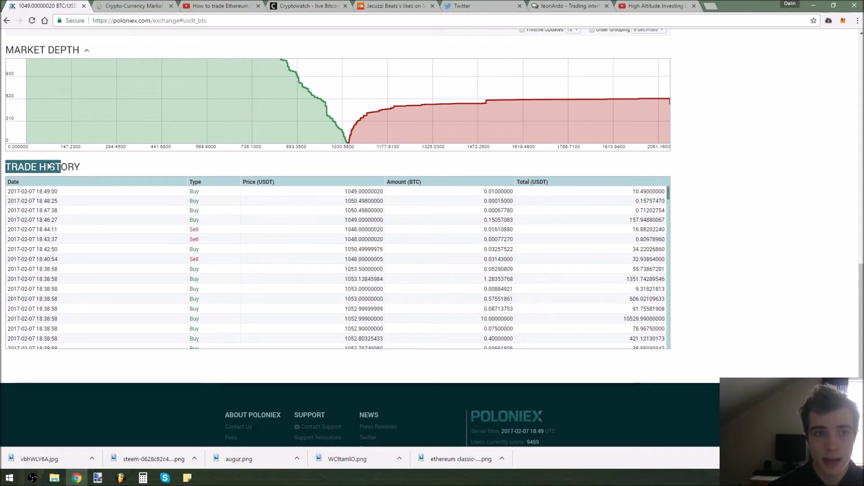
{"action": "left_click", "coordinate": [91, 168]}
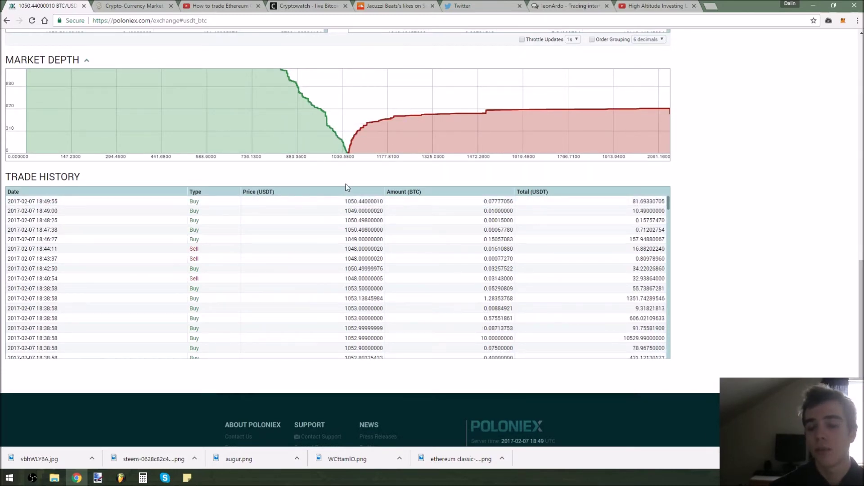
Scroll back up and return to the first annotated screenshot in Paint.NET
{"action": "scroll", "coordinate": [687, 212], "scroll_direction": "up", "scroll_amount": 15}
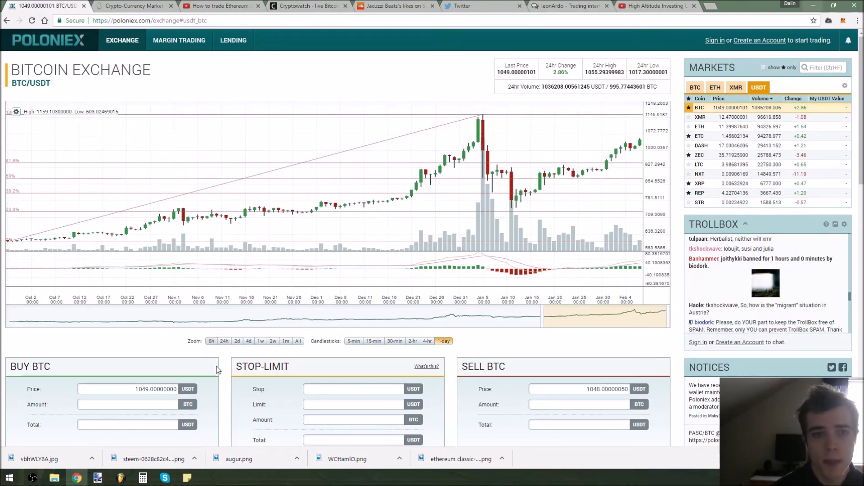
{"action": "left_click", "coordinate": [98, 477]}
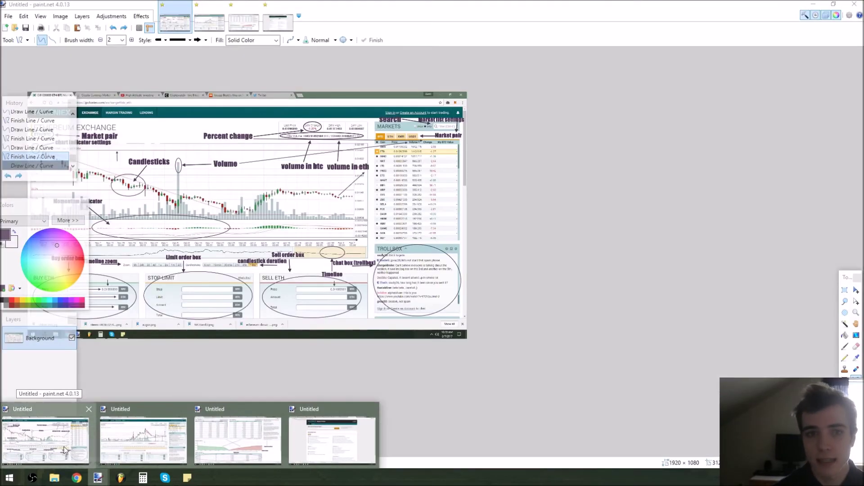
{"action": "left_click", "coordinate": [64, 450]}
{"action": "scroll", "coordinate": [435, 235], "scroll_direction": "down", "scroll_amount": 3}
{"action": "scroll", "coordinate": [435, 235], "scroll_direction": "up", "scroll_amount": 3}
{"action": "scroll", "coordinate": [434, 235], "scroll_direction": "up", "scroll_amount": 2}
{"action": "scroll", "coordinate": [435, 235], "scroll_direction": "up", "scroll_amount": 1}
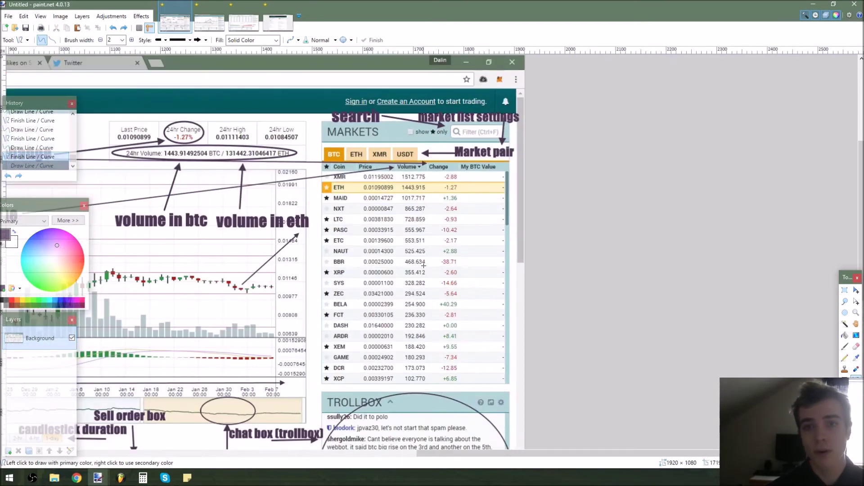
{"action": "scroll", "coordinate": [472, 351], "scroll_direction": "down", "scroll_amount": 1}
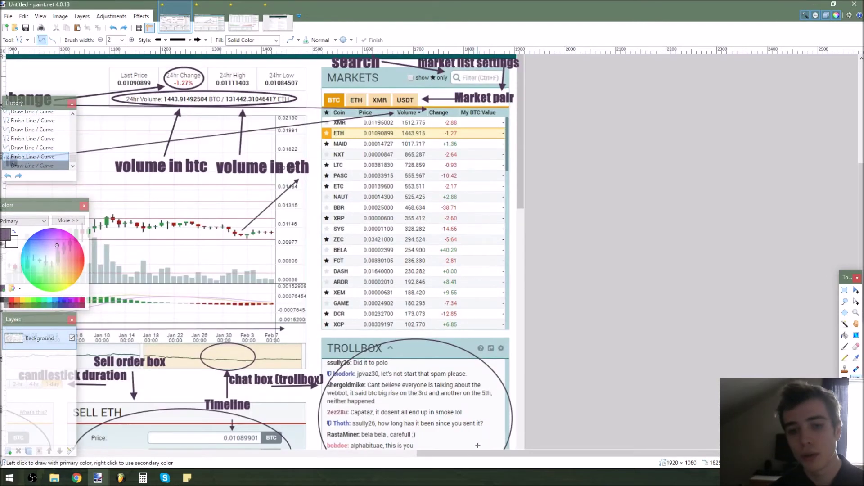
{"action": "scroll", "coordinate": [369, 432], "scroll_direction": "up", "scroll_amount": 1}
{"action": "scroll", "coordinate": [369, 432], "scroll_direction": "right", "scroll_amount": 5}
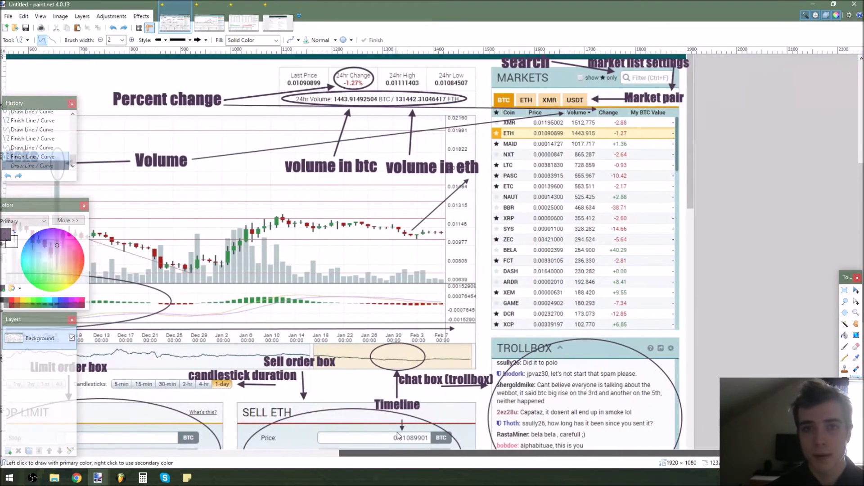
{"action": "scroll", "coordinate": [401, 433], "scroll_direction": "left", "scroll_amount": 3}
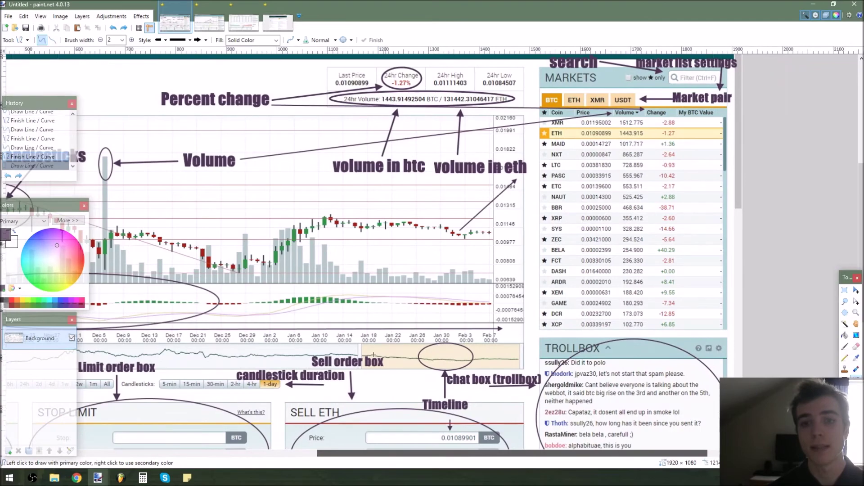
{"action": "scroll", "coordinate": [240, 223], "scroll_direction": "down", "scroll_amount": 2}
{"action": "scroll", "coordinate": [240, 224], "scroll_direction": "up", "scroll_amount": 1}
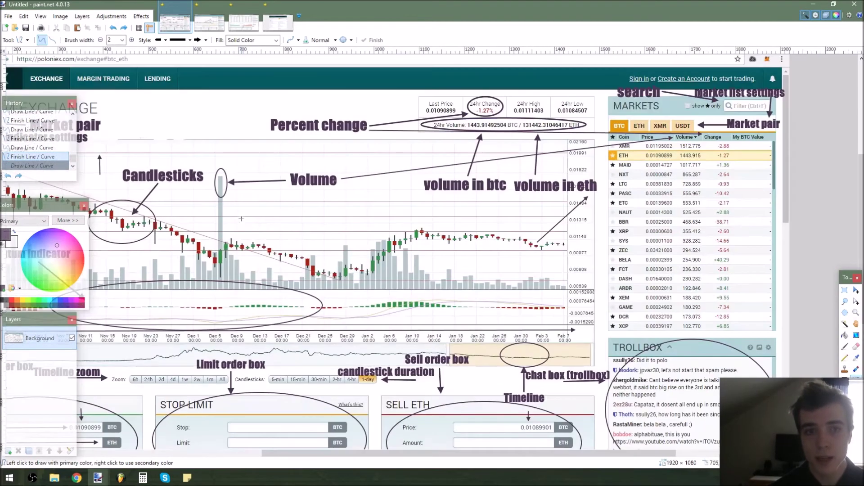
{"action": "scroll", "coordinate": [305, 246], "scroll_direction": "down", "scroll_amount": 1}
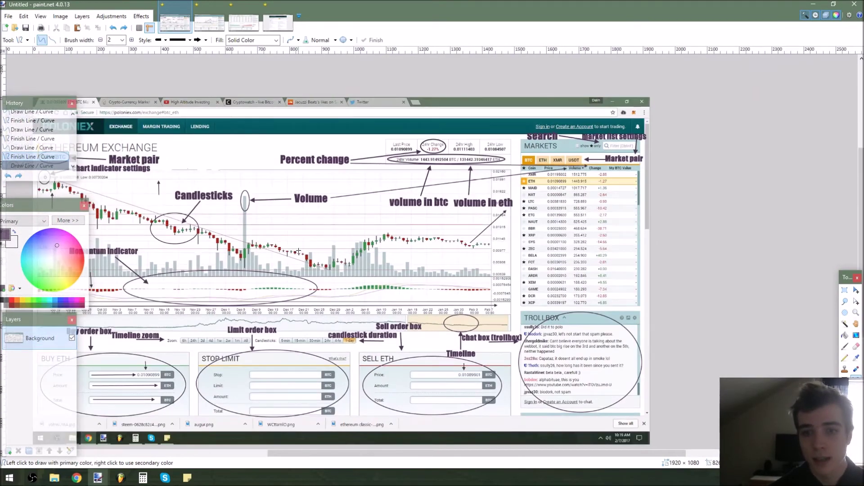
{"action": "scroll", "coordinate": [297, 254], "scroll_direction": "down", "scroll_amount": 1}
{"action": "scroll", "coordinate": [154, 245], "scroll_direction": "up", "scroll_amount": 3}
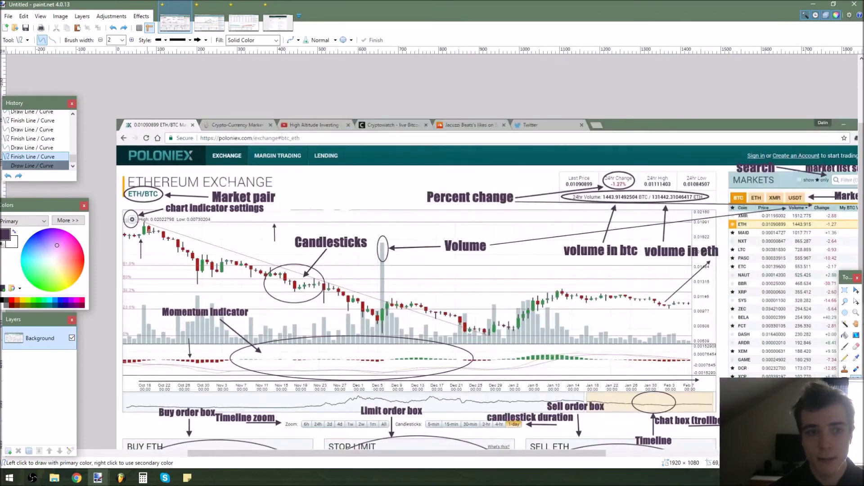
{"action": "scroll", "coordinate": [368, 285], "scroll_direction": "up", "scroll_amount": 1}
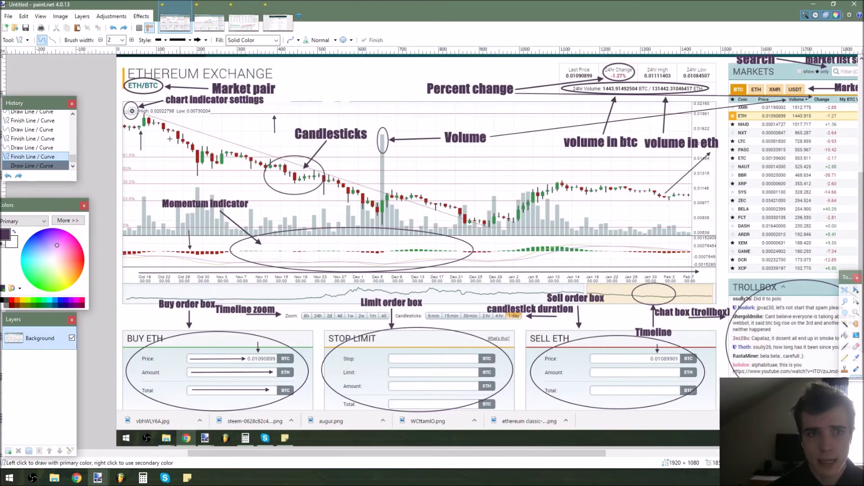
{"action": "scroll", "coordinate": [675, 154], "scroll_direction": "down", "scroll_amount": 2}
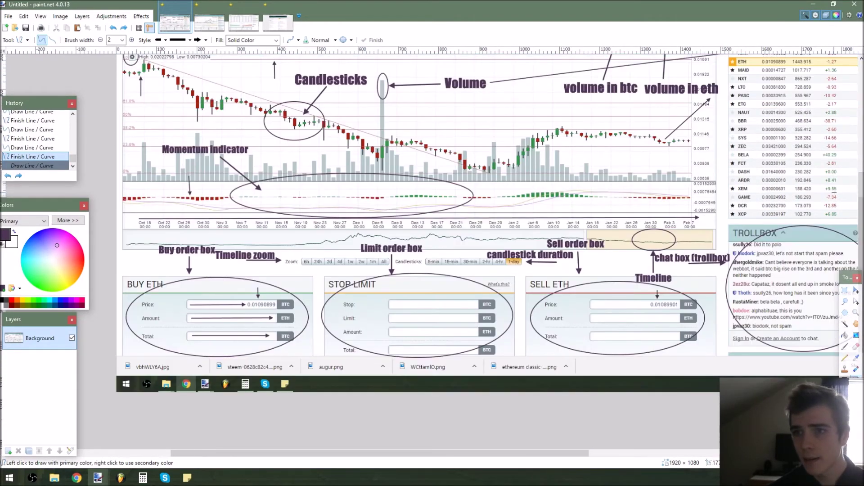
{"action": "scroll", "coordinate": [855, 145], "scroll_direction": "down", "scroll_amount": 2}
{"action": "scroll", "coordinate": [855, 145], "scroll_direction": "up", "scroll_amount": 1}
{"action": "scroll", "coordinate": [856, 145], "scroll_direction": "up", "scroll_amount": 3}
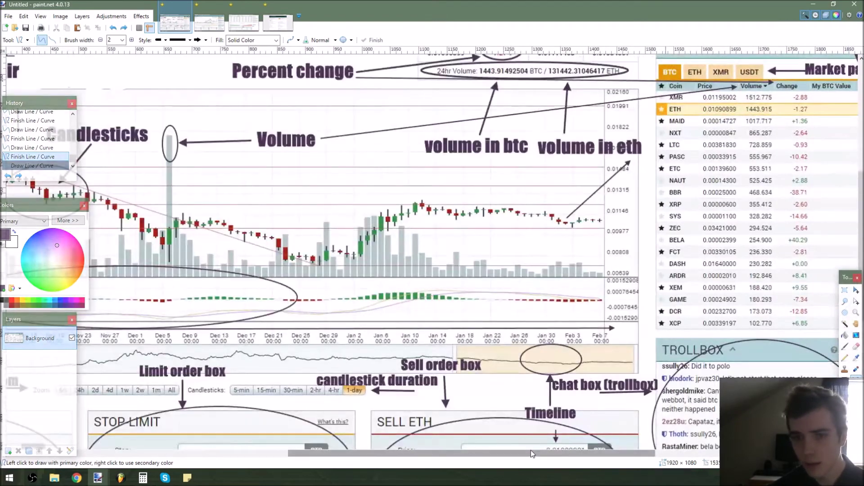
{"action": "scroll", "coordinate": [603, 377], "scroll_direction": "right", "scroll_amount": 3}
{"action": "scroll", "coordinate": [603, 378], "scroll_direction": "up", "scroll_amount": 2}
{"action": "scroll", "coordinate": [603, 377], "scroll_direction": "down", "scroll_amount": 1}
{"action": "scroll", "coordinate": [591, 233], "scroll_direction": "up", "scroll_amount": 2}
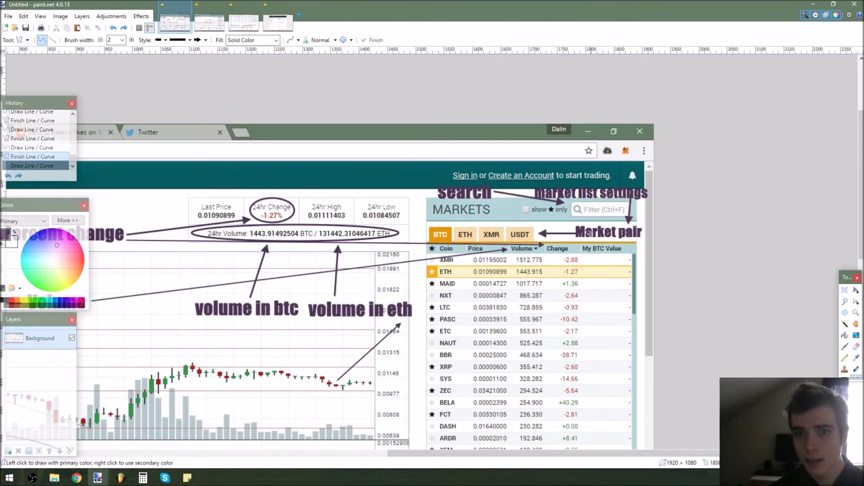
{"action": "scroll", "coordinate": [620, 203], "scroll_direction": "down", "scroll_amount": 4}
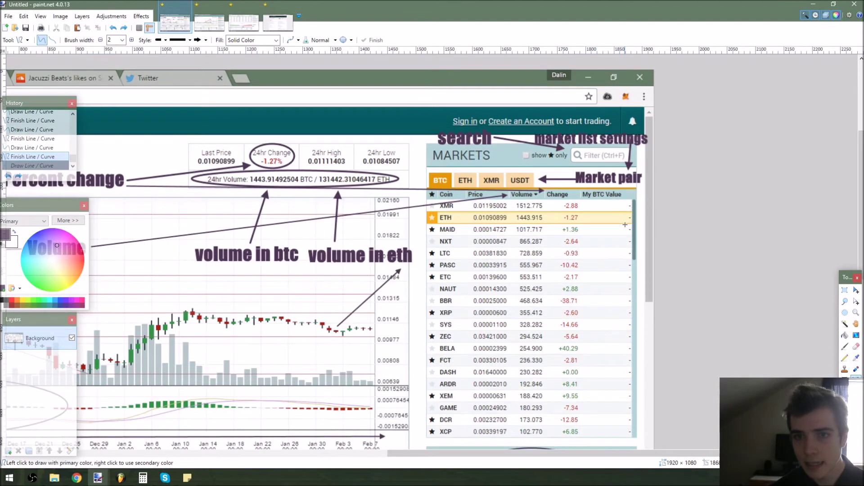
{"action": "scroll", "coordinate": [626, 230], "scroll_direction": "up", "scroll_amount": 1}
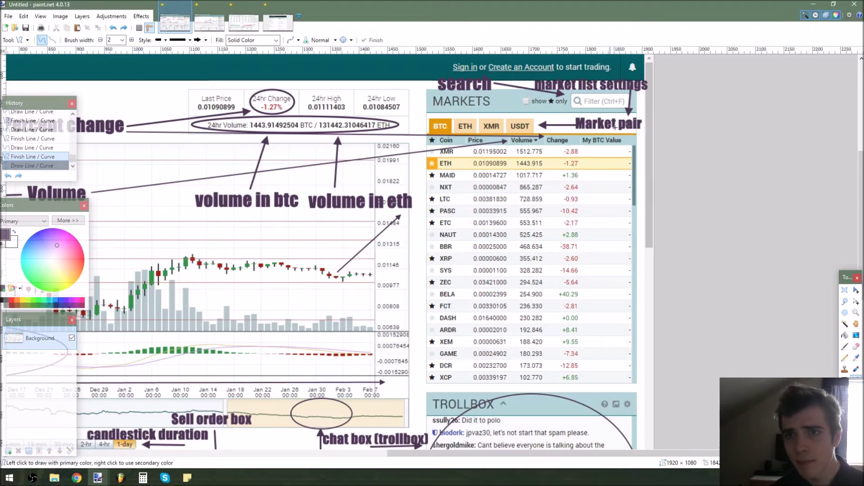
Draw an arrow pointing at the market settings gear on the ETC screenshot
{"action": "left_click", "coordinate": [209, 22]}
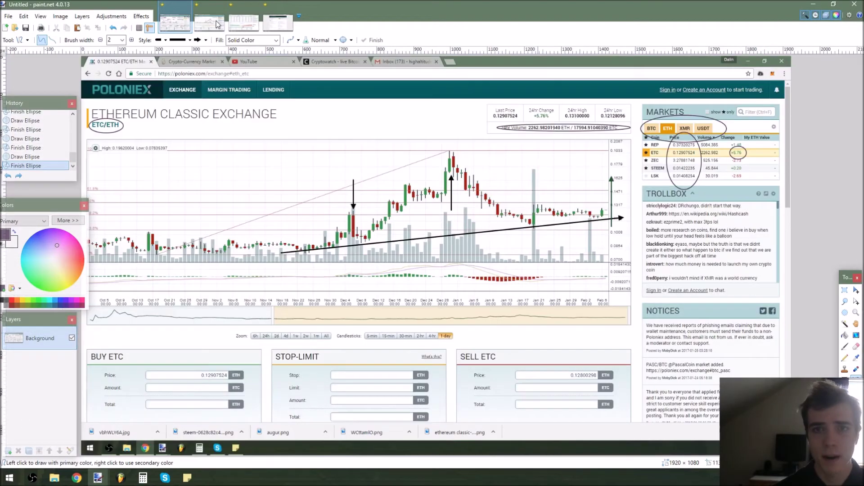
{"action": "scroll", "coordinate": [793, 148], "scroll_direction": "up", "scroll_amount": 3}
{"action": "left_click_drag", "start_coordinate": [794, 156], "coordinate": [777, 146]}
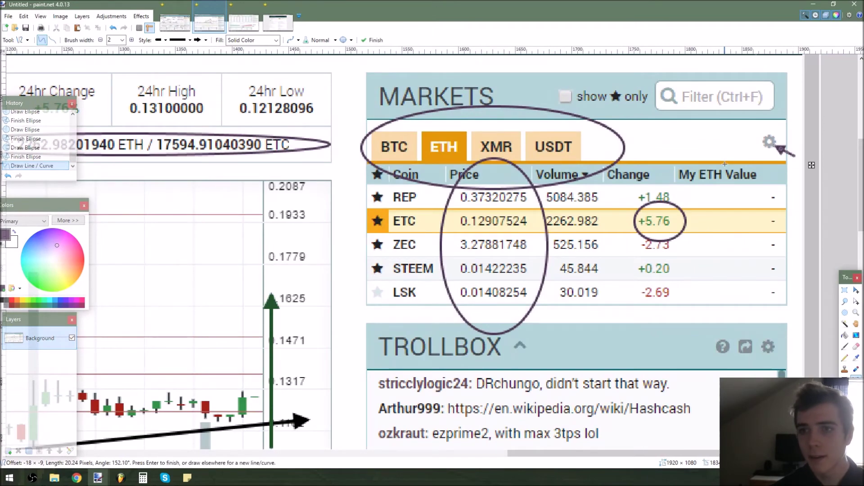
{"action": "scroll", "coordinate": [713, 141], "scroll_direction": "down", "scroll_amount": 4}
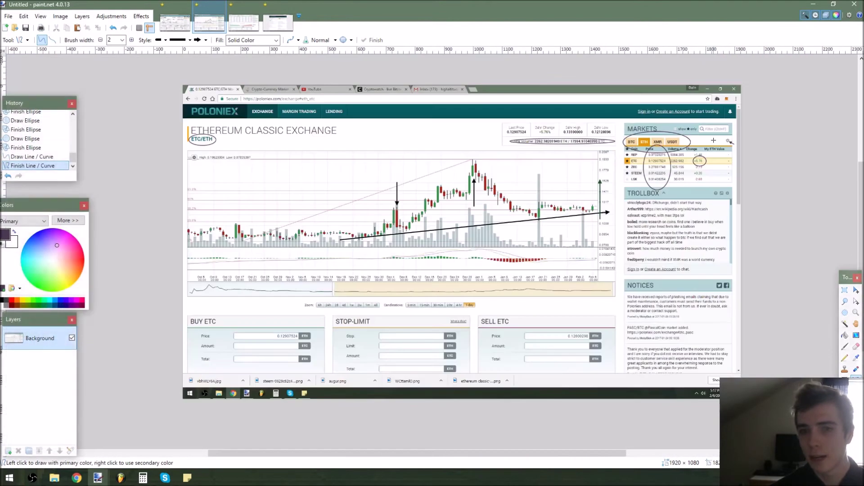
On the BTC markets image, circle the whole My BTC Value column with a tall ellipse
{"action": "left_click", "coordinate": [175, 23]}
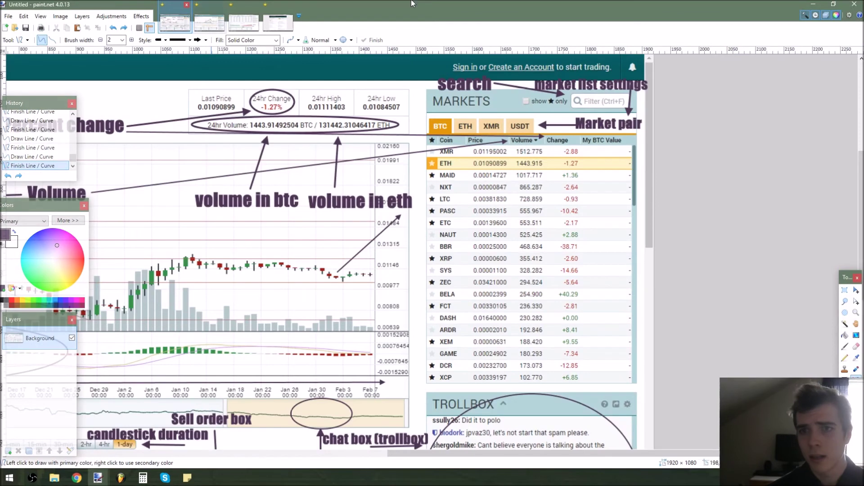
{"action": "left_click_drag", "start_coordinate": [428, 94], "coordinate": [507, 126]}
{"action": "key", "text": "ctrl+z"}
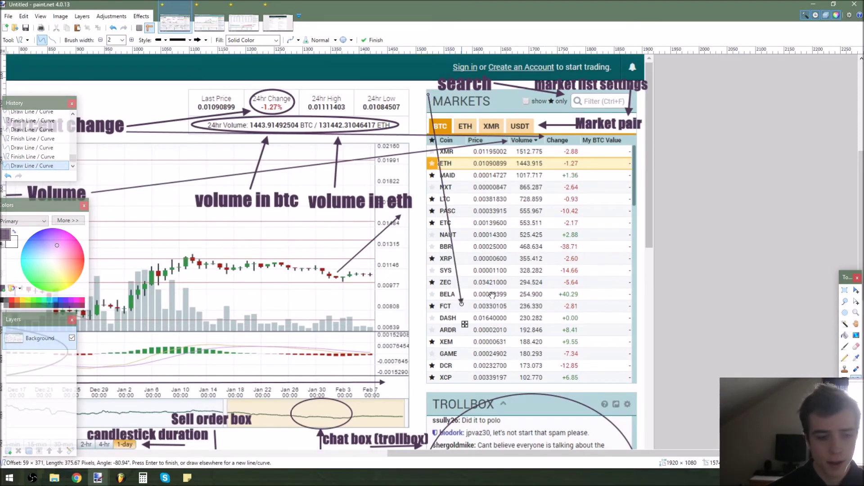
{"action": "key", "text": "o"}
{"action": "left_click_drag", "start_coordinate": [424, 98], "coordinate": [637, 378]}
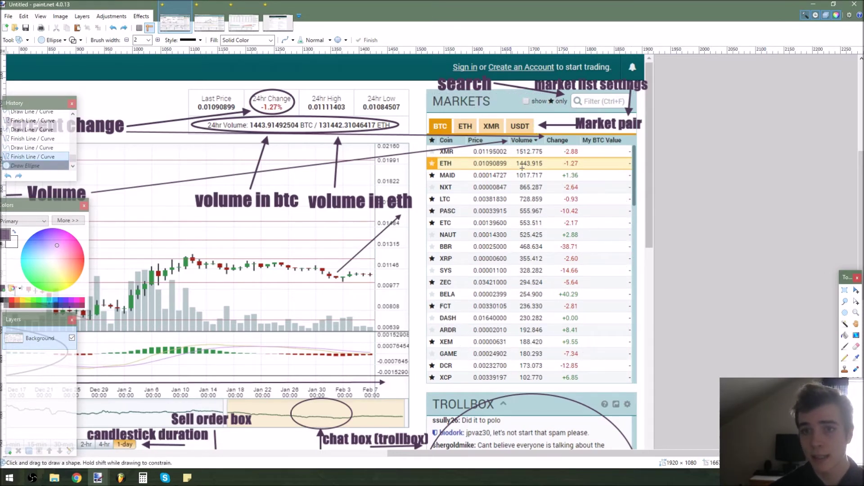
{"action": "left_click_drag", "start_coordinate": [581, 132], "coordinate": [630, 152]}
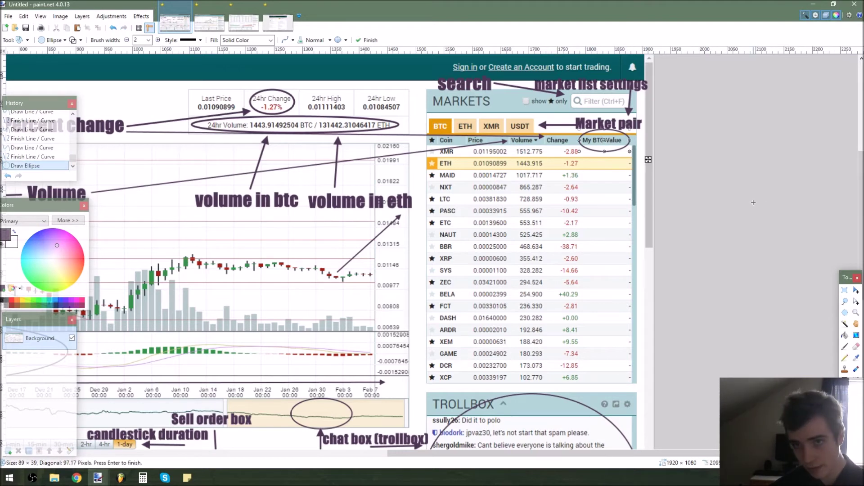
{"action": "key", "text": "ctrl+z"}
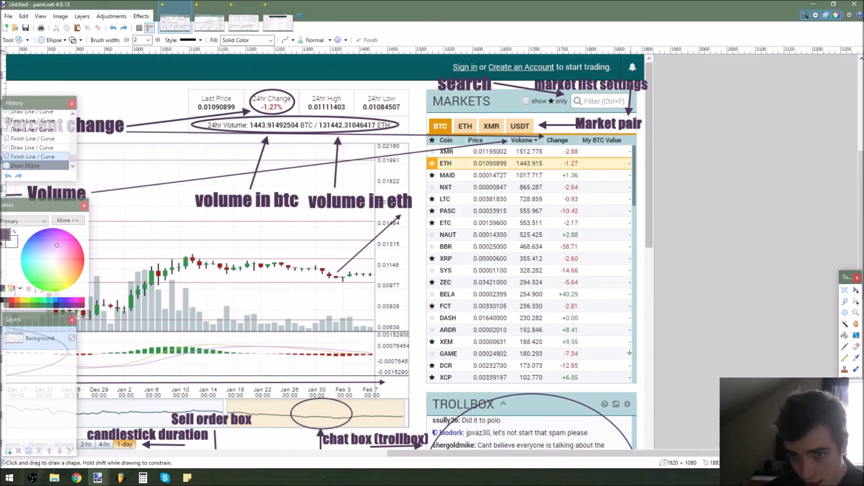
{"action": "mouse_move", "coordinate": [627, 385]}
{"action": "left_mouse_down"}
{"action": "mouse_move", "coordinate": [615, 249]}
{"action": "mouse_move", "coordinate": [588, 135]}
{"action": "left_mouse_up"}
Commit the tall ellipse around the My BTC Value column, then undo it
{"action": "key", "text": "Return"}
{"action": "scroll", "coordinate": [594, 176], "scroll_direction": "down", "scroll_amount": 2}
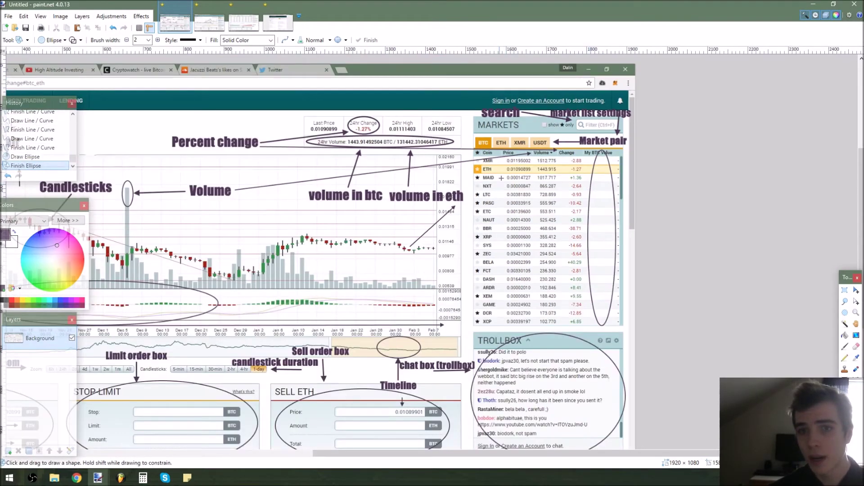
{"action": "scroll", "coordinate": [612, 154], "scroll_direction": "up", "scroll_amount": 3}
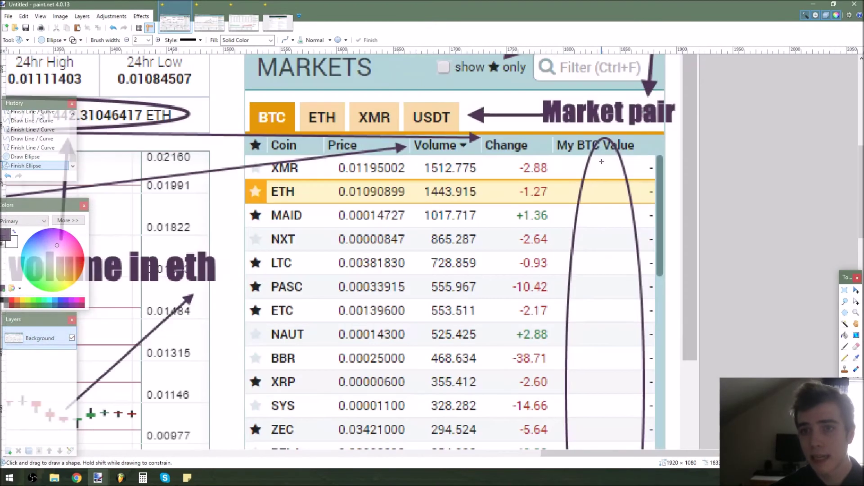
{"action": "scroll", "coordinate": [596, 247], "scroll_direction": "down", "scroll_amount": 1}
{"action": "key", "text": "ctrl+z"}
{"action": "key", "text": "ctrl+z"}
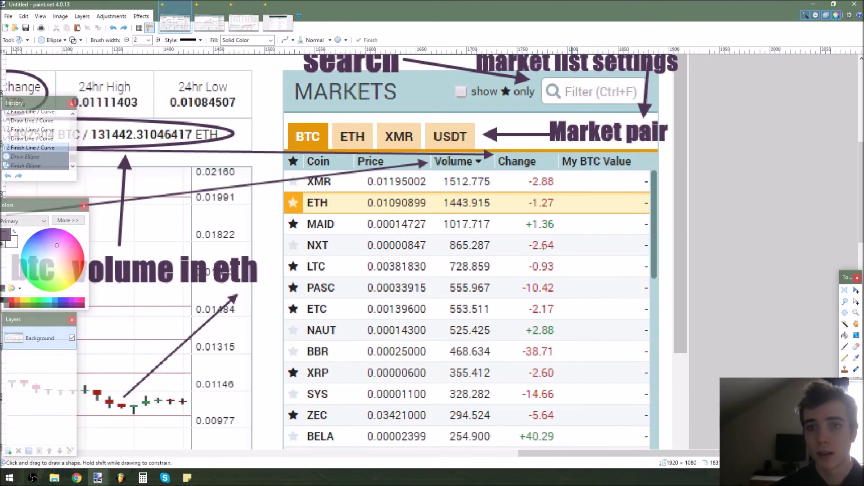
{"action": "scroll", "coordinate": [604, 202], "scroll_direction": "down", "scroll_amount": 1}
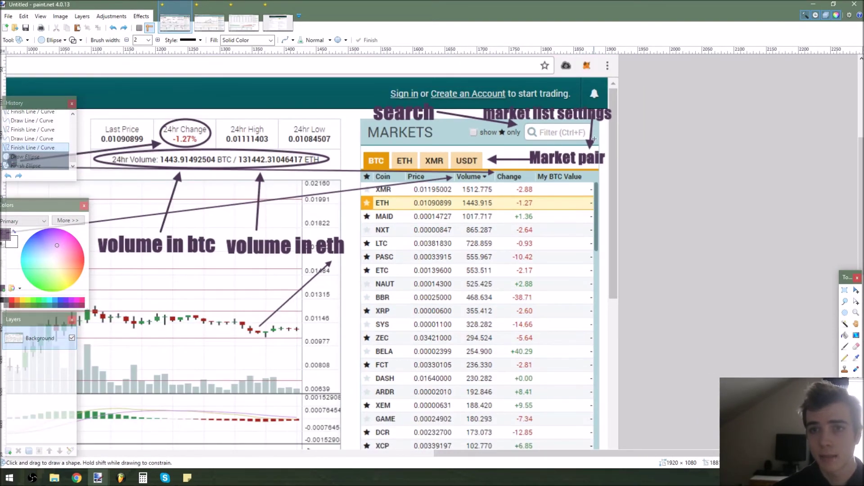
Flip to the ETC screenshot and back, trying and undoing a small ellipse near the Trollbox settings
{"action": "left_click", "coordinate": [209, 22]}
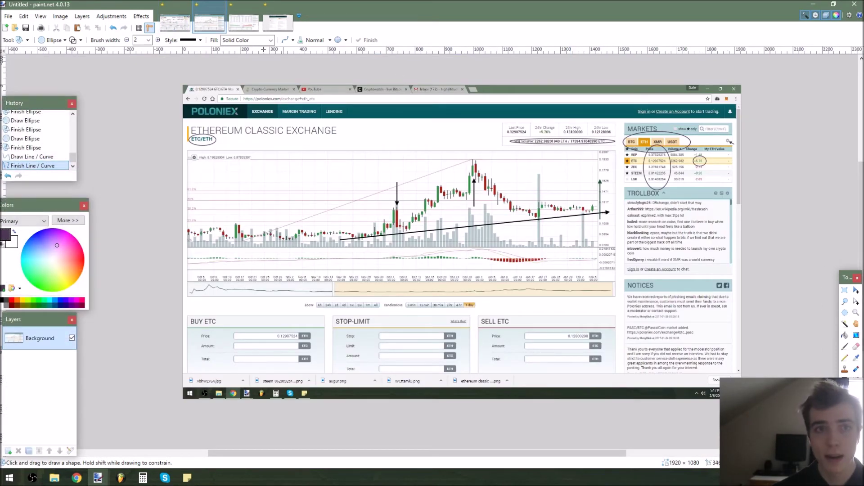
{"action": "left_click", "coordinate": [176, 22]}
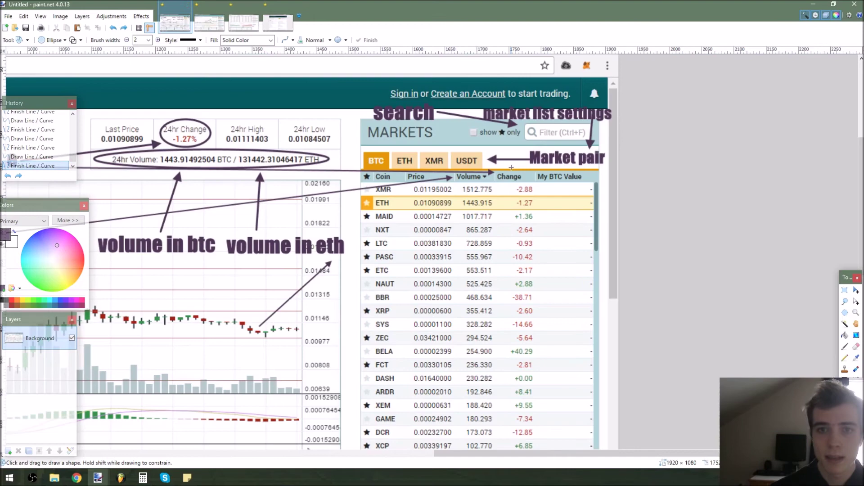
{"action": "scroll", "coordinate": [512, 167], "scroll_direction": "down", "scroll_amount": 1}
{"action": "scroll", "coordinate": [532, 289], "scroll_direction": "up", "scroll_amount": 1}
{"action": "scroll", "coordinate": [518, 280], "scroll_direction": "down", "scroll_amount": 5}
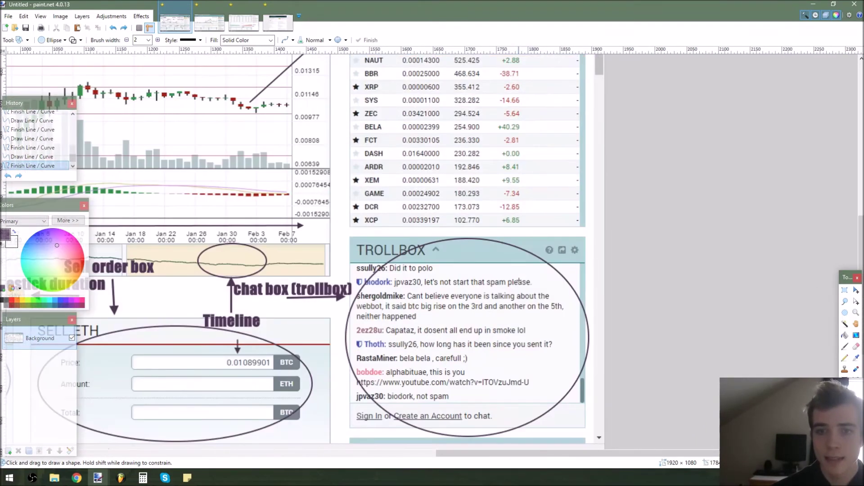
{"action": "left_click_drag", "start_coordinate": [561, 124], "coordinate": [581, 144]}
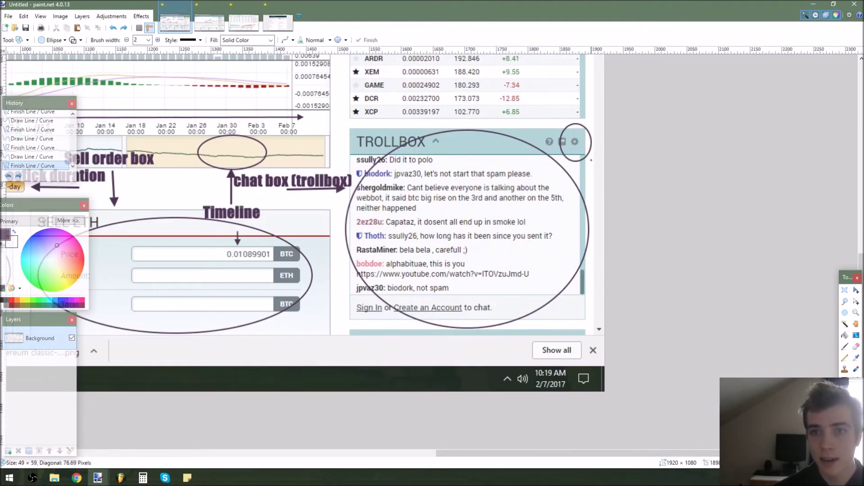
{"action": "key", "text": "ctrl+z"}
{"action": "scroll", "coordinate": [522, 244], "scroll_direction": "down", "scroll_amount": 2}
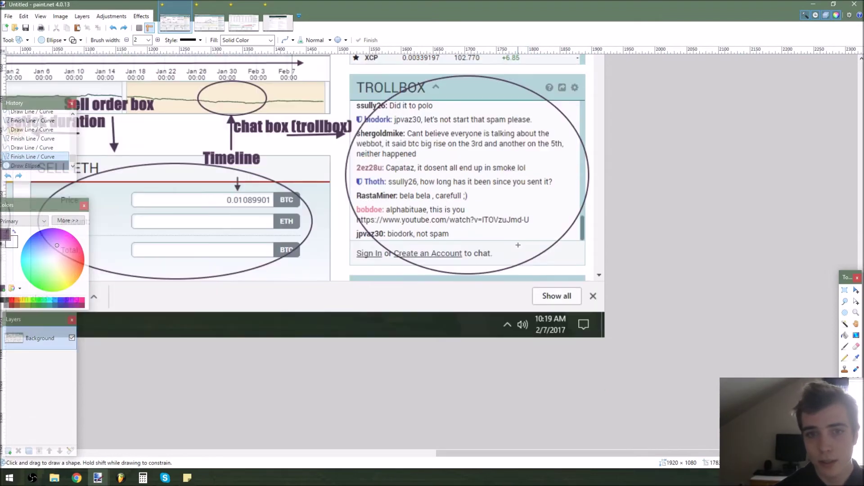
{"action": "scroll", "coordinate": [517, 248], "scroll_direction": "up", "scroll_amount": 4}
{"action": "scroll", "coordinate": [324, 128], "scroll_direction": "down", "scroll_amount": 2}
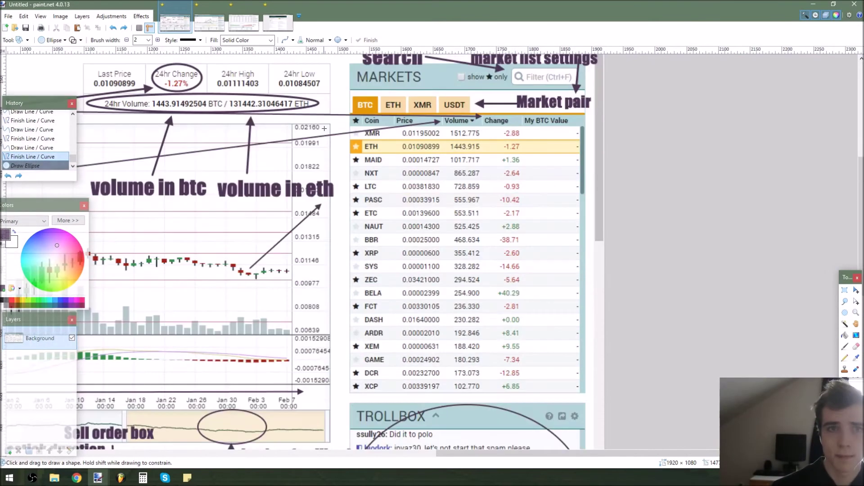
{"action": "scroll", "coordinate": [324, 128], "scroll_direction": "down", "scroll_amount": 2, "text": "ctrl"}
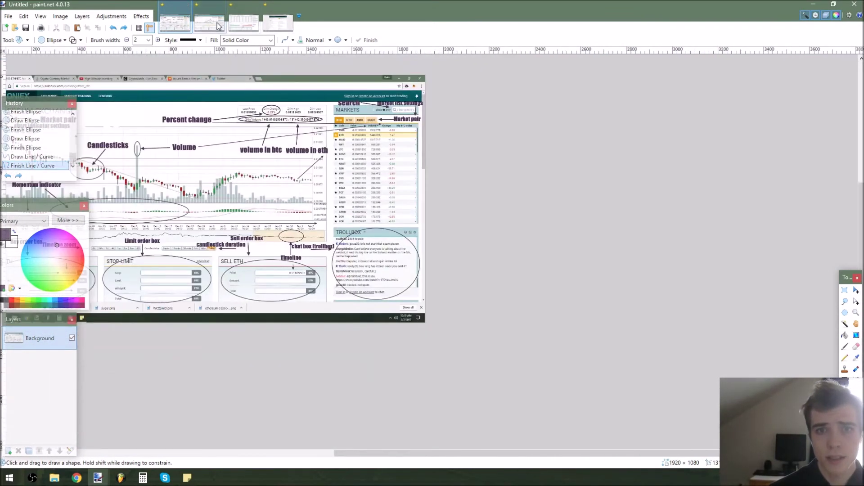
On the ETC screenshot, try an ellipse and a short line beside the ETC/ETH label, undoing both
{"action": "left_click", "coordinate": [217, 22]}
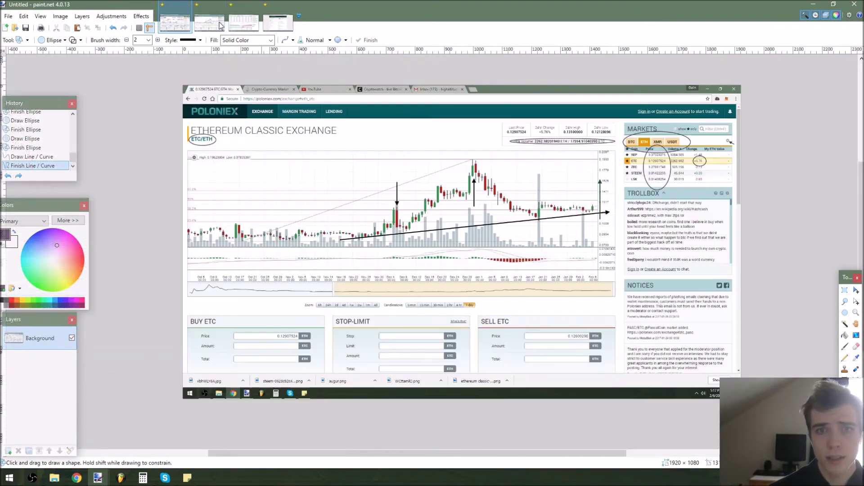
{"action": "scroll", "coordinate": [303, 209], "scroll_direction": "up", "scroll_amount": 2, "text": "ctrl"}
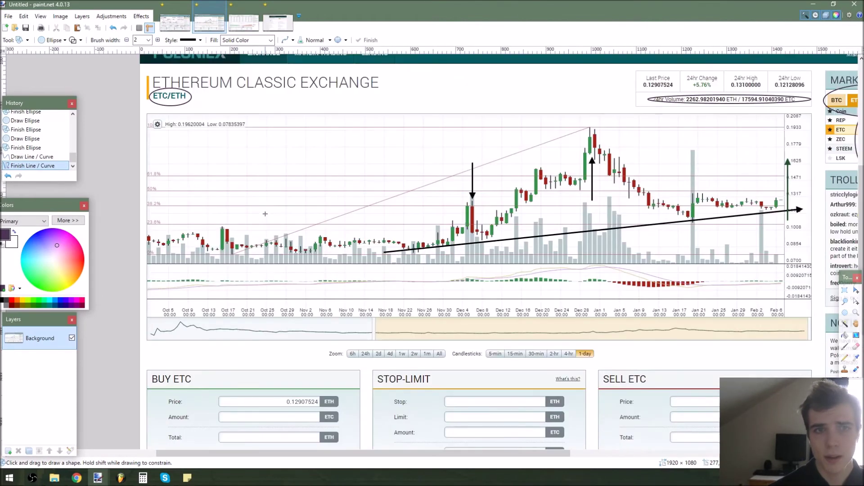
{"action": "scroll", "coordinate": [157, 88], "scroll_direction": "up", "scroll_amount": 2, "text": "ctrl"}
{"action": "left_click_drag", "start_coordinate": [251, 109], "coordinate": [200, 105]}
{"action": "key", "text": "ctrl+z"}
{"action": "key", "text": "o"}
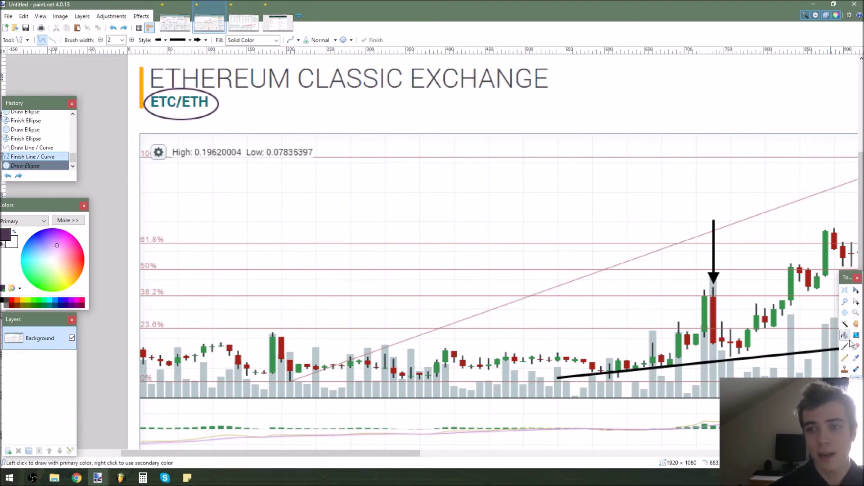
{"action": "left_click_drag", "start_coordinate": [247, 110], "coordinate": [217, 103]}
{"action": "key", "text": "ctrl+z"}
{"action": "scroll", "coordinate": [392, 123], "scroll_direction": "down", "scroll_amount": 3, "text": "ctrl"}
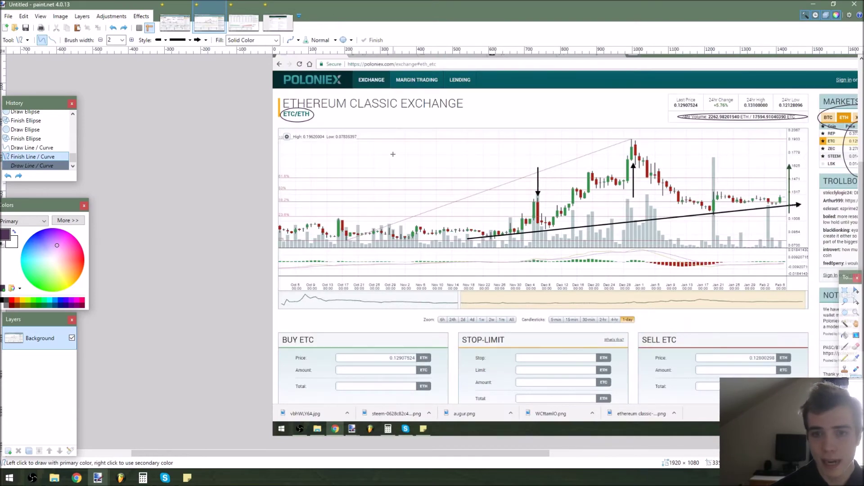
{"action": "scroll", "coordinate": [441, 202], "scroll_direction": "down", "scroll_amount": 1, "text": "ctrl"}
{"action": "scroll", "coordinate": [721, 85], "scroll_direction": "up", "scroll_amount": 5, "text": "ctrl"}
{"action": "scroll", "coordinate": [520, 203], "scroll_direction": "up", "scroll_amount": 4, "text": "ctrl"}
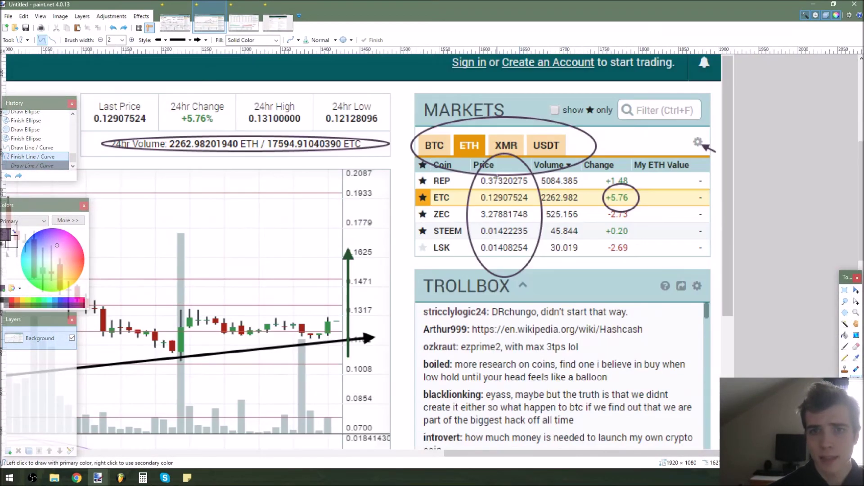
Try arrows at the ETC price and volume, cancel them, then zoom out and back in
{"action": "mouse_move", "coordinate": [538, 257]}
{"action": "left_mouse_down"}
{"action": "mouse_move", "coordinate": [500, 189]}
{"action": "mouse_move", "coordinate": [497, 207]}
{"action": "mouse_move", "coordinate": [487, 202]}
{"action": "mouse_move", "coordinate": [482, 178]}
{"action": "mouse_move", "coordinate": [496, 195]}
{"action": "left_mouse_up"}
{"action": "key", "text": "ctrl+z"}
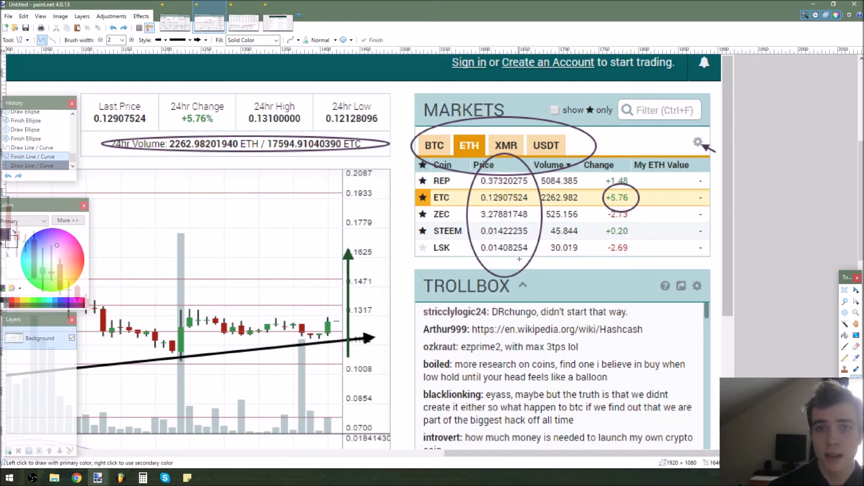
{"action": "mouse_move", "coordinate": [602, 278]}
{"action": "left_mouse_down"}
{"action": "mouse_move", "coordinate": [580, 250]}
{"action": "mouse_move", "coordinate": [558, 194]}
{"action": "mouse_move", "coordinate": [542, 198]}
{"action": "mouse_move", "coordinate": [574, 203]}
{"action": "mouse_move", "coordinate": [546, 202]}
{"action": "left_mouse_up"}
{"action": "key", "text": "Escape"}
{"action": "key", "text": "ctrl+minus"}
{"action": "key", "text": "ctrl+minus"}
{"action": "key", "text": "ctrl+minus"}
{"action": "key", "text": "ctrl+minus"}
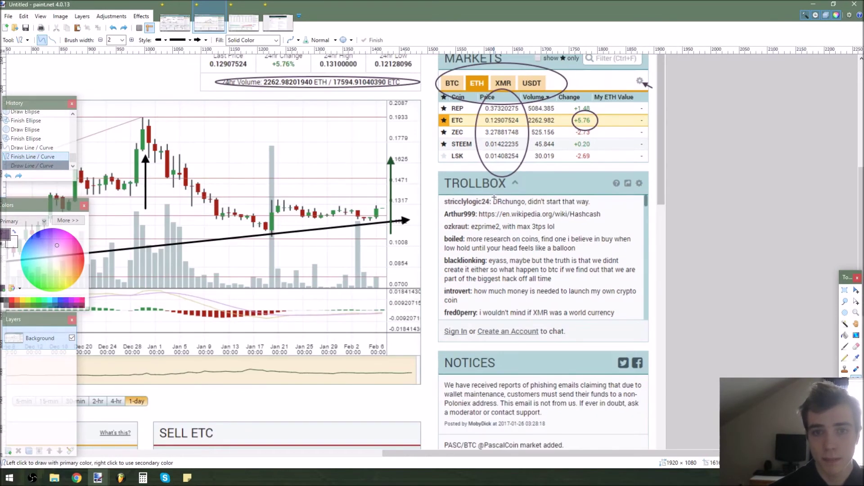
{"action": "scroll", "coordinate": [199, 206], "scroll_direction": "up", "scroll_amount": 2}
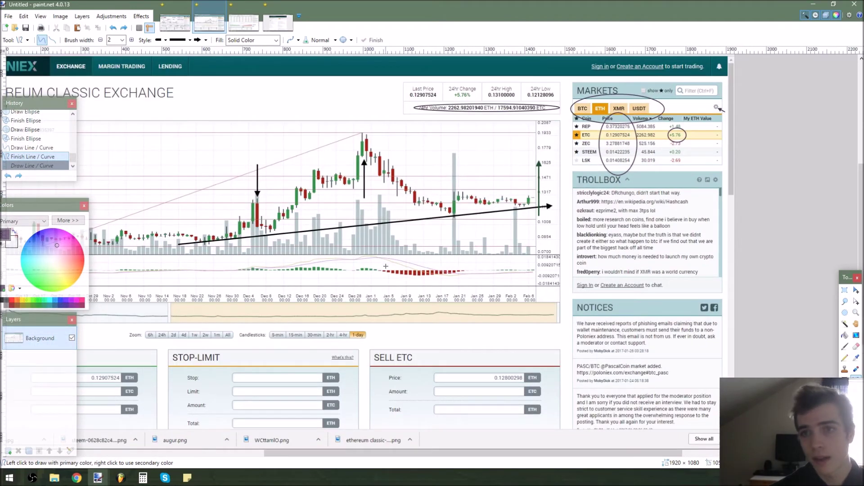
{"action": "key", "text": "ctrl+minus"}
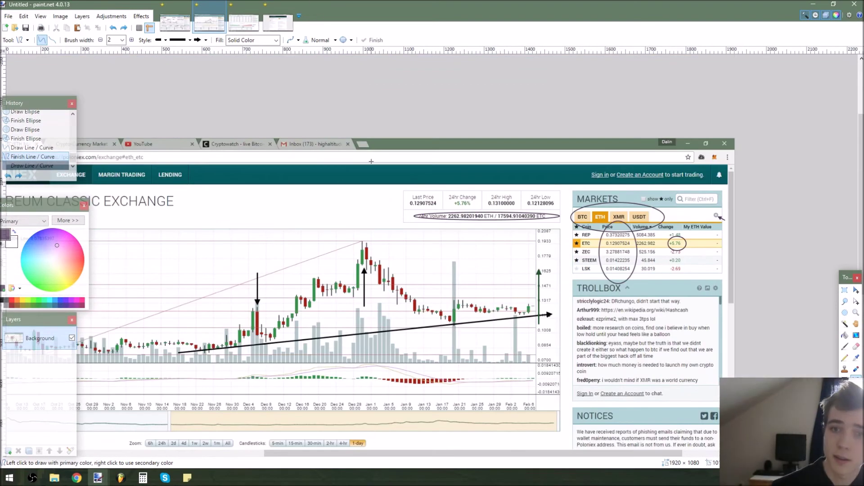
{"action": "key", "text": "ctrl+plus"}
{"action": "scroll", "coordinate": [502, 181], "scroll_direction": "down", "scroll_amount": 2}
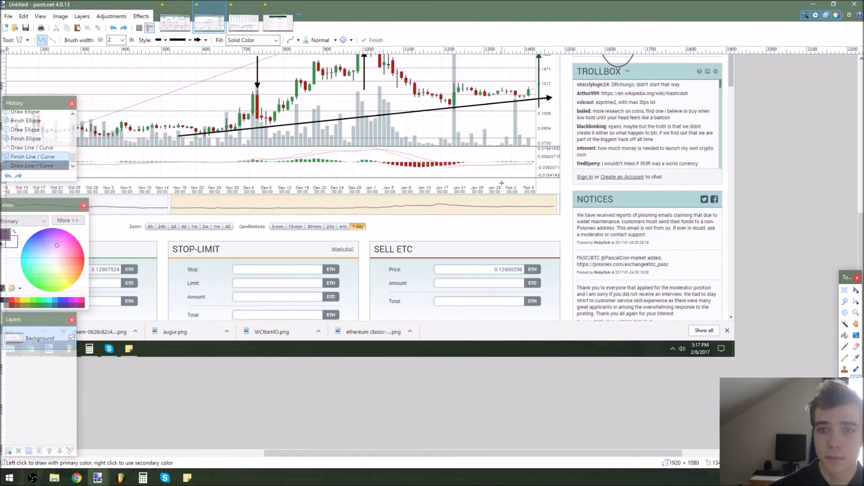
Check the first screenshot, then draw a short arrow over the Notices header on the ETC chart
{"action": "key", "text": "ctrl+shift+Tab"}
{"action": "key", "text": "ctrl+minus"}
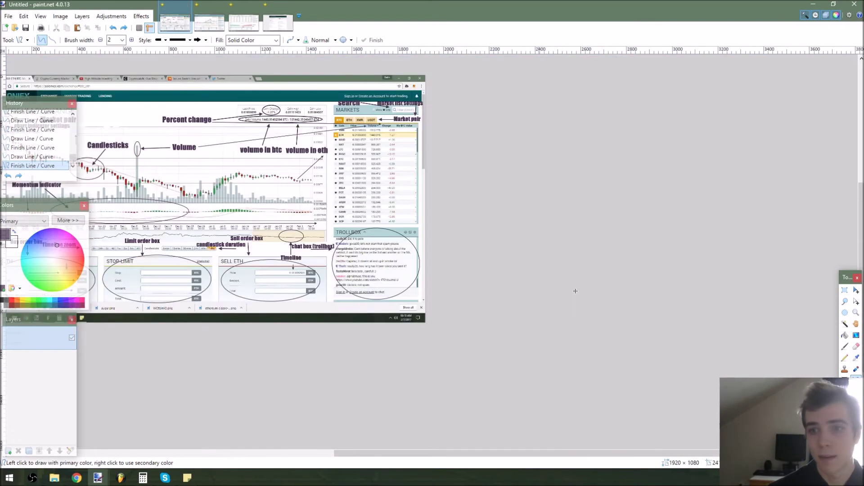
{"action": "key", "text": "ctrl+plus"}
{"action": "key", "text": "ctrl+plus"}
{"action": "left_click", "coordinate": [209, 23]}
{"action": "mouse_move", "coordinate": [531, 272]}
{"action": "left_mouse_down"}
{"action": "mouse_move", "coordinate": [585, 279]}
{"action": "mouse_move", "coordinate": [590, 373]}
{"action": "mouse_move", "coordinate": [567, 261]}
{"action": "mouse_move", "coordinate": [565, 290]}
{"action": "left_mouse_up"}
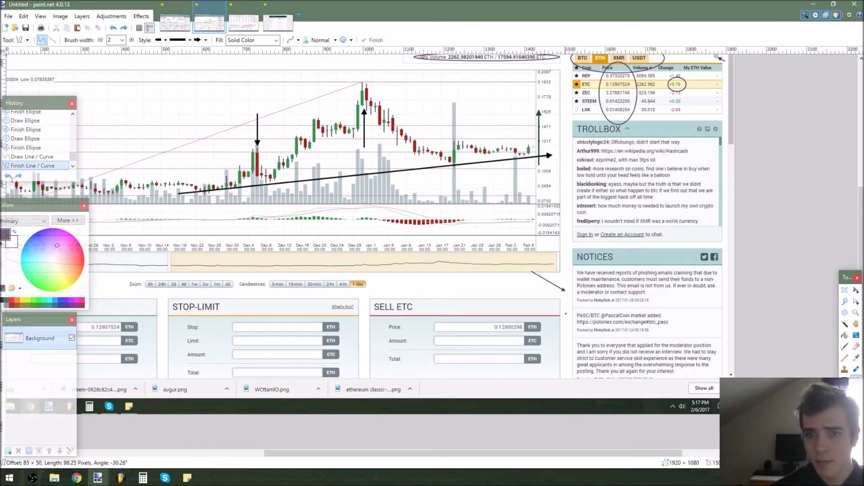
{"action": "key", "text": "ctrl+z"}
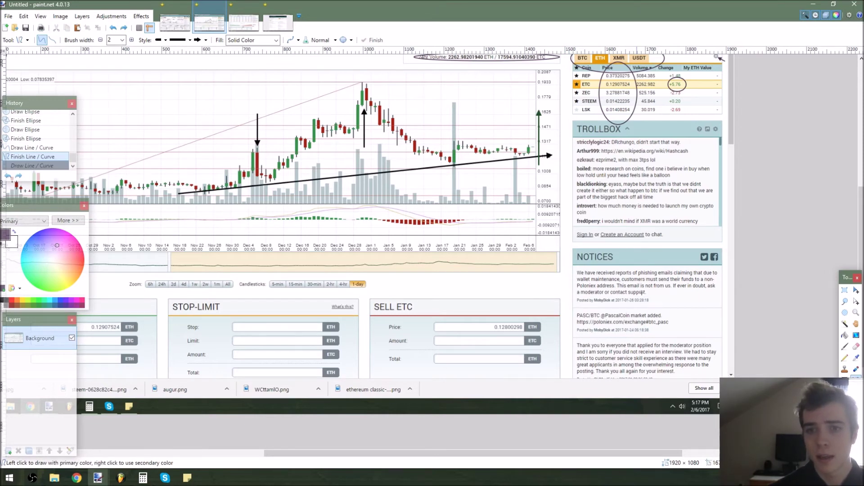
{"action": "left_click_drag", "start_coordinate": [690, 245], "coordinate": [713, 253]}
{"action": "scroll", "coordinate": [500, 252], "scroll_direction": "down", "scroll_amount": 3}
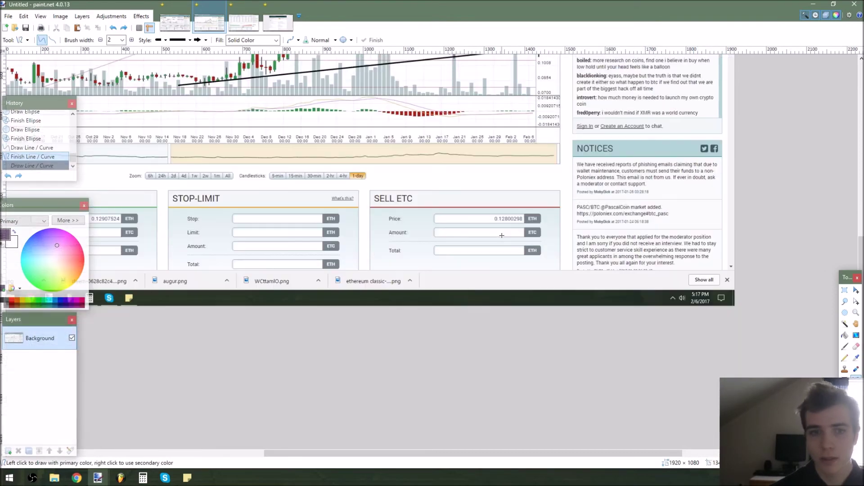
{"action": "scroll", "coordinate": [500, 265], "scroll_direction": "down", "scroll_amount": 3}
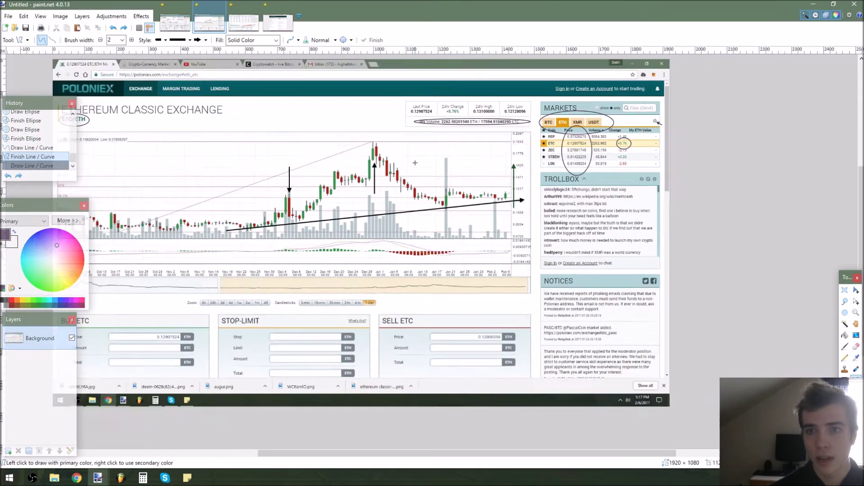
{"action": "scroll", "coordinate": [437, 187], "scroll_direction": "up", "scroll_amount": 3}
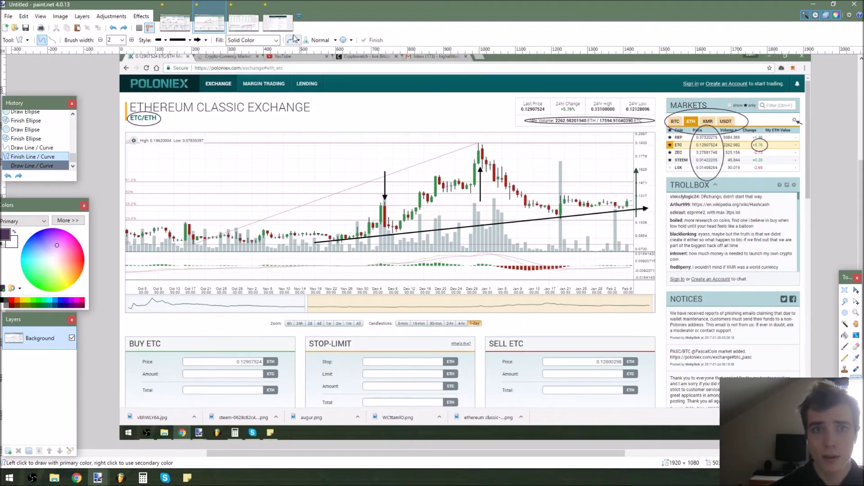
Glance over the market-depth screenshot, then bring the Poloniex page in Chrome to the front
{"action": "left_click", "coordinate": [255, 21]}
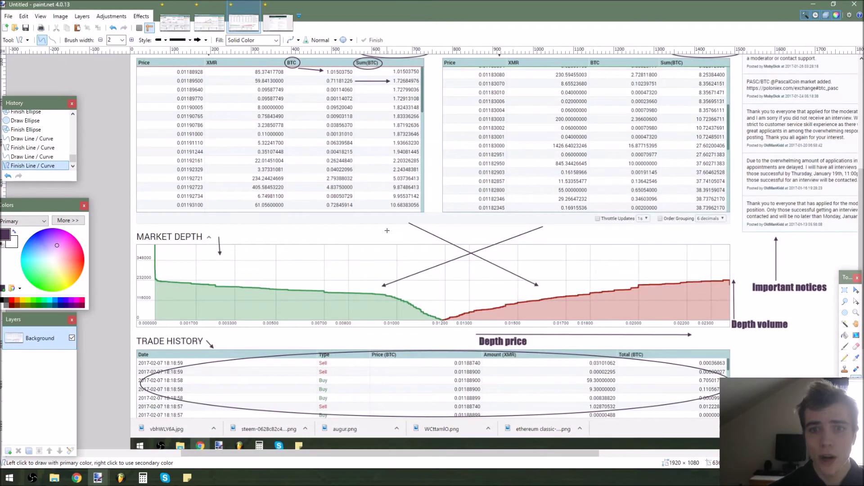
{"action": "scroll", "coordinate": [398, 226], "scroll_direction": "up", "scroll_amount": 5}
{"action": "scroll", "coordinate": [398, 226], "scroll_direction": "down", "scroll_amount": 6}
{"action": "scroll", "coordinate": [398, 226], "scroll_direction": "down", "scroll_amount": 2}
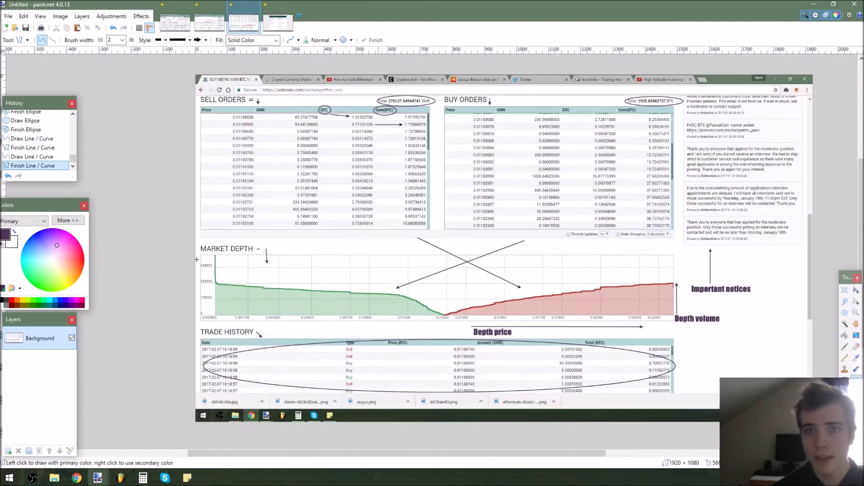
{"action": "left_click", "coordinate": [77, 478]}
{"action": "scroll", "coordinate": [72, 446], "scroll_direction": "down", "scroll_amount": 7}
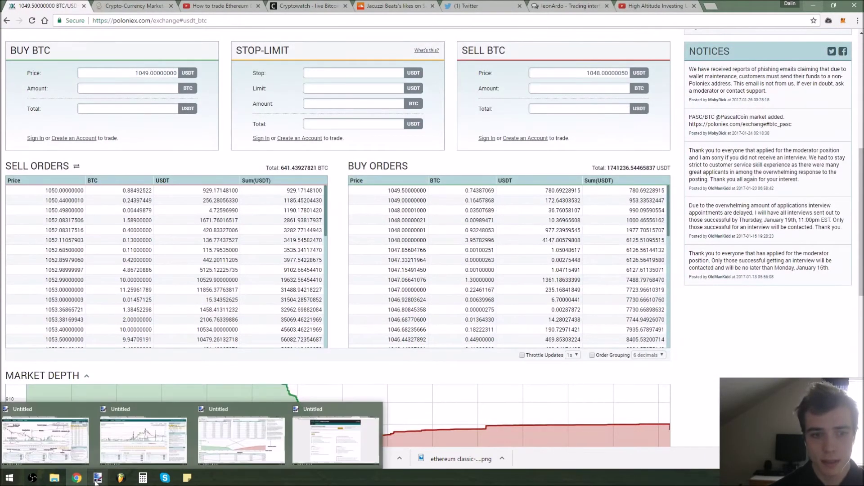
Scroll through Poloniex's BTC/USDT Market Depth and Trade History, then reopen the first Paint.NET image
{"action": "mouse_move", "coordinate": [34, 482]}
{"action": "scroll", "coordinate": [509, 270], "scroll_direction": "down", "scroll_amount": 3}
{"action": "scroll", "coordinate": [813, 296], "scroll_direction": "down", "scroll_amount": 3}
{"action": "scroll", "coordinate": [813, 296], "scroll_direction": "down", "scroll_amount": 6}
{"action": "scroll", "coordinate": [483, 243], "scroll_direction": "up", "scroll_amount": 11}
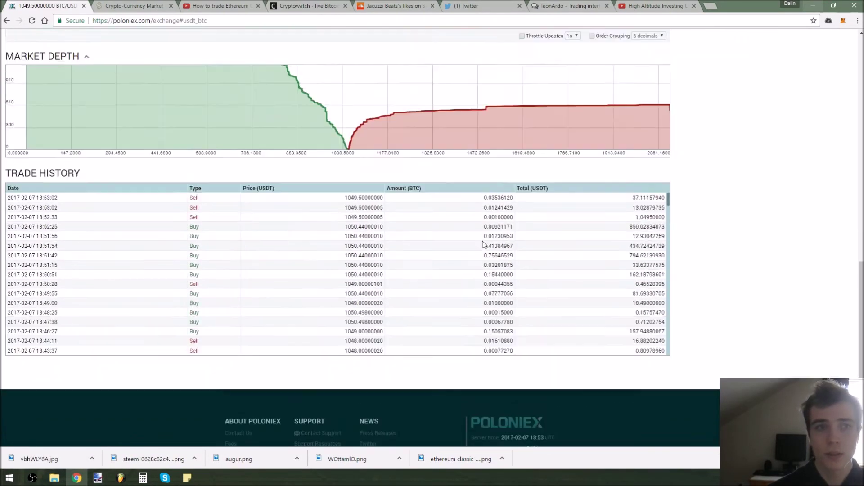
{"action": "scroll", "coordinate": [718, 271], "scroll_direction": "down", "scroll_amount": 10}
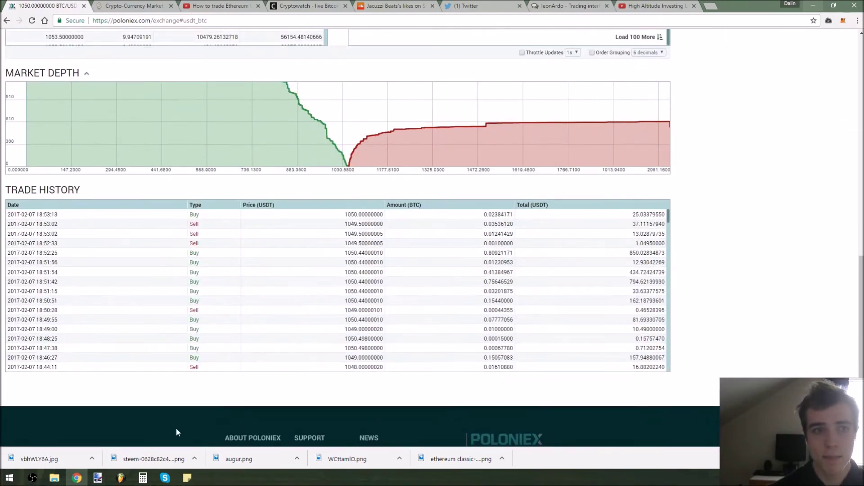
{"action": "mouse_move", "coordinate": [98, 480]}
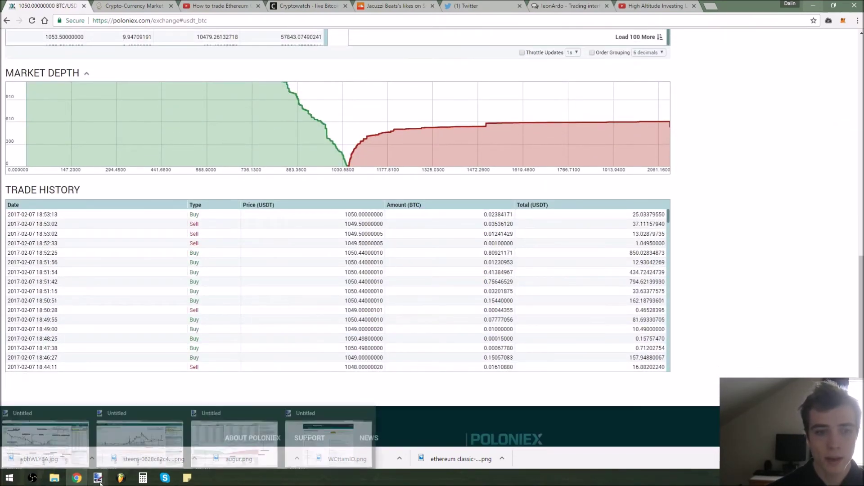
{"action": "left_click", "coordinate": [66, 452]}
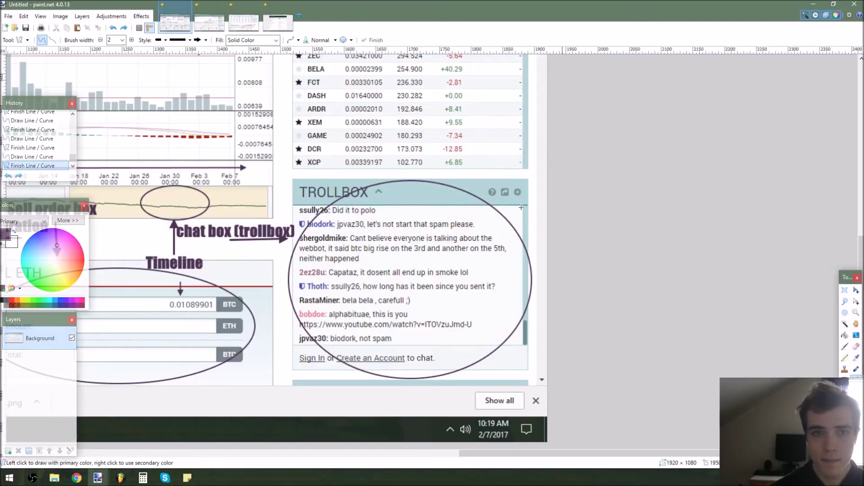
On the market-depth screenshot, draw and commit a large ellipse around the Sell Orders table
{"action": "left_click", "coordinate": [246, 25]}
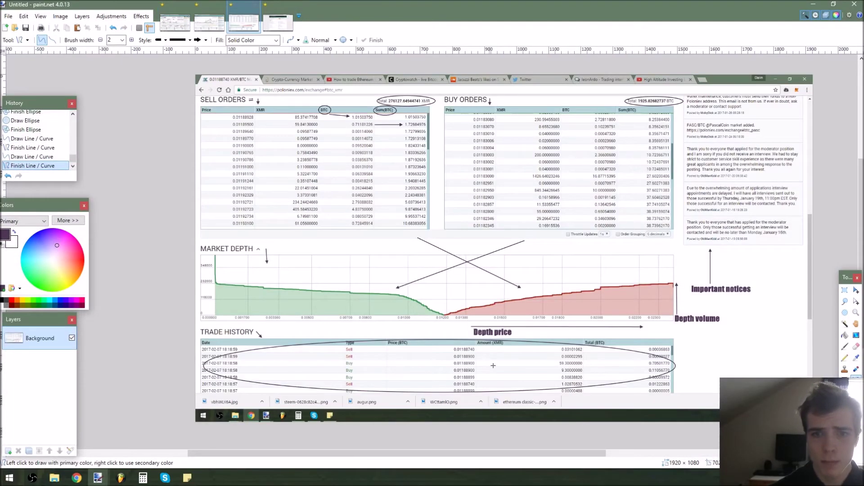
{"action": "scroll", "coordinate": [386, 234], "scroll_direction": "up", "scroll_amount": 3}
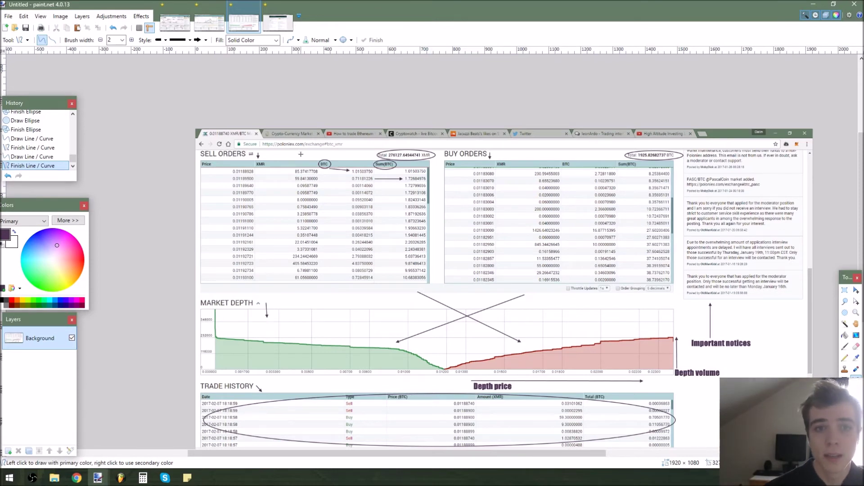
{"action": "key", "text": "o"}
{"action": "mouse_move", "coordinate": [203, 176]}
{"action": "left_mouse_down"}
{"action": "mouse_move", "coordinate": [365, 282]}
{"action": "mouse_move", "coordinate": [426, 280]}
{"action": "mouse_move", "coordinate": [416, 271]}
{"action": "left_mouse_up"}
{"action": "key", "text": "Return"}
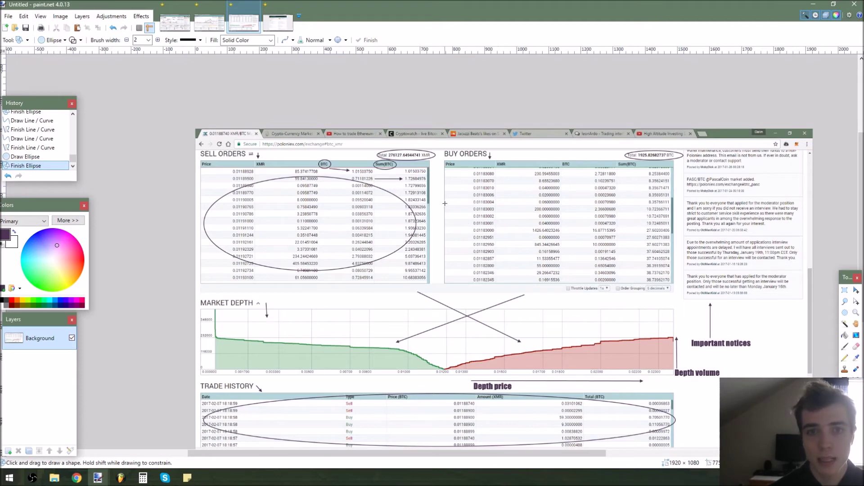
Undo the sell-orders ellipse, then try circling the BTC value 1.01503750 and undo it
{"action": "key", "text": "ctrl+z"}
{"action": "key", "text": "ctrl+z"}
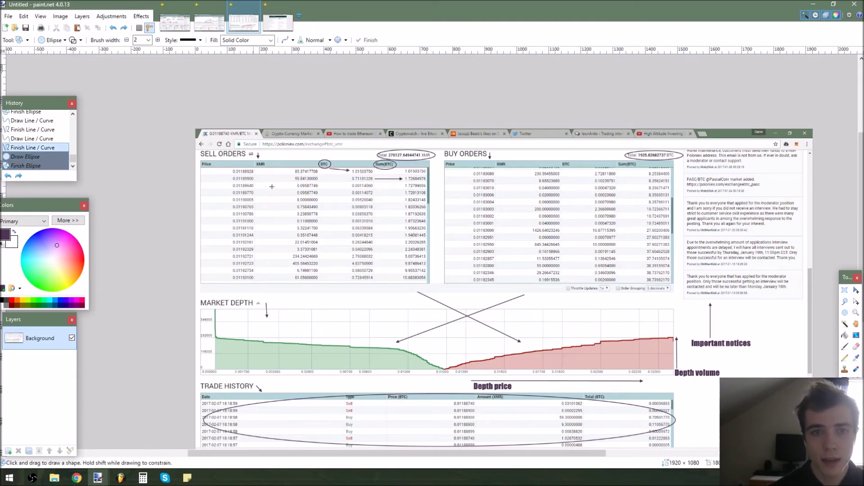
{"action": "scroll", "coordinate": [272, 186], "scroll_direction": "up", "scroll_amount": 1}
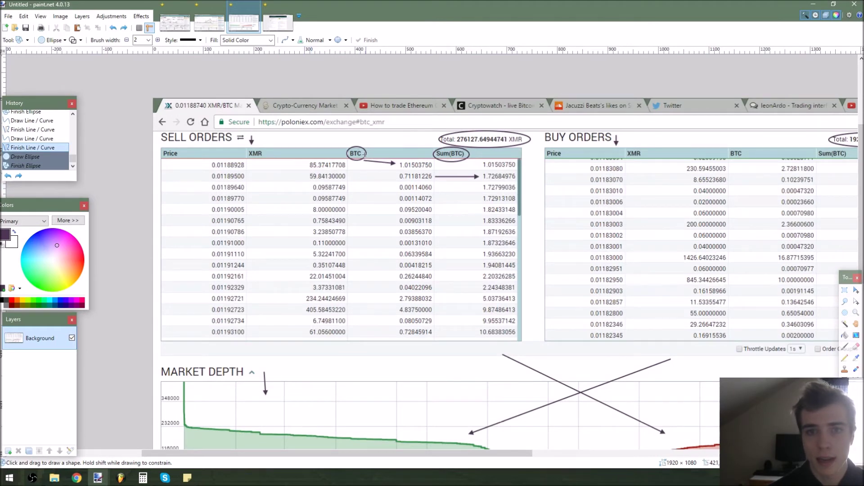
{"action": "left_click_drag", "start_coordinate": [394, 158], "coordinate": [437, 171]}
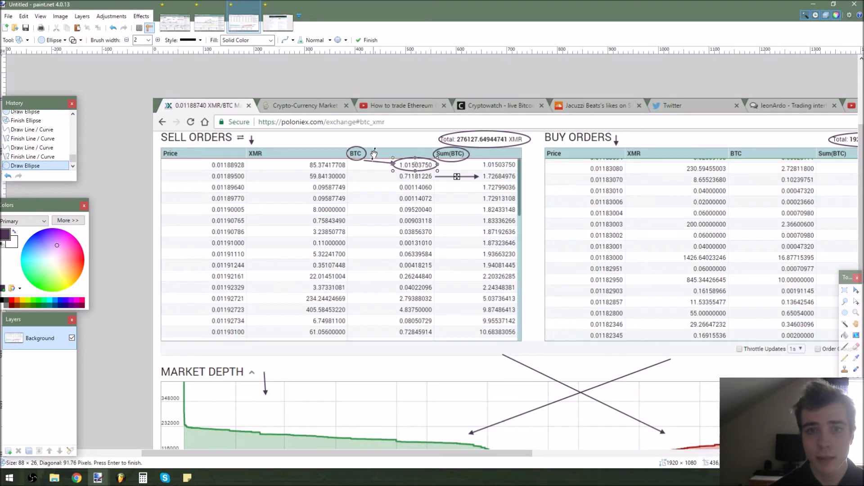
{"action": "key", "text": "ctrl+z"}
{"action": "left_click_drag", "start_coordinate": [395, 160], "coordinate": [439, 173]}
{"action": "left_click", "coordinate": [404, 138]}
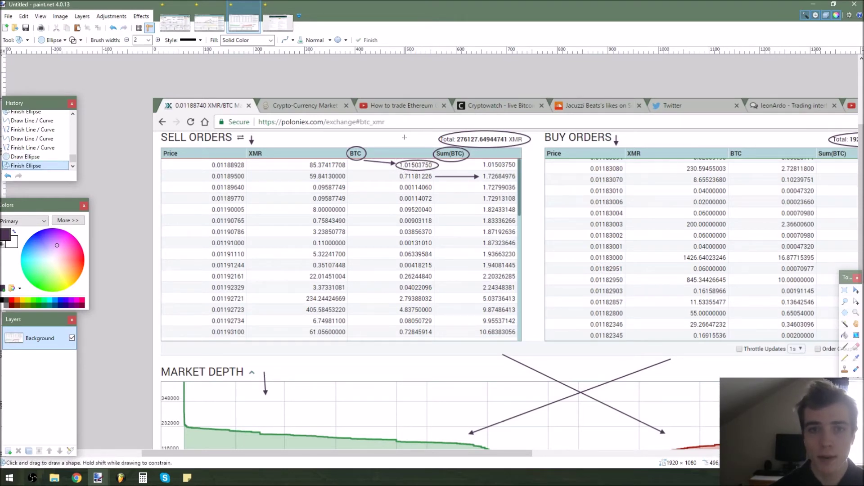
{"action": "key", "text": "ctrl+z"}
{"action": "key", "text": "ctrl+z"}
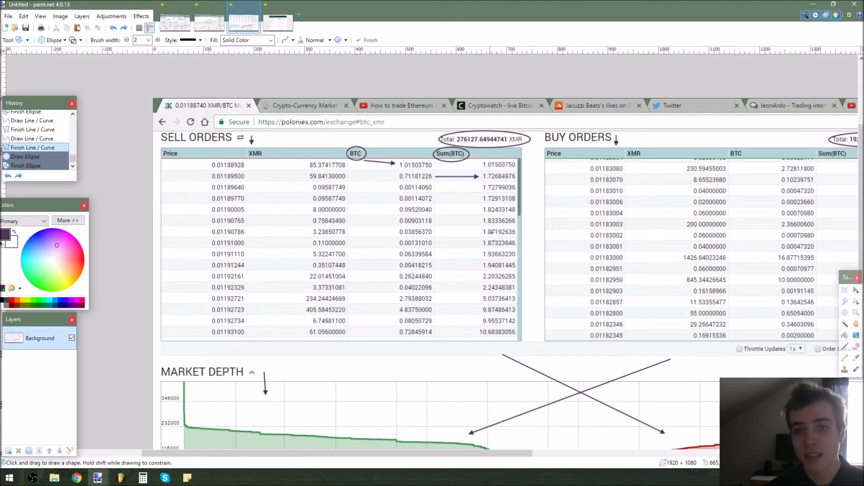
Trial-circle values 1.72684976, 0.71181226, 2.79388032 and 0.26244840, undoing each ellipse
{"action": "left_click_drag", "start_coordinate": [479, 170], "coordinate": [524, 182]}
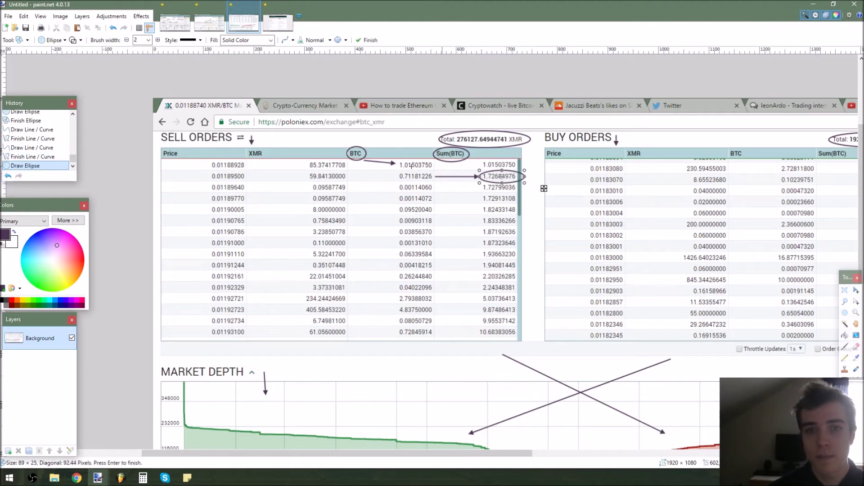
{"action": "left_click_drag", "start_coordinate": [391, 171], "coordinate": [435, 182]}
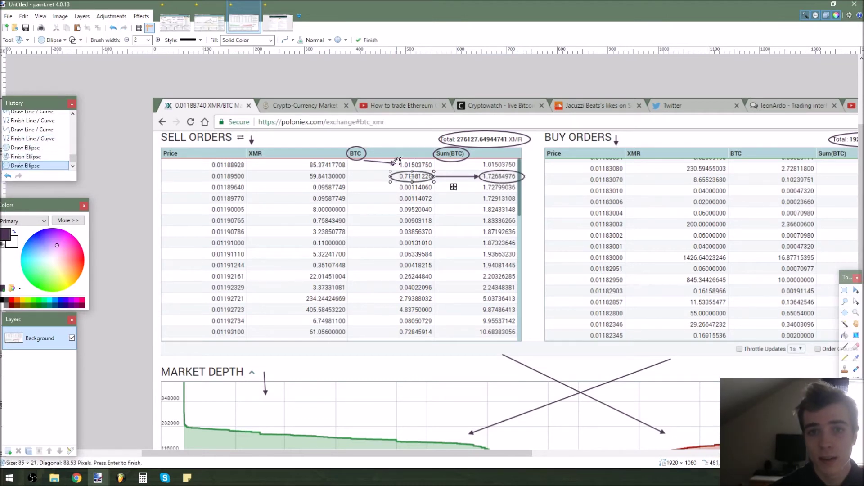
{"action": "key", "text": "ctrl+z"}
{"action": "key", "text": "ctrl+z"}
{"action": "key", "text": "ctrl+z"}
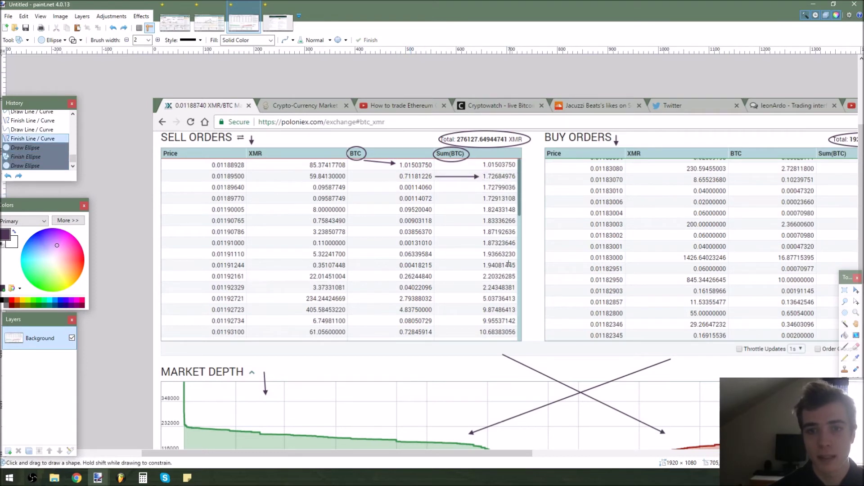
{"action": "left_click_drag", "start_coordinate": [386, 297], "coordinate": [445, 306]}
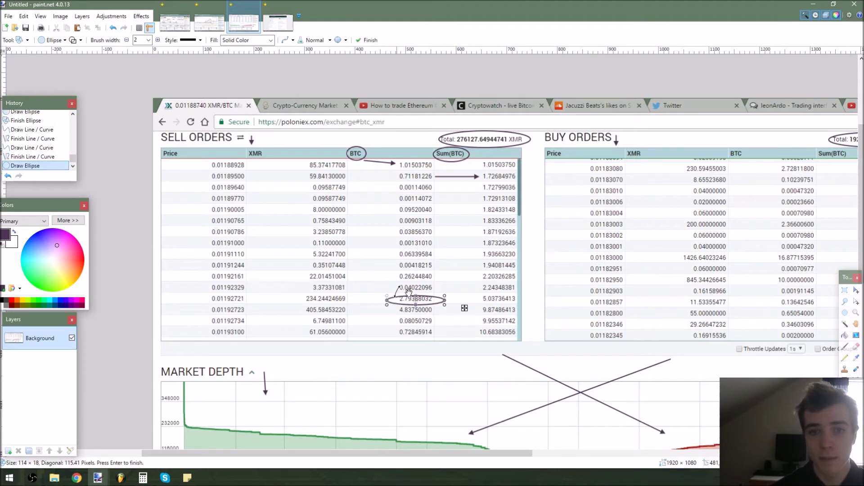
{"action": "key", "text": "ctrl+z"}
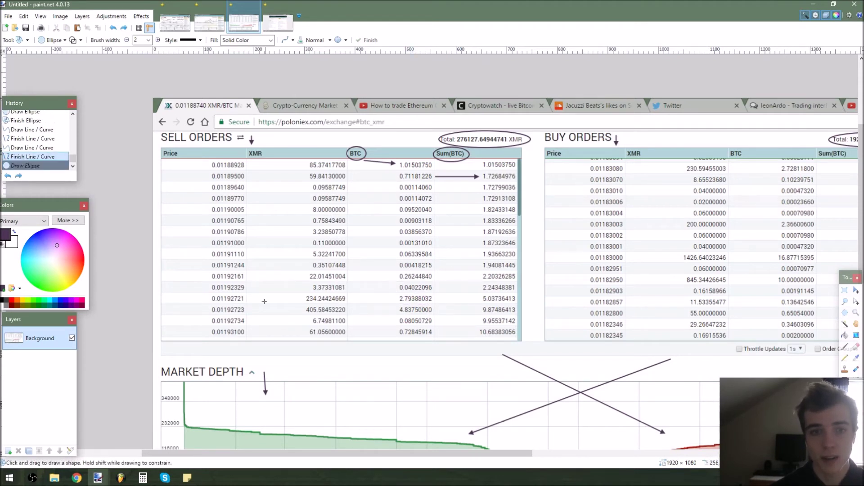
{"action": "left_click_drag", "start_coordinate": [386, 270], "coordinate": [440, 279]}
{"action": "key", "text": "ctrl+z"}
{"action": "left_click_drag", "start_coordinate": [377, 293], "coordinate": [449, 309]}
{"action": "key", "text": "ctrl+z"}
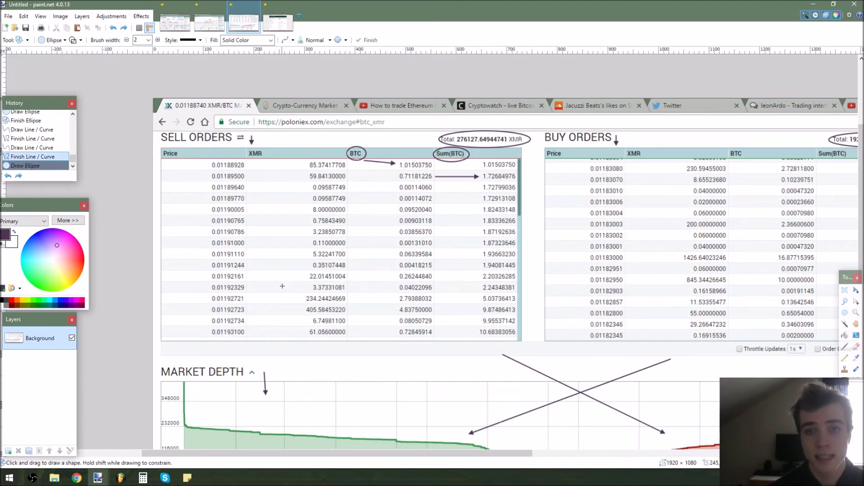
{"action": "scroll", "coordinate": [282, 287], "scroll_direction": "down", "scroll_amount": 4}
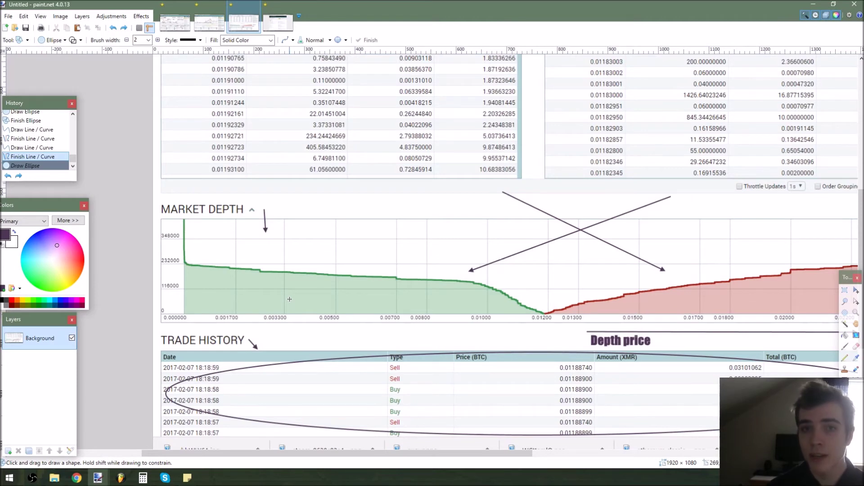
{"action": "scroll", "coordinate": [194, 112], "scroll_direction": "up", "scroll_amount": 3}
{"action": "scroll", "coordinate": [496, 225], "scroll_direction": "down", "scroll_amount": 2}
{"action": "scroll", "coordinate": [750, 192], "scroll_direction": "up", "scroll_amount": 3}
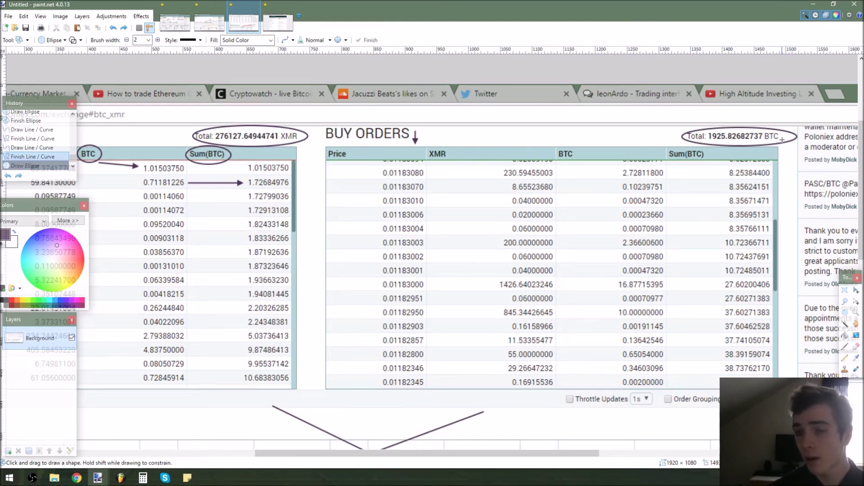
{"action": "left_click_drag", "start_coordinate": [698, 123], "coordinate": [784, 150]}
{"action": "key", "text": "ctrl+z"}
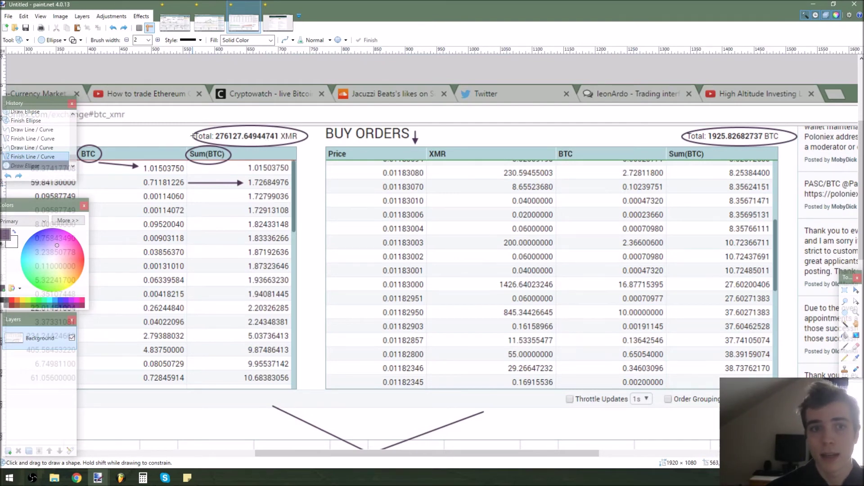
{"action": "left_click_drag", "start_coordinate": [309, 151], "coordinate": [184, 125]}
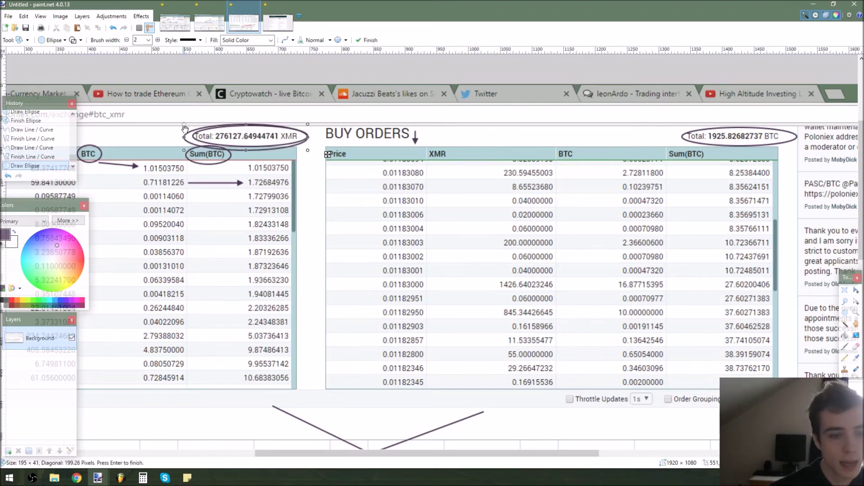
{"action": "key", "text": "ctrl+z"}
{"action": "scroll", "coordinate": [211, 130], "scroll_direction": "down", "scroll_amount": 3}
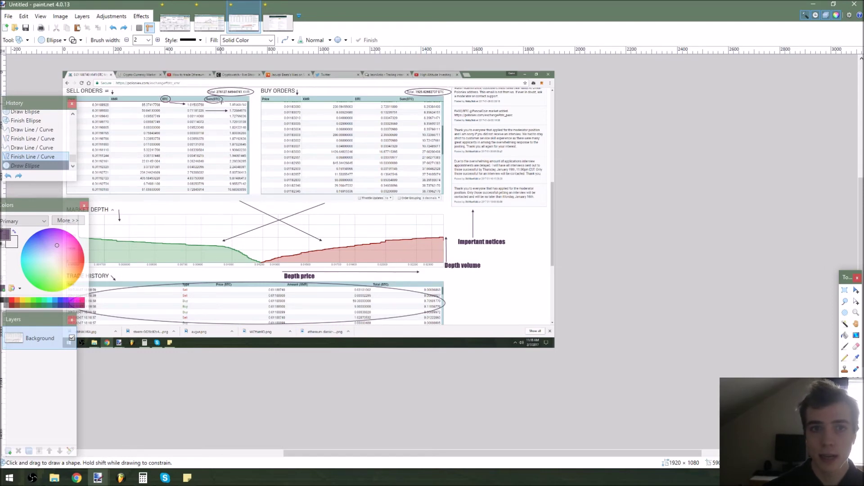
{"action": "scroll", "coordinate": [232, 134], "scroll_direction": "up", "scroll_amount": 3}
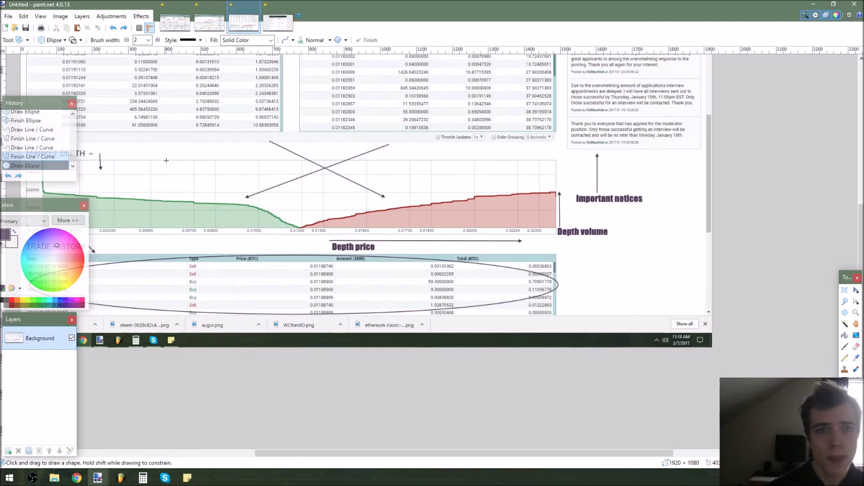
{"action": "scroll", "coordinate": [387, 161], "scroll_direction": "down", "scroll_amount": 3}
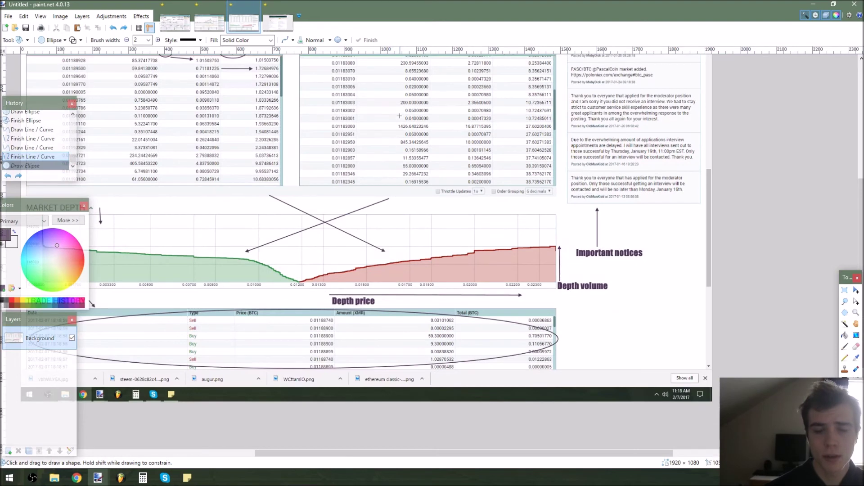
{"action": "scroll", "coordinate": [400, 116], "scroll_direction": "up", "scroll_amount": 2}
{"action": "scroll", "coordinate": [374, 213], "scroll_direction": "down", "scroll_amount": 3}
{"action": "scroll", "coordinate": [324, 211], "scroll_direction": "up", "scroll_amount": 1}
{"action": "scroll", "coordinate": [293, 210], "scroll_direction": "down", "scroll_amount": 1}
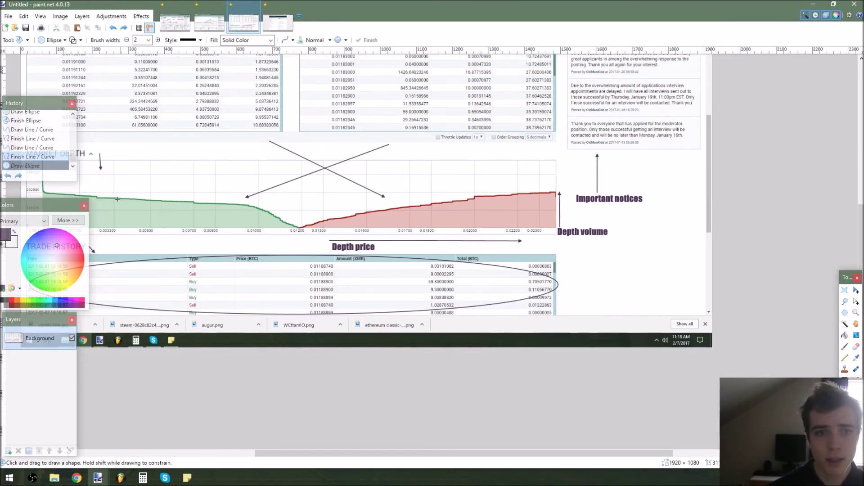
{"action": "left_click_drag", "start_coordinate": [60, 187], "coordinate": [277, 226]}
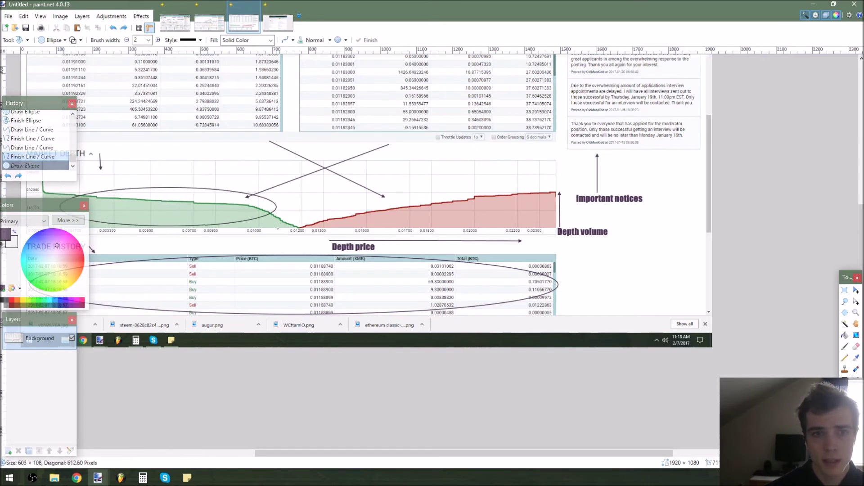
{"action": "key", "text": "ctrl+z"}
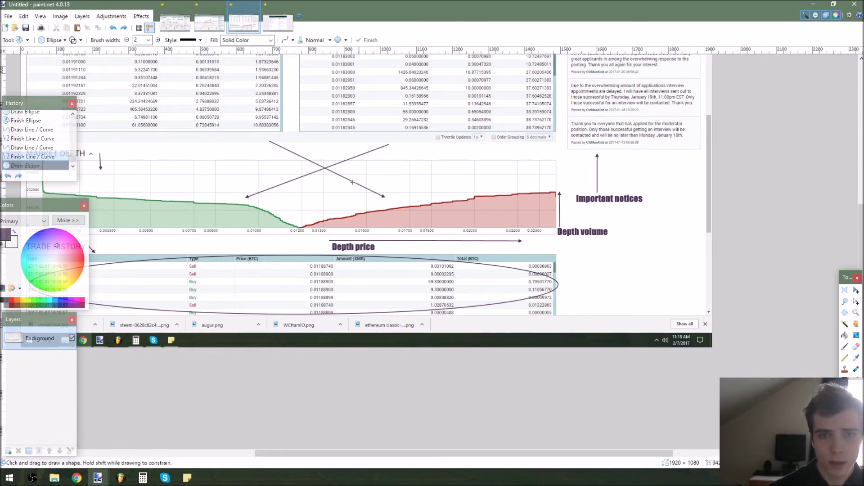
{"action": "left_click_drag", "start_coordinate": [315, 178], "coordinate": [558, 232]}
{"action": "key", "text": "ctrl+z"}
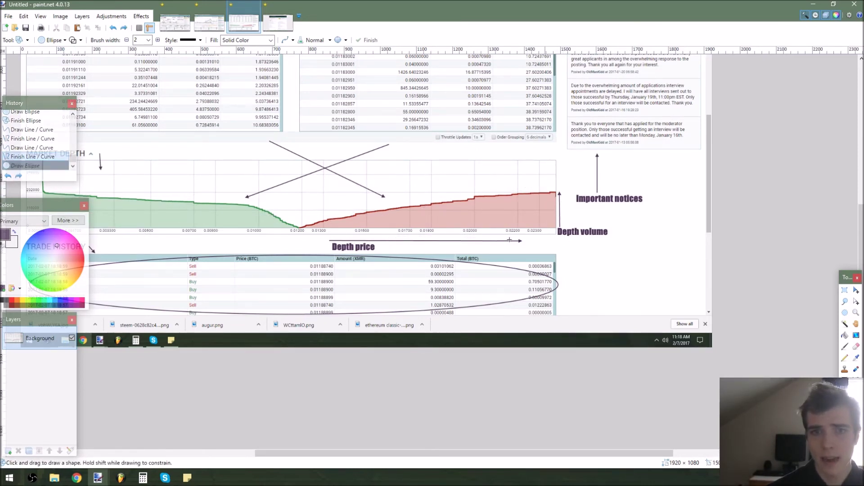
{"action": "scroll", "coordinate": [252, 220], "scroll_direction": "down", "scroll_amount": 1}
{"action": "scroll", "coordinate": [253, 220], "scroll_direction": "down", "scroll_amount": 1}
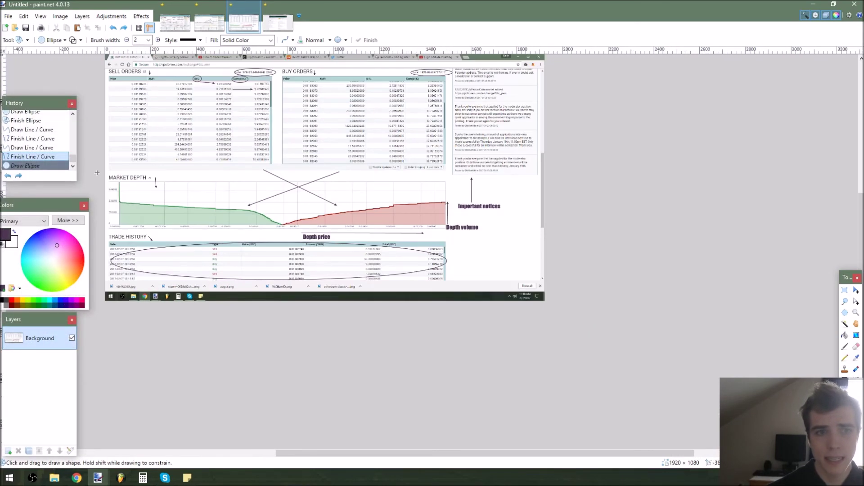
{"action": "scroll", "coordinate": [303, 231], "scroll_direction": "up", "scroll_amount": 2}
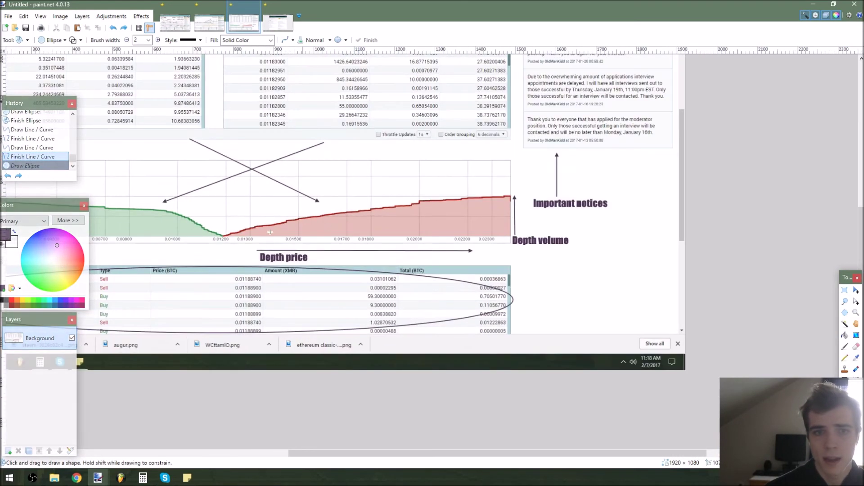
{"action": "scroll", "coordinate": [230, 269], "scroll_direction": "up", "scroll_amount": 3}
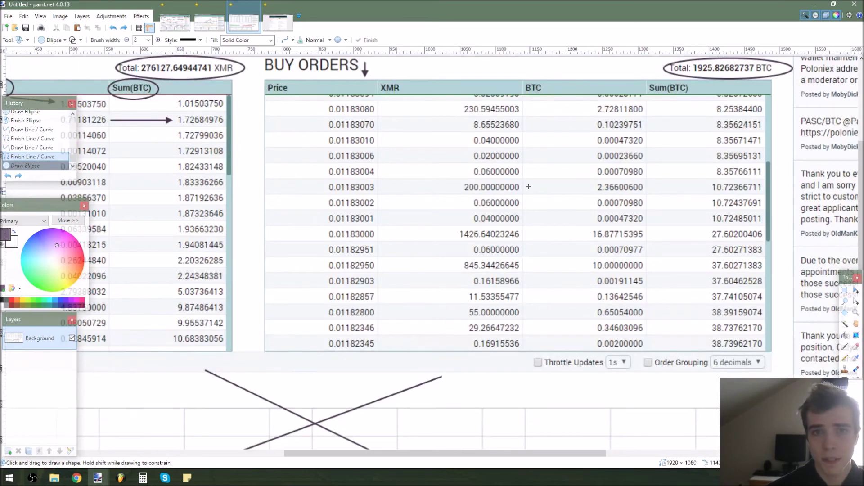
{"action": "scroll", "coordinate": [563, 189], "scroll_direction": "down", "scroll_amount": 4}
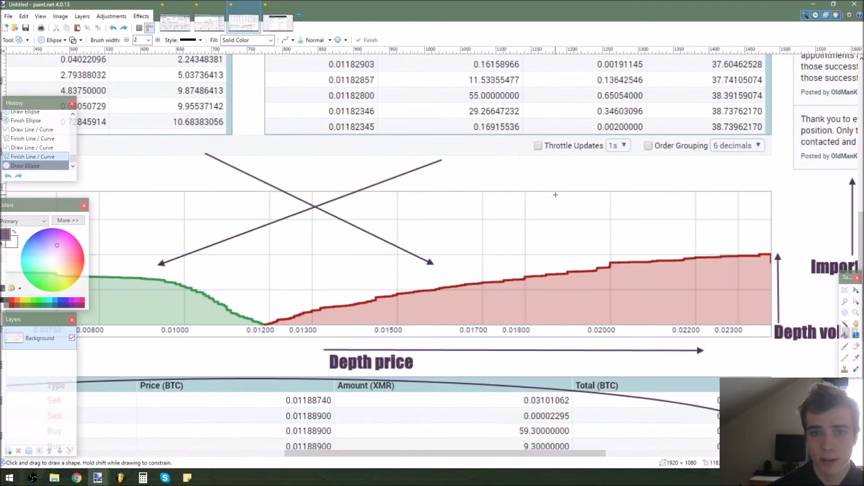
{"action": "scroll", "coordinate": [278, 229], "scroll_direction": "up", "scroll_amount": 3}
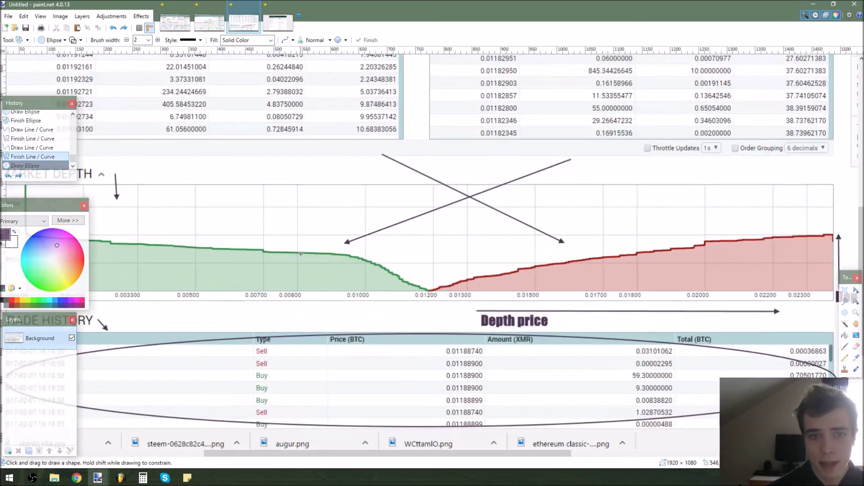
{"action": "scroll", "coordinate": [589, 272], "scroll_direction": "down", "scroll_amount": 3}
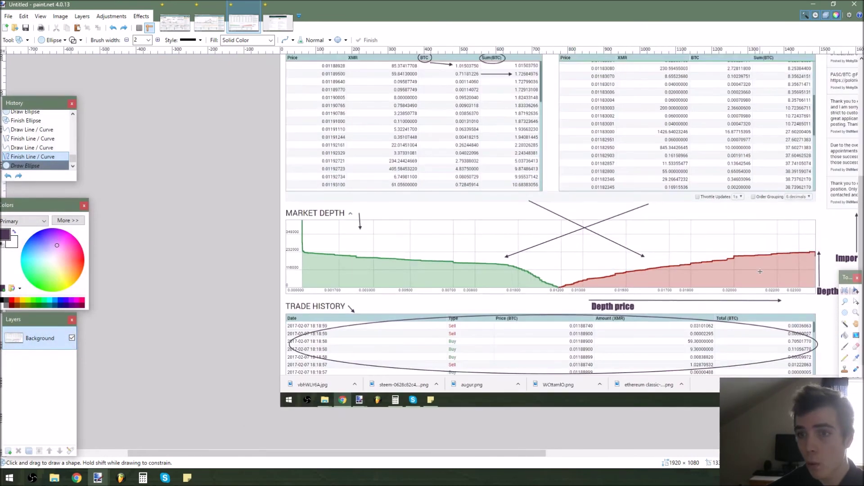
{"action": "scroll", "coordinate": [541, 268], "scroll_direction": "up", "scroll_amount": 2}
{"action": "scroll", "coordinate": [541, 267], "scroll_direction": "up", "scroll_amount": 3}
{"action": "left_click_drag", "start_coordinate": [503, 242], "coordinate": [565, 308]}
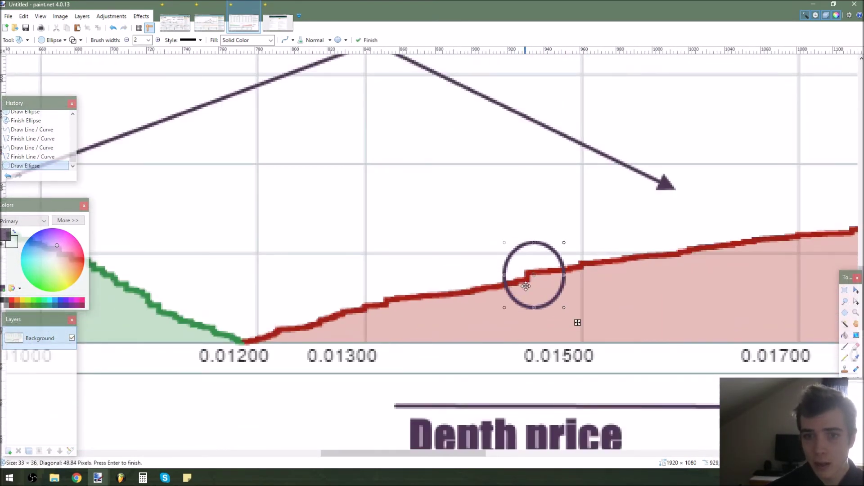
{"action": "scroll", "coordinate": [523, 276], "scroll_direction": "down", "scroll_amount": 4}
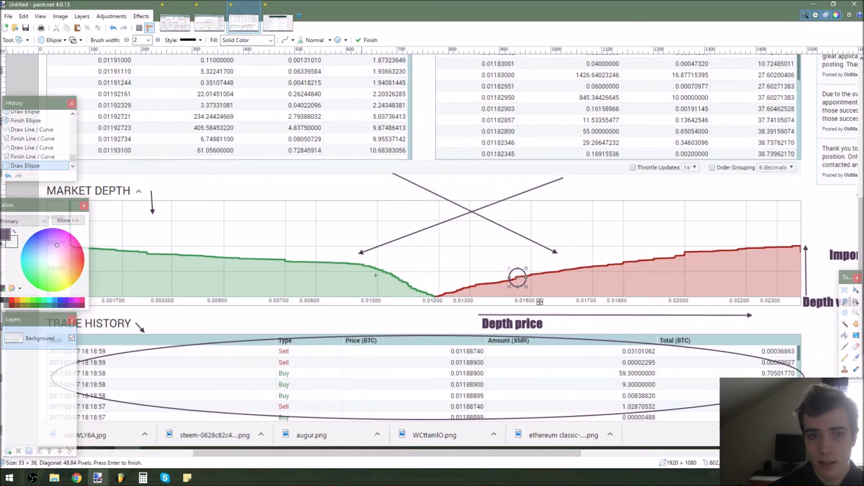
{"action": "key", "text": "ctrl+z"}
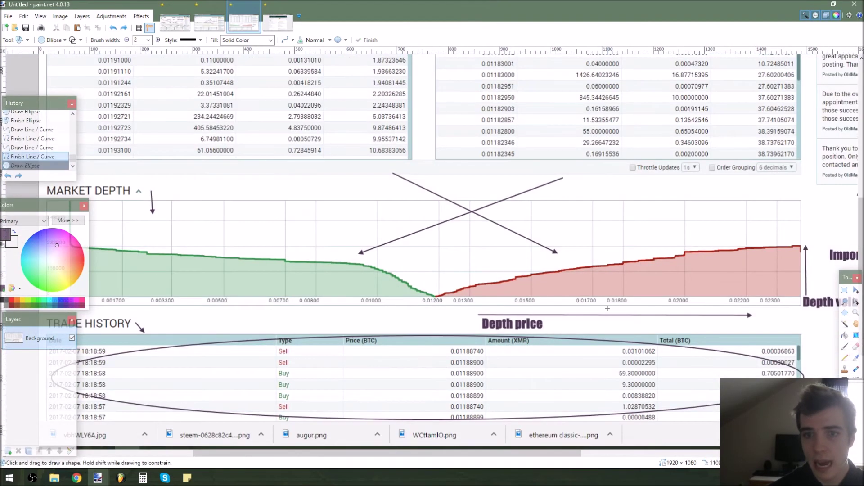
{"action": "left_click_drag", "start_coordinate": [673, 232], "coordinate": [703, 277]}
{"action": "key", "text": "ctrl+z"}
{"action": "scroll", "coordinate": [305, 218], "scroll_direction": "up", "scroll_amount": 3}
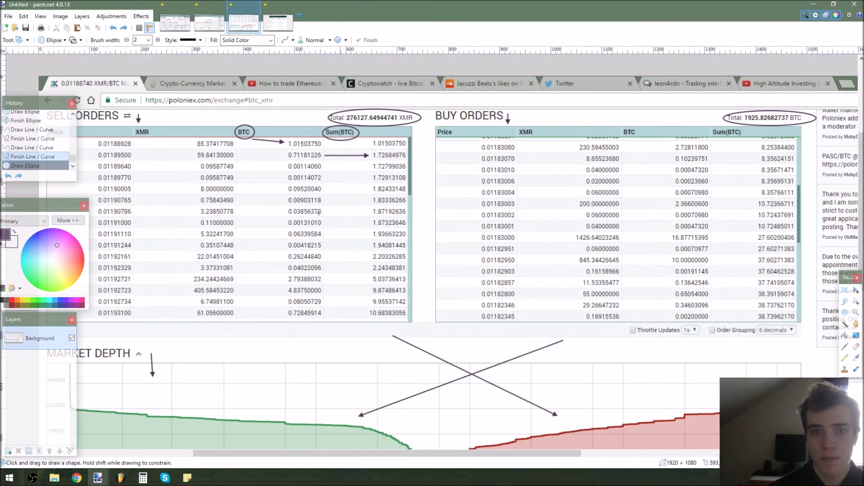
{"action": "left_click_drag", "start_coordinate": [265, 272], "coordinate": [339, 286]}
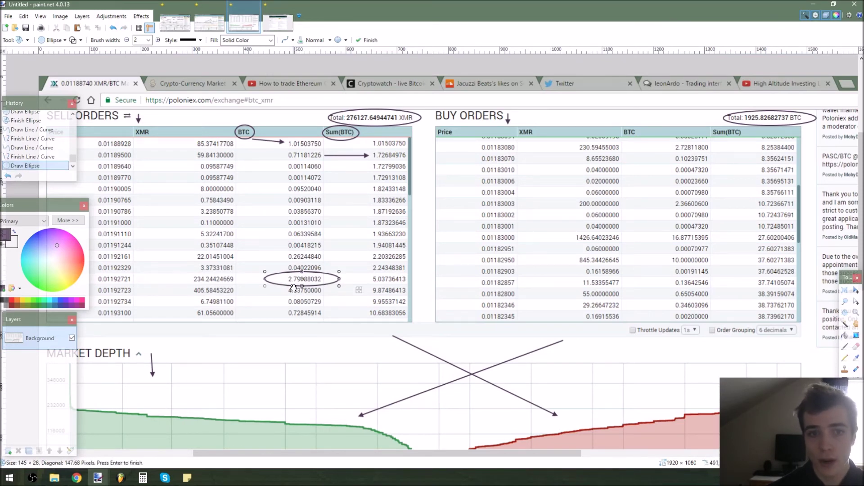
{"action": "key", "text": "ctrl+z"}
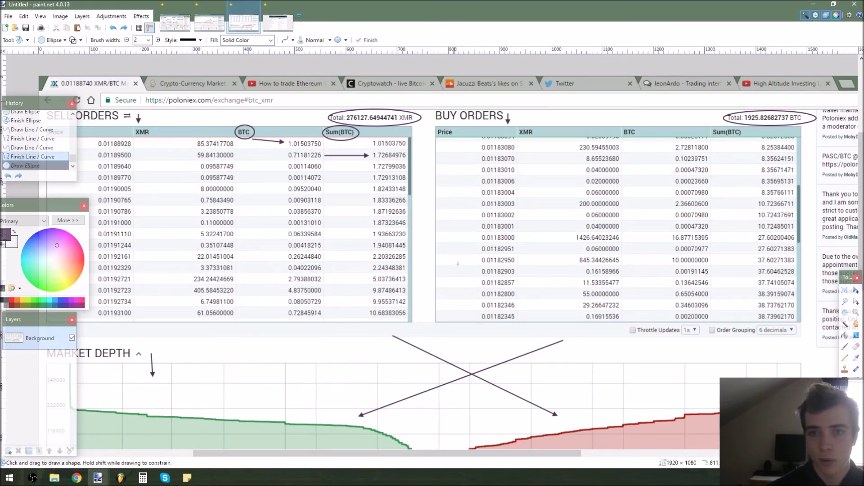
{"action": "scroll", "coordinate": [398, 255], "scroll_direction": "down", "scroll_amount": 3}
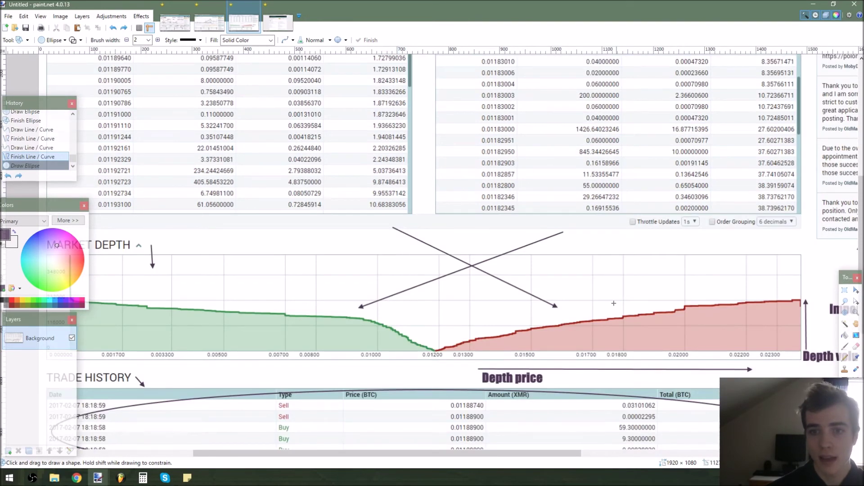
{"action": "scroll", "coordinate": [650, 322], "scroll_direction": "down", "scroll_amount": 4}
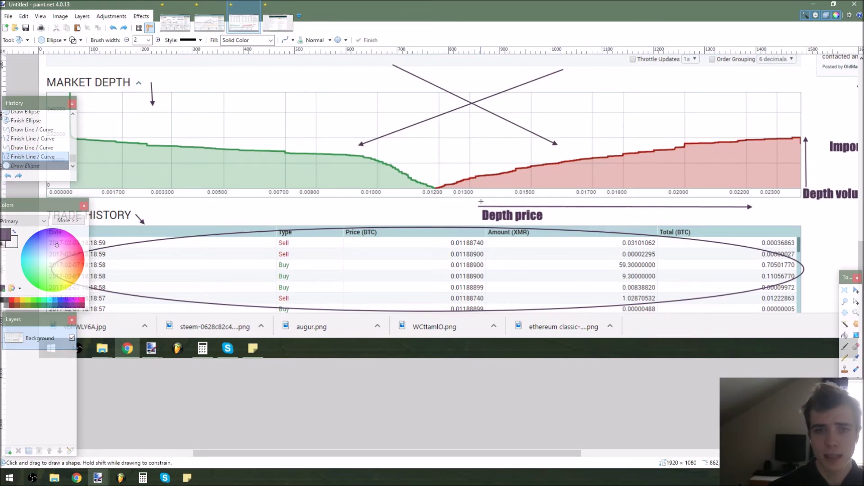
{"action": "scroll", "coordinate": [481, 202], "scroll_direction": "down", "scroll_amount": 3}
{"action": "scroll", "coordinate": [305, 205], "scroll_direction": "up", "scroll_amount": 2}
{"action": "left_click_drag", "start_coordinate": [277, 195], "coordinate": [362, 215]}
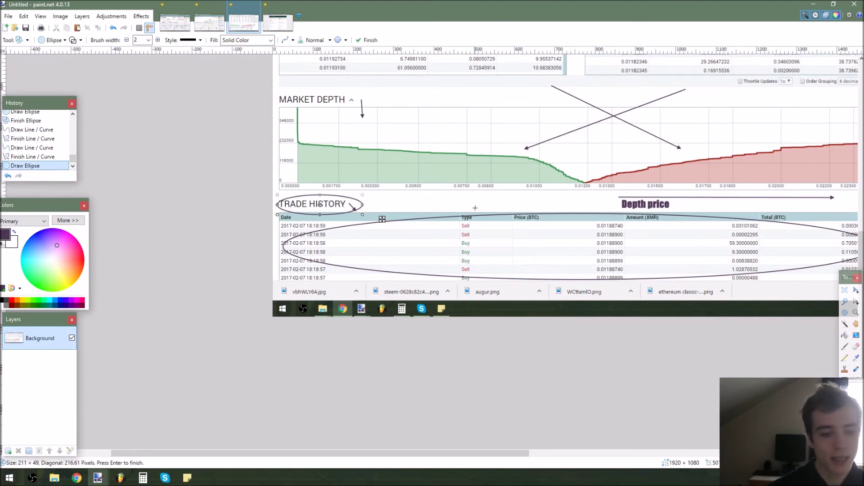
{"action": "key", "text": "ctrl+z"}
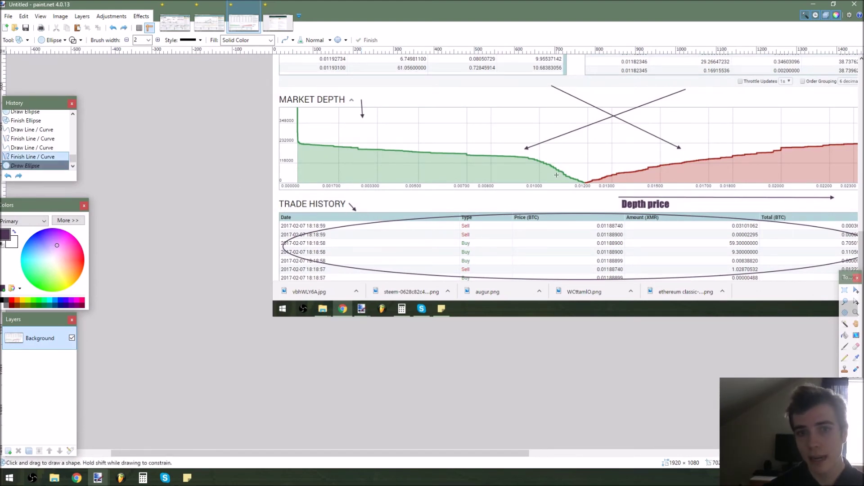
{"action": "scroll", "coordinate": [548, 176], "scroll_direction": "up", "scroll_amount": 3}
{"action": "scroll", "coordinate": [553, 185], "scroll_direction": "down", "scroll_amount": 3}
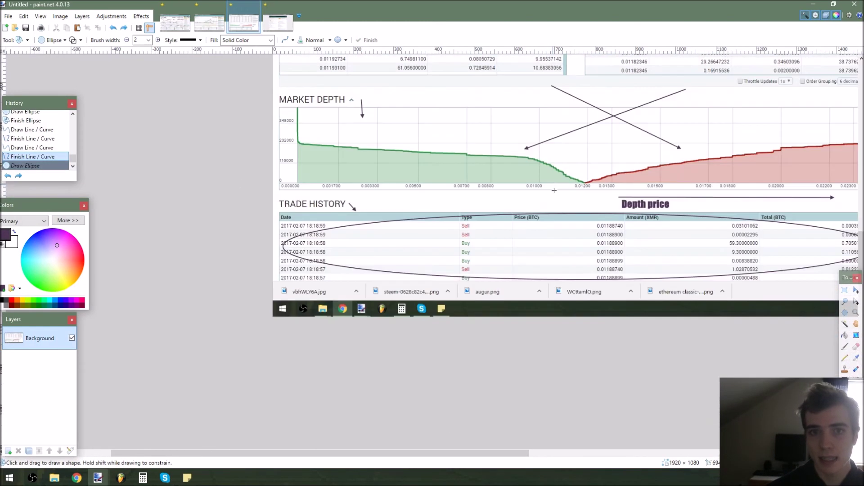
{"action": "scroll", "coordinate": [448, 209], "scroll_direction": "down", "scroll_amount": 1}
{"action": "scroll", "coordinate": [216, 192], "scroll_direction": "up", "scroll_amount": 3}
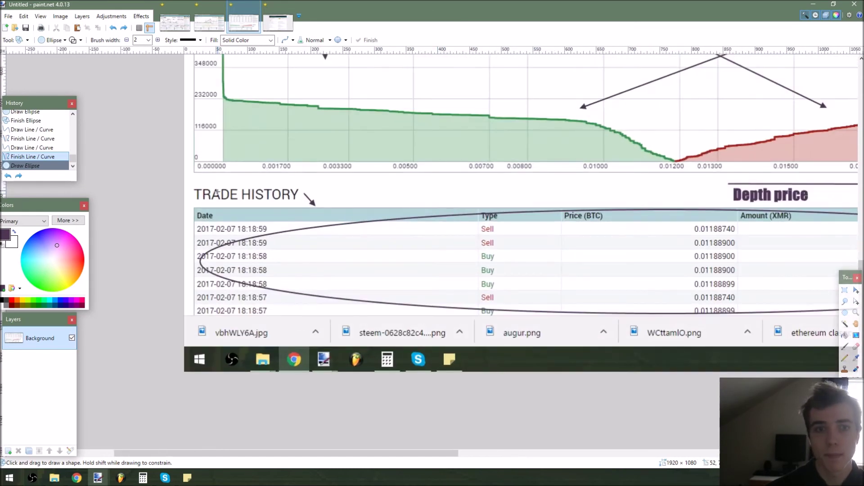
{"action": "left_click_drag", "start_coordinate": [196, 226], "coordinate": [301, 242]}
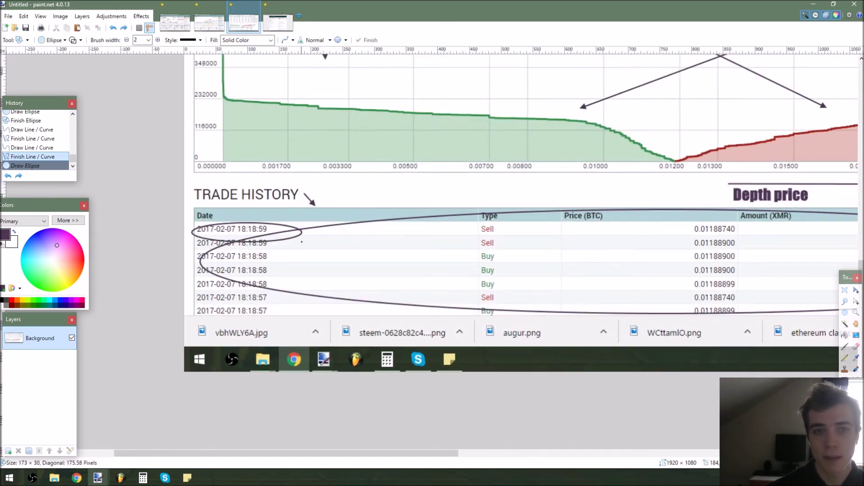
{"action": "key", "text": "ctrl+z"}
{"action": "scroll", "coordinate": [347, 227], "scroll_direction": "down", "scroll_amount": 2}
{"action": "scroll", "coordinate": [347, 226], "scroll_direction": "up", "scroll_amount": 3}
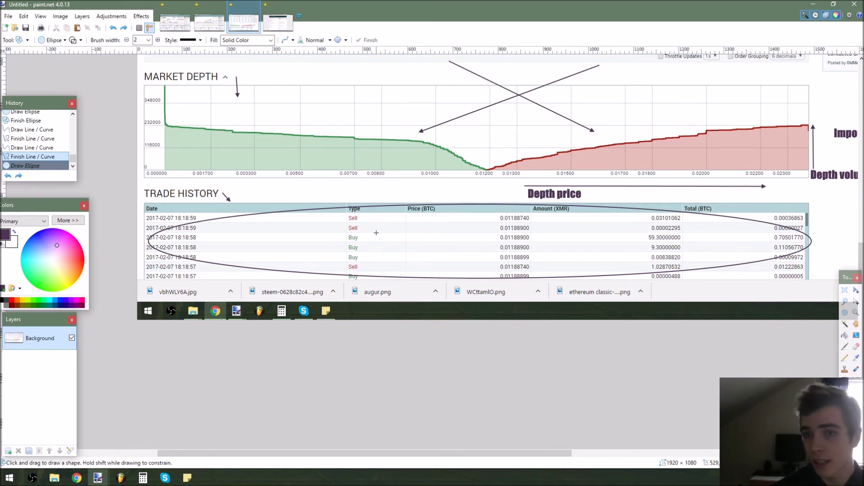
{"action": "left_click_drag", "start_coordinate": [765, 210], "coordinate": [809, 283]}
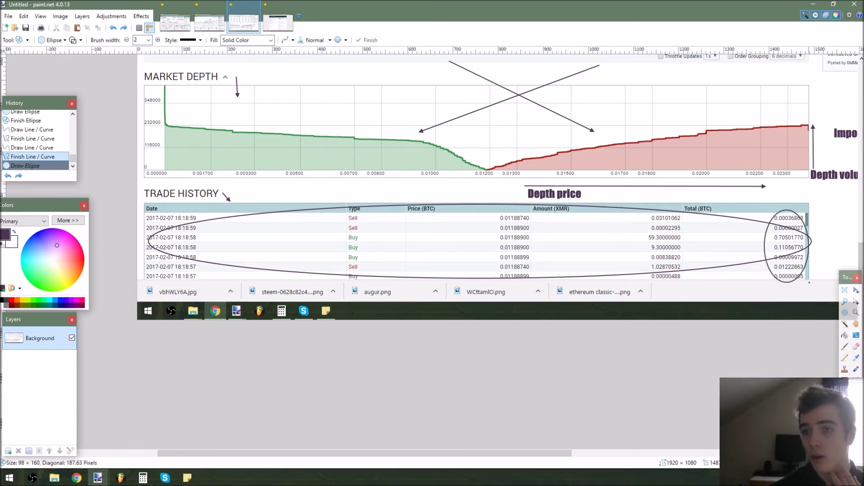
{"action": "key", "text": "ctrl+z"}
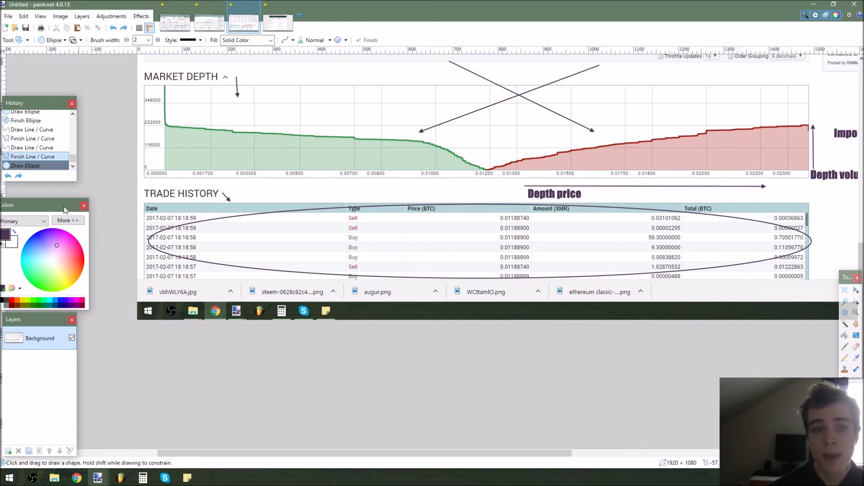
Switch to the live Poloniex USDT/BTC page and scroll through it
{"action": "left_click", "coordinate": [76, 478]}
{"action": "scroll", "coordinate": [156, 259], "scroll_direction": "down", "scroll_amount": 1}
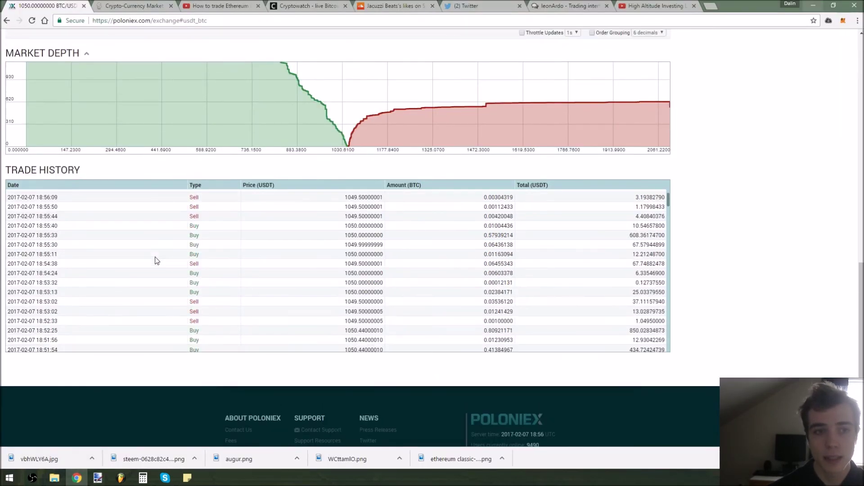
{"action": "scroll", "coordinate": [276, 234], "scroll_direction": "up", "scroll_amount": 4}
{"action": "scroll", "coordinate": [742, 280], "scroll_direction": "down", "scroll_amount": 3}
{"action": "scroll", "coordinate": [346, 272], "scroll_direction": "up", "scroll_amount": 3}
{"action": "scroll", "coordinate": [285, 317], "scroll_direction": "down", "scroll_amount": 3}
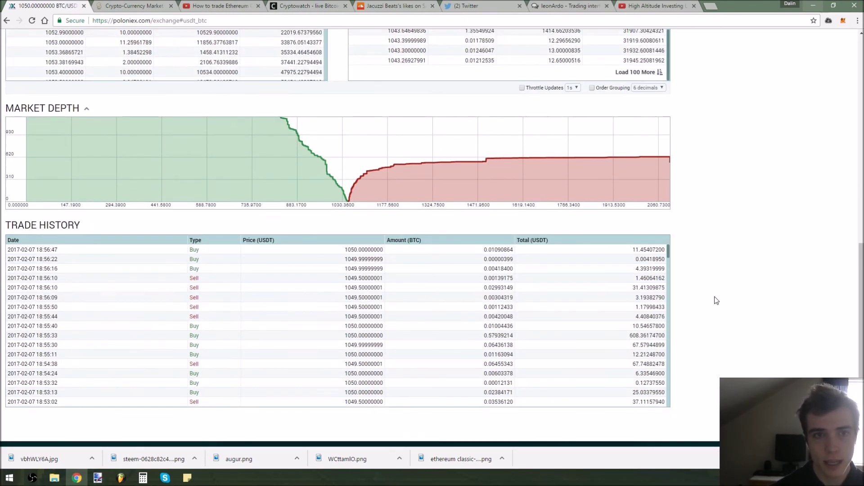
{"action": "scroll", "coordinate": [716, 301], "scroll_direction": "up", "scroll_amount": 1}
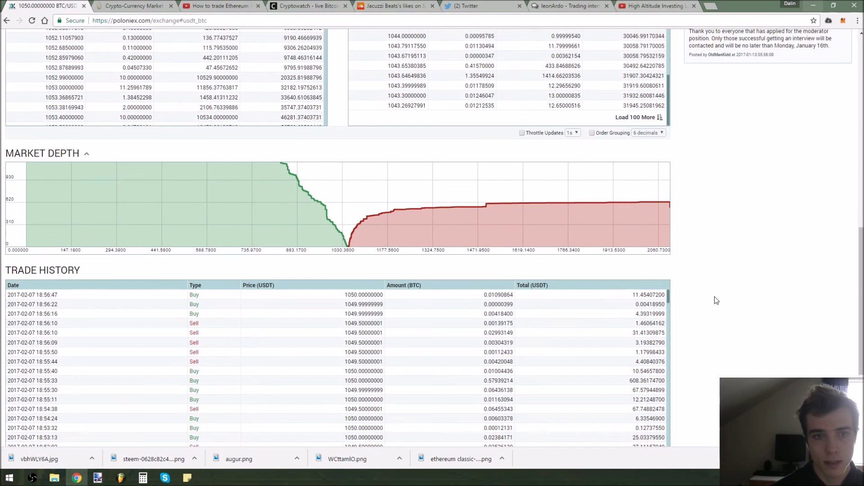
{"action": "scroll", "coordinate": [716, 300], "scroll_direction": "up", "scroll_amount": 4}
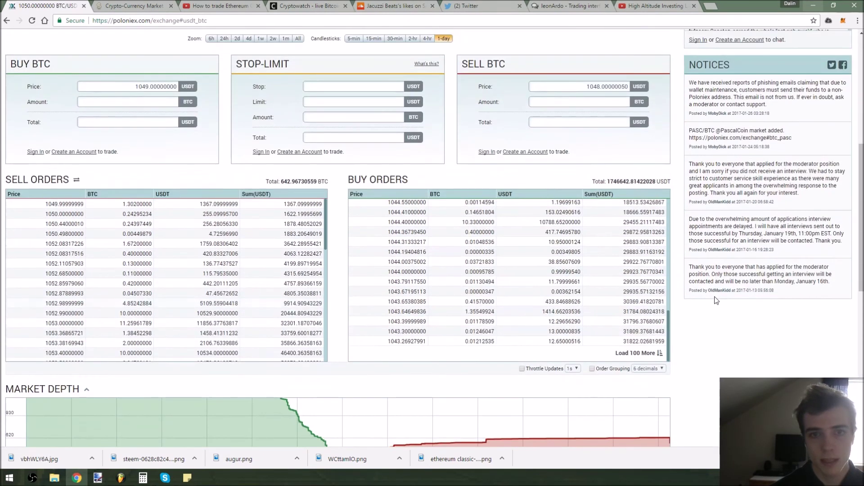
Load 100 more rows of buy orders and scroll through the order books
{"action": "left_click", "coordinate": [653, 354]}
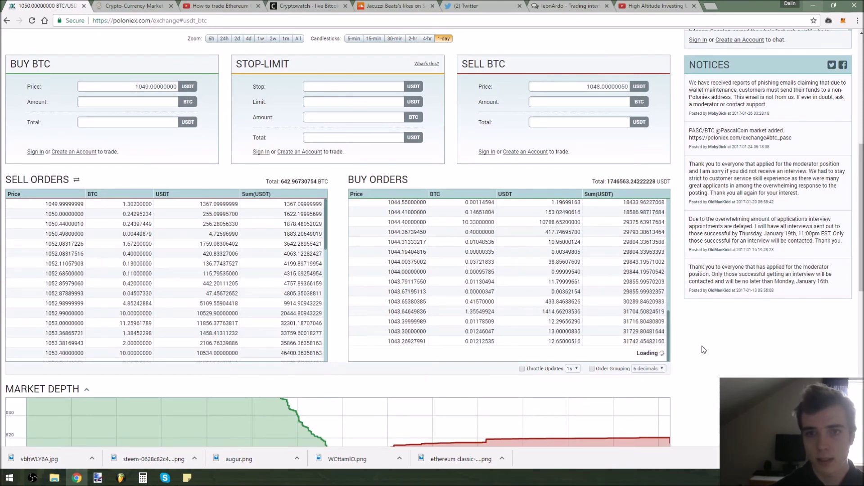
{"action": "scroll", "coordinate": [701, 346], "scroll_direction": "up", "scroll_amount": 3}
{"action": "scroll", "coordinate": [679, 344], "scroll_direction": "down", "scroll_amount": 8}
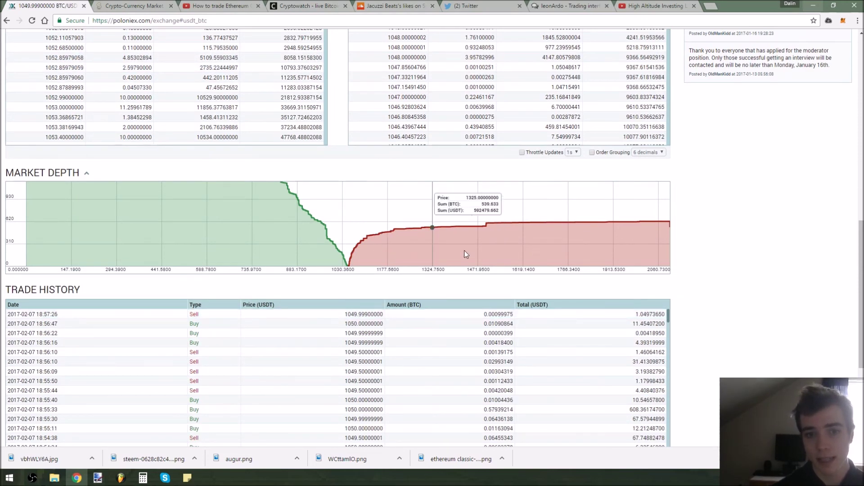
{"action": "scroll", "coordinate": [570, 231], "scroll_direction": "down", "scroll_amount": 3}
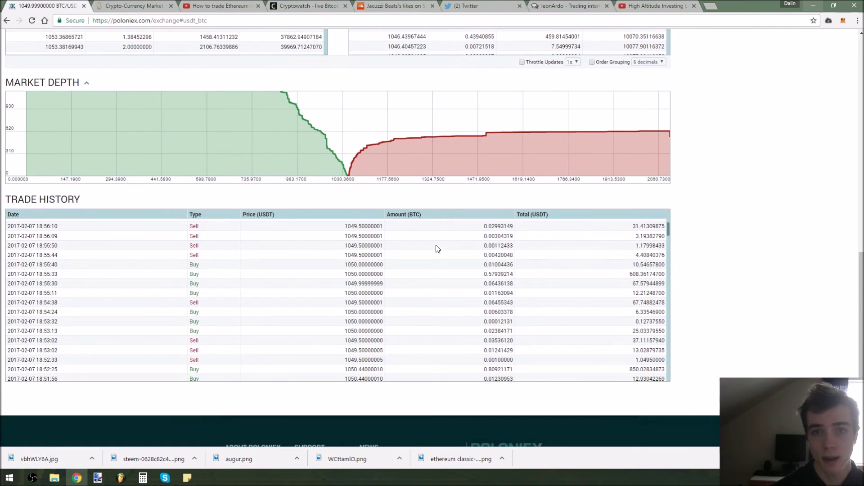
{"action": "scroll", "coordinate": [618, 293], "scroll_direction": "up", "scroll_amount": 3}
{"action": "scroll", "coordinate": [568, 315], "scroll_direction": "down", "scroll_amount": 2}
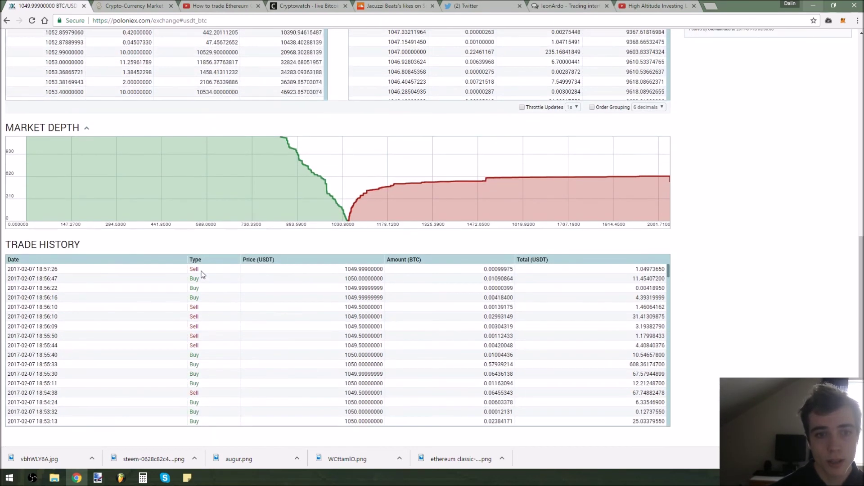
{"action": "scroll", "coordinate": [803, 319], "scroll_direction": "down", "scroll_amount": 2}
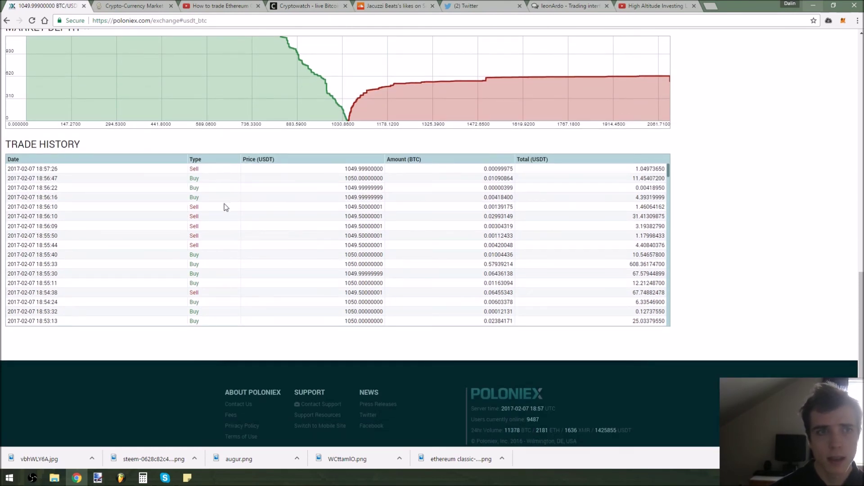
Highlight Trade History values such as price 1049.99900000 and total 1.04973650
{"action": "left_click_drag", "start_coordinate": [188, 168], "coordinate": [208, 170]}
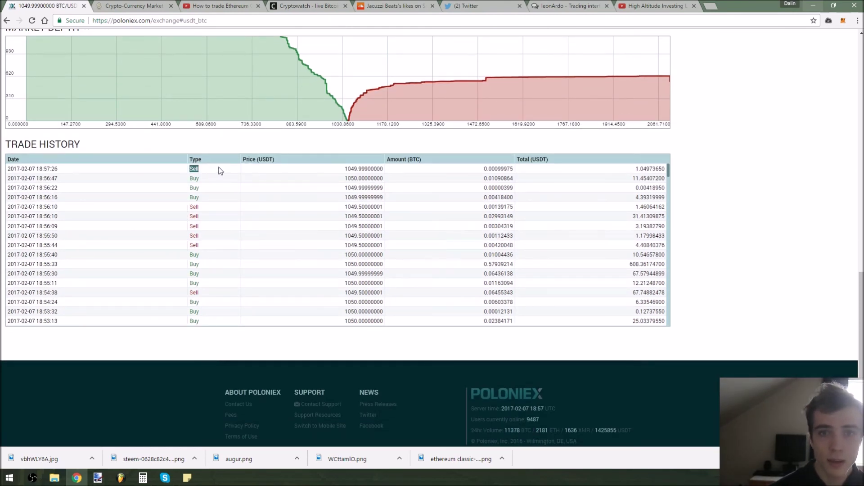
{"action": "left_click_drag", "start_coordinate": [345, 169], "coordinate": [381, 167]}
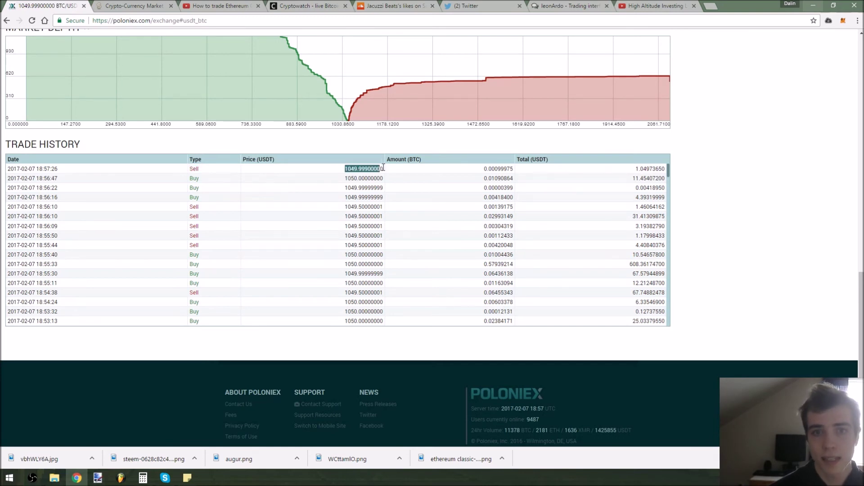
{"action": "left_click", "coordinate": [404, 169]}
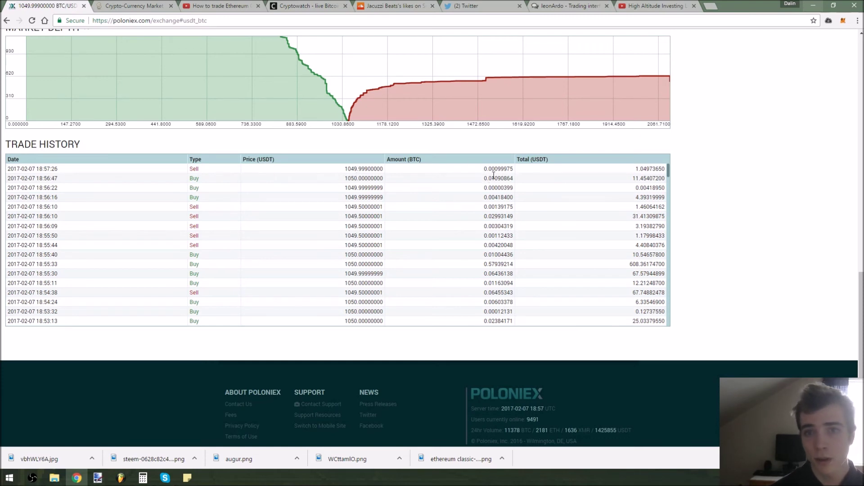
{"action": "left_click_drag", "start_coordinate": [484, 168], "coordinate": [523, 166]}
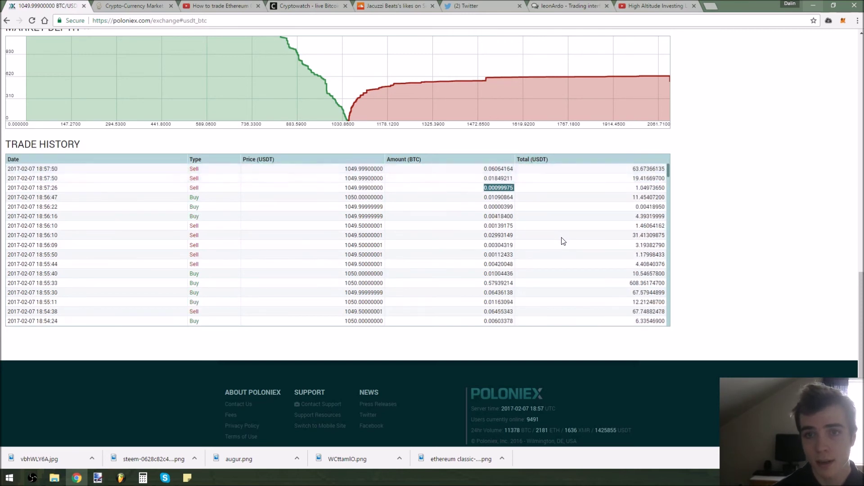
{"action": "left_click", "coordinate": [593, 213]}
{"action": "left_click_drag", "start_coordinate": [331, 192], "coordinate": [392, 191]}
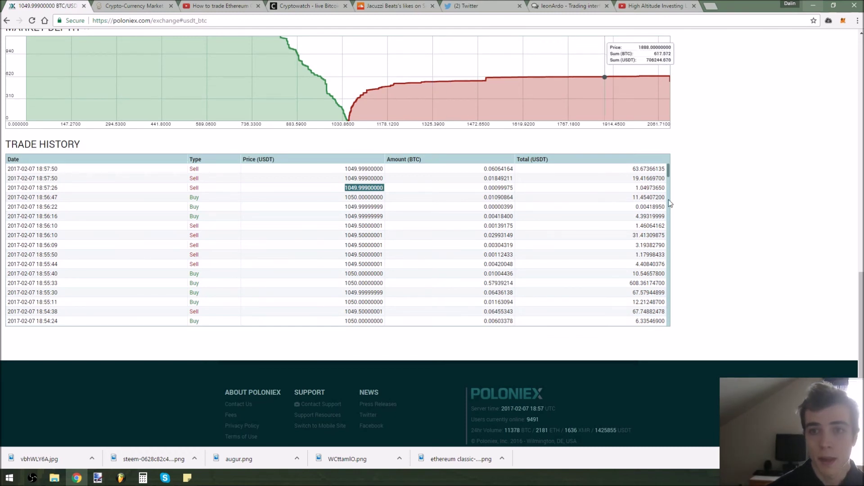
{"action": "double_click", "coordinate": [637, 188]}
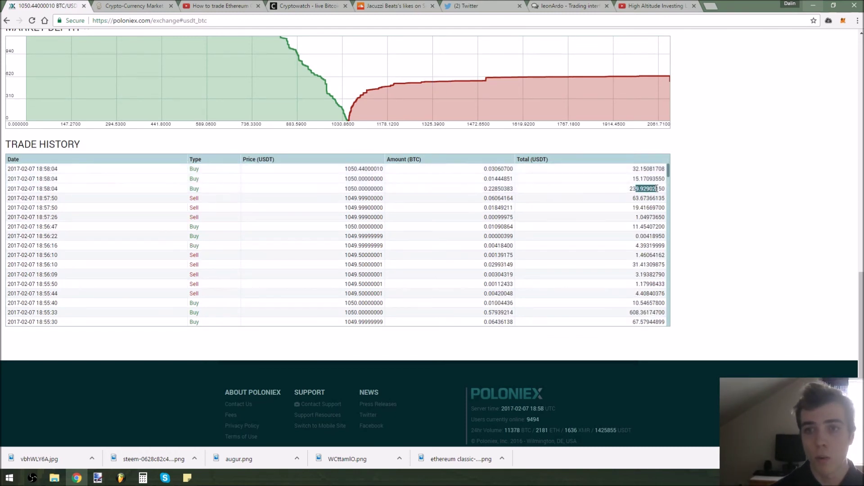
{"action": "left_click_drag", "start_coordinate": [633, 220], "coordinate": [657, 220]}
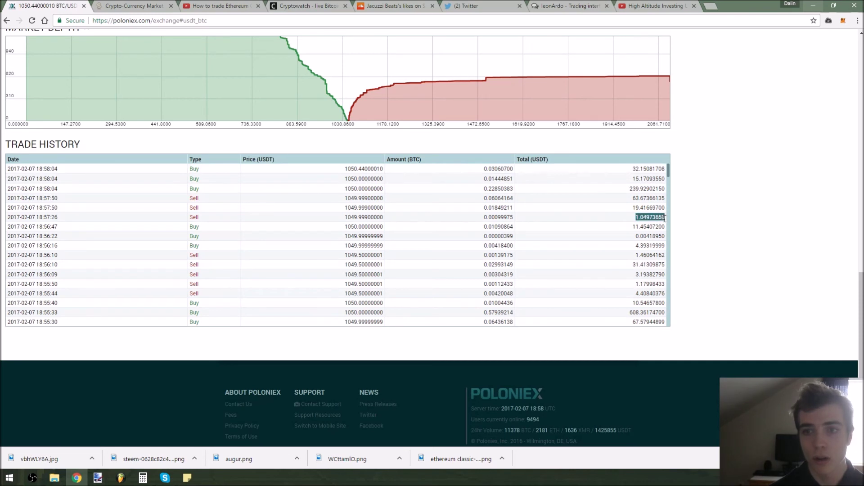
{"action": "left_click_drag", "start_coordinate": [665, 218], "coordinate": [673, 221]}
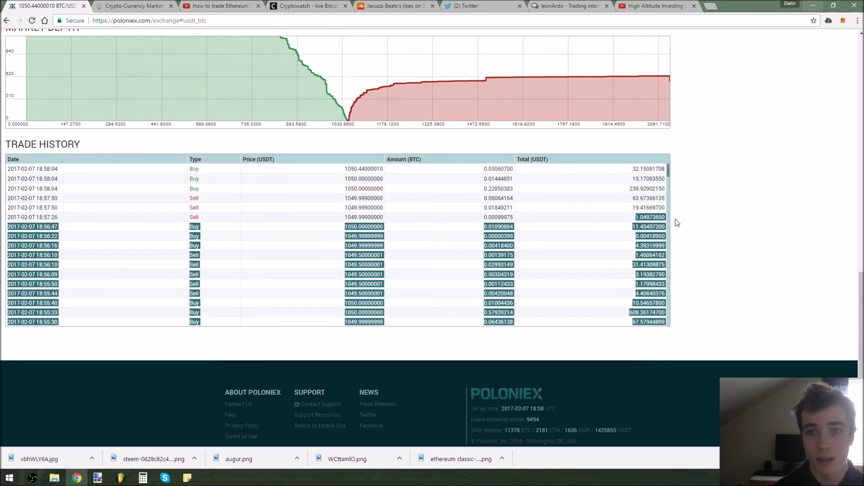
{"action": "left_click", "coordinate": [672, 220]}
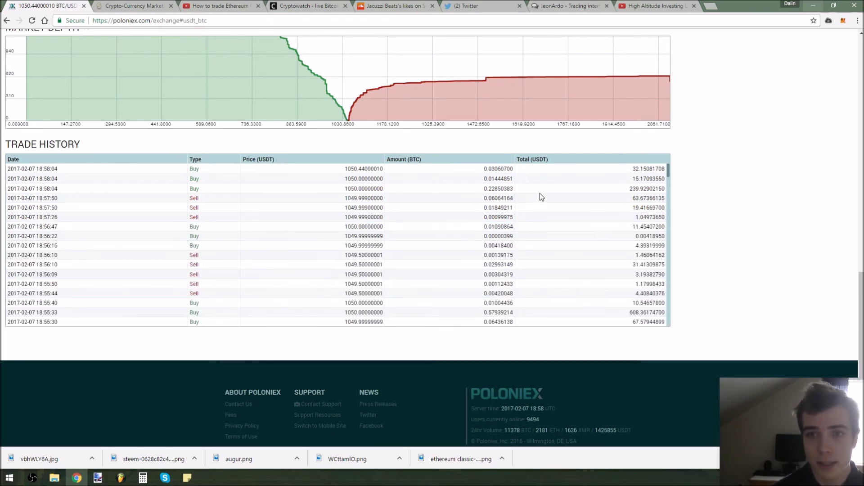
{"action": "left_click", "coordinate": [98, 478]}
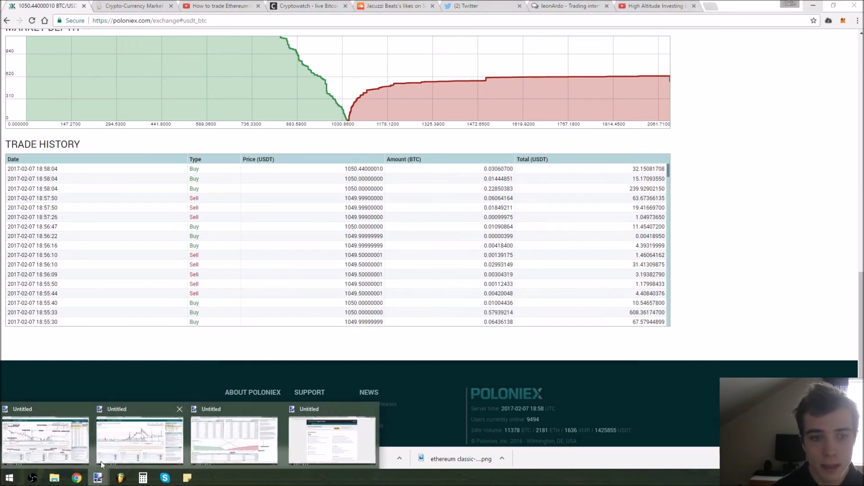
Bring Paint.NET forward and show the annotated XMR market-depth screenshot with its Depth labels
{"action": "left_click", "coordinate": [100, 437]}
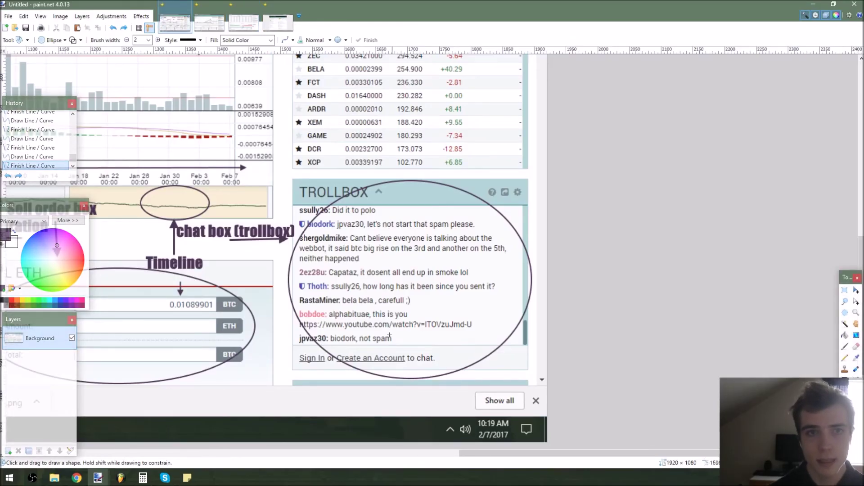
{"action": "scroll", "coordinate": [396, 341], "scroll_direction": "down", "scroll_amount": 6}
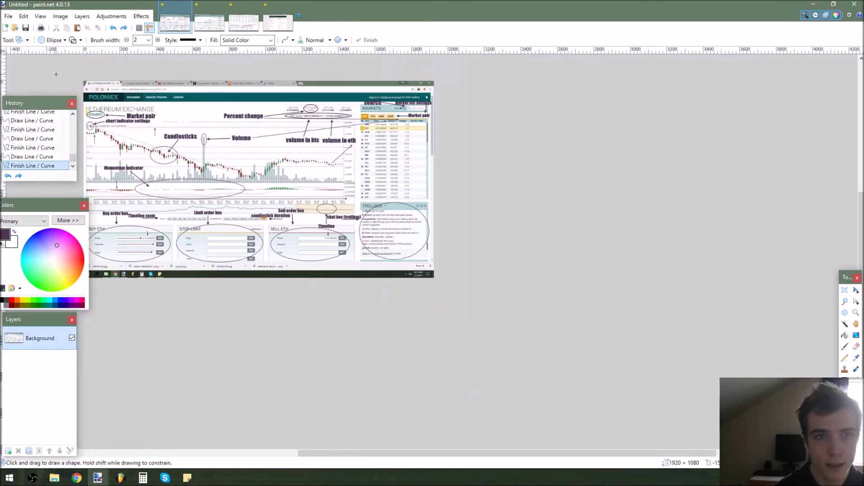
{"action": "left_click", "coordinate": [275, 23]}
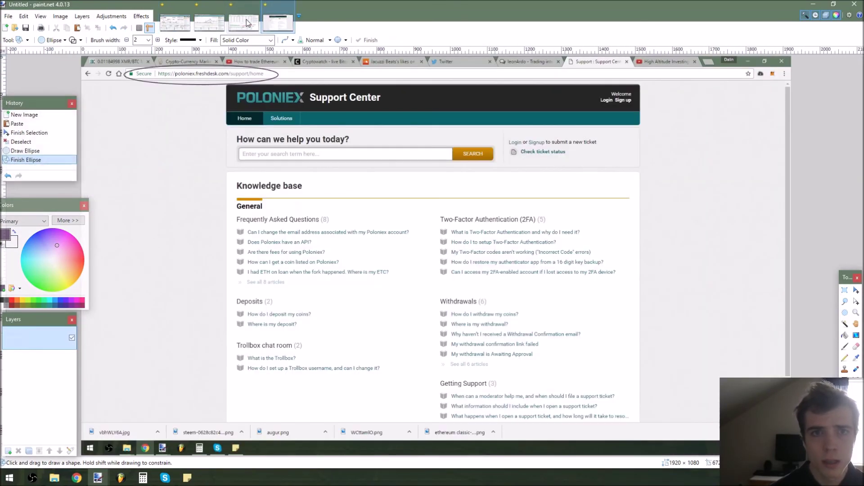
{"action": "left_click", "coordinate": [250, 19]}
{"action": "scroll", "coordinate": [380, 235], "scroll_direction": "up", "scroll_amount": 5}
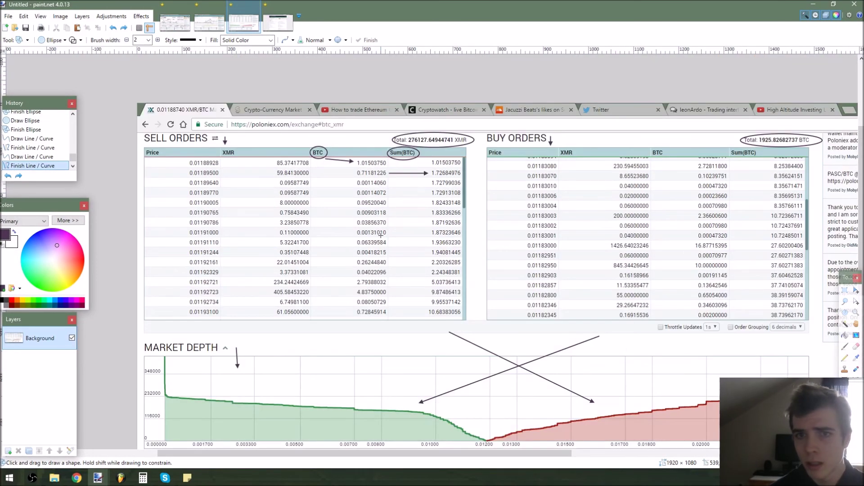
{"action": "scroll", "coordinate": [381, 235], "scroll_direction": "down", "scroll_amount": 3}
{"action": "scroll", "coordinate": [454, 248], "scroll_direction": "down", "scroll_amount": 1}
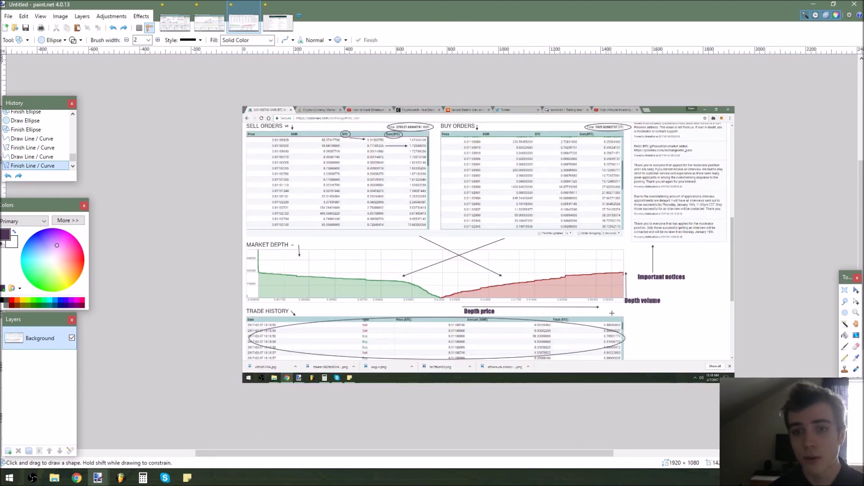
{"action": "scroll", "coordinate": [612, 313], "scroll_direction": "up", "scroll_amount": 4}
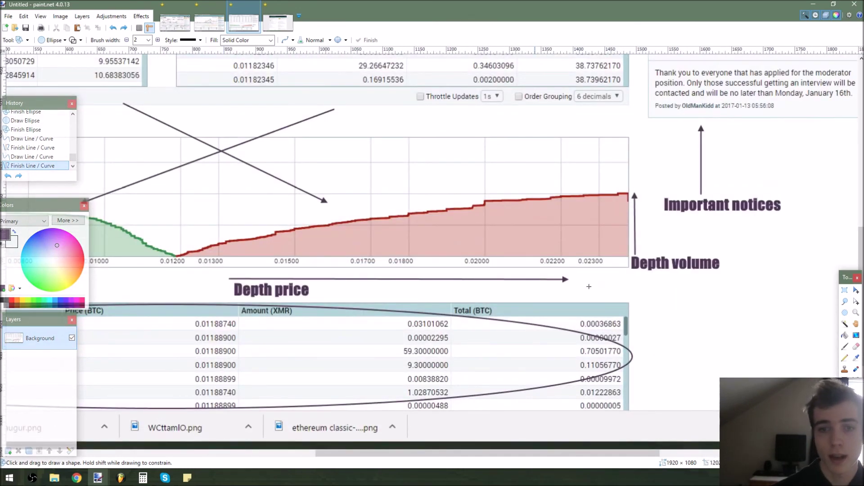
With the Line/Curve tool, draw short upward arrows beneath 0.01300 and below the chart, undoing stray lines
{"action": "key", "text": "o"}
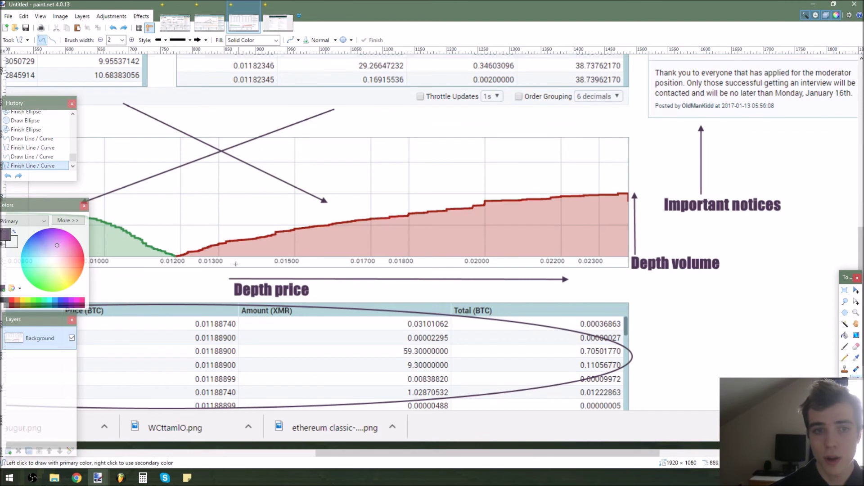
{"action": "left_click_drag", "start_coordinate": [212, 271], "coordinate": [606, 271]}
{"action": "key", "text": "ctrl+z"}
{"action": "left_click_drag", "start_coordinate": [174, 267], "coordinate": [620, 198]}
{"action": "key", "text": "ctrl+z"}
{"action": "left_click_drag", "start_coordinate": [215, 282], "coordinate": [214, 265]}
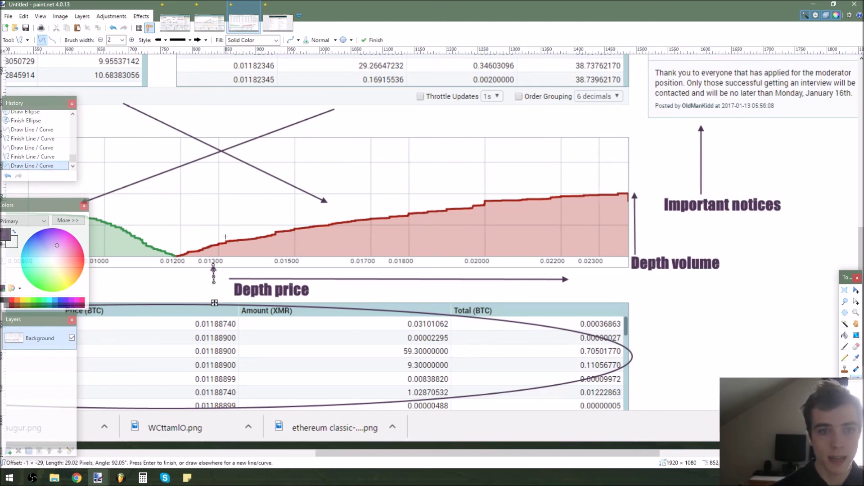
{"action": "left_click_drag", "start_coordinate": [586, 293], "coordinate": [585, 270]}
{"action": "key", "text": "Return"}
On the ETH trading screenshot, draw a small arrow pointing at the Price value
{"action": "scroll", "coordinate": [533, 276], "scroll_direction": "up", "scroll_amount": 5}
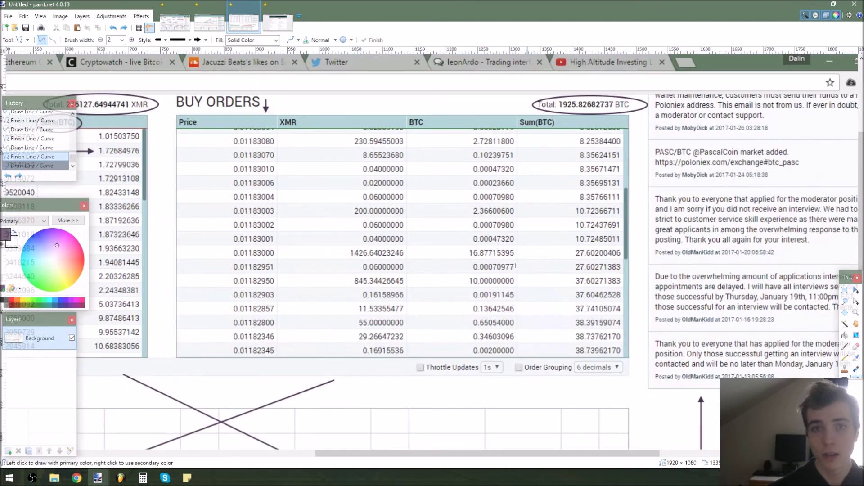
{"action": "left_click", "coordinate": [175, 23]}
{"action": "scroll", "coordinate": [562, 277], "scroll_direction": "up", "scroll_amount": 4}
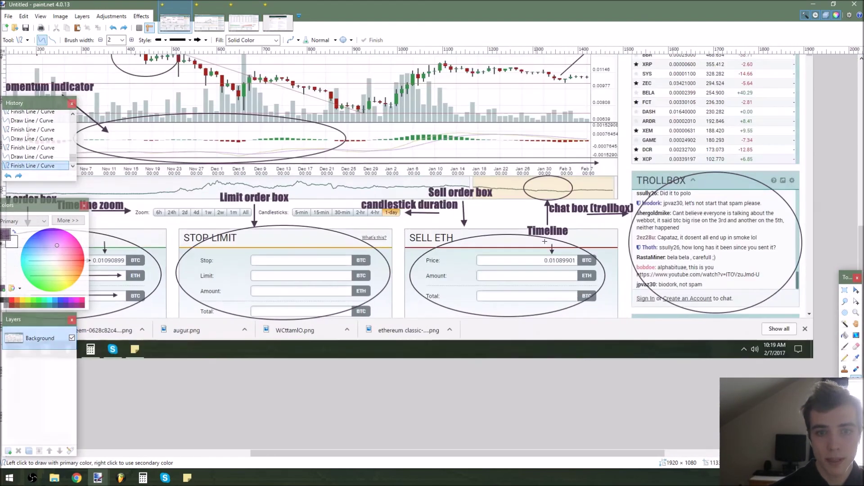
{"action": "scroll", "coordinate": [561, 276], "scroll_direction": "up", "scroll_amount": 1}
{"action": "left_click_drag", "start_coordinate": [521, 270], "coordinate": [537, 270]}
Back on the XMR depth chart, try a diagonal arrow and undo it
{"action": "key", "text": "ctrl+Tab"}
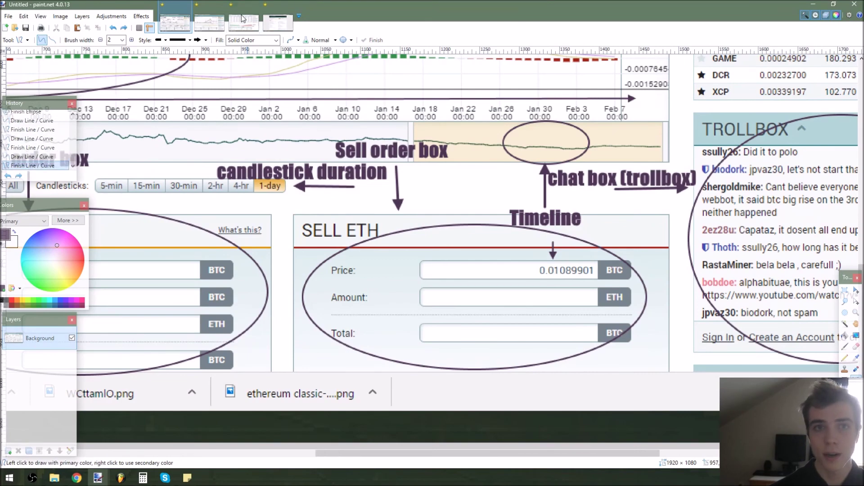
{"action": "scroll", "coordinate": [515, 343], "scroll_direction": "down", "scroll_amount": 3}
{"action": "scroll", "coordinate": [476, 330], "scroll_direction": "up", "scroll_amount": 4}
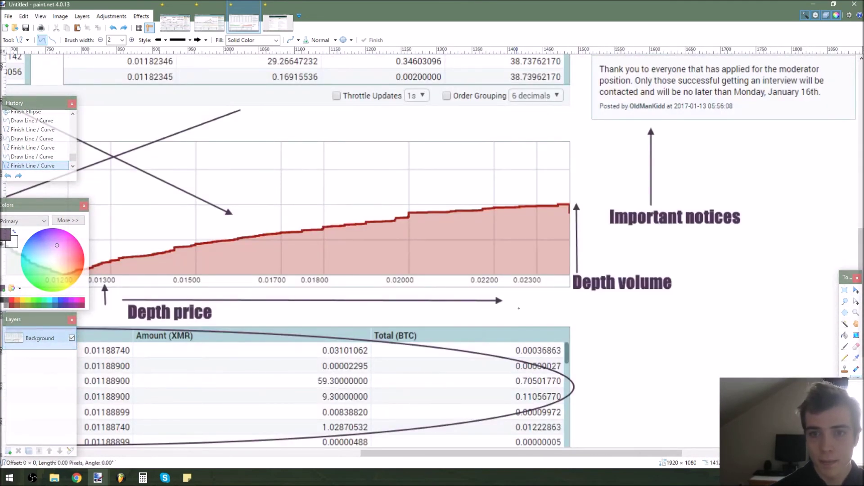
{"action": "mouse_move", "coordinate": [517, 317]}
{"action": "left_mouse_down"}
{"action": "mouse_move", "coordinate": [534, 289]}
{"action": "mouse_move", "coordinate": [405, 288]}
{"action": "mouse_move", "coordinate": [407, 246]}
{"action": "left_mouse_up"}
{"action": "key", "text": "ctrl+z"}
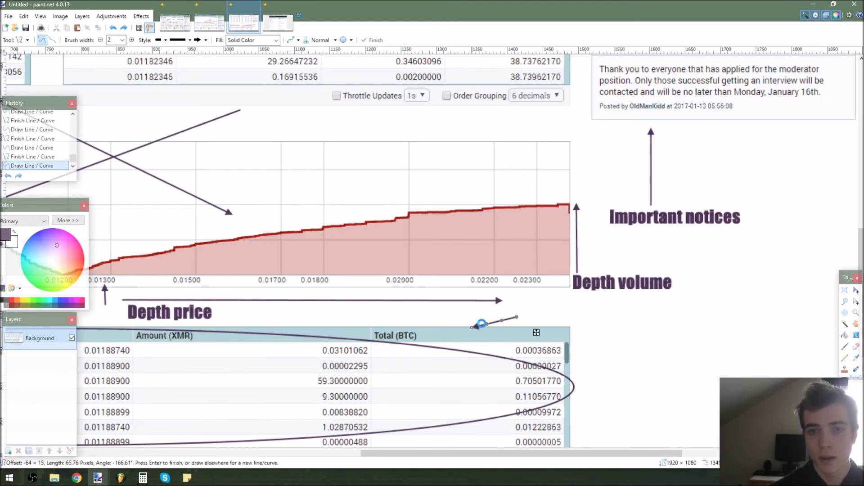
{"action": "scroll", "coordinate": [421, 246], "scroll_direction": "down", "scroll_amount": 3}
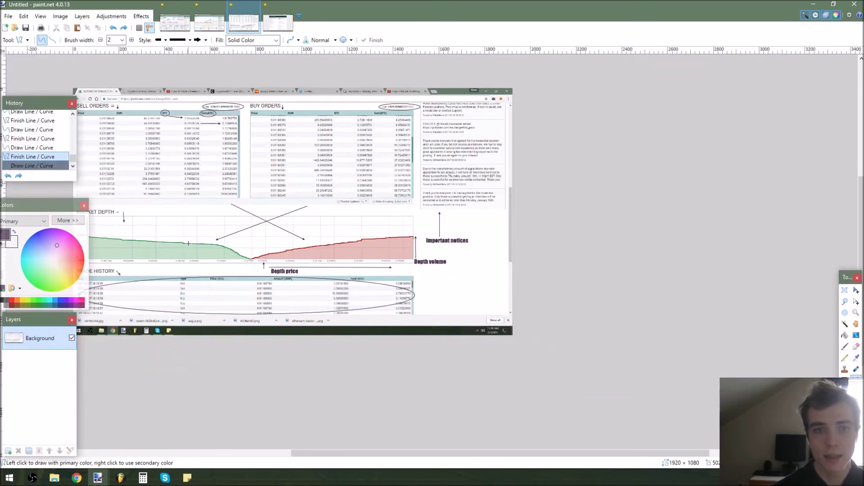
{"action": "scroll", "coordinate": [255, 247], "scroll_direction": "up", "scroll_amount": 2}
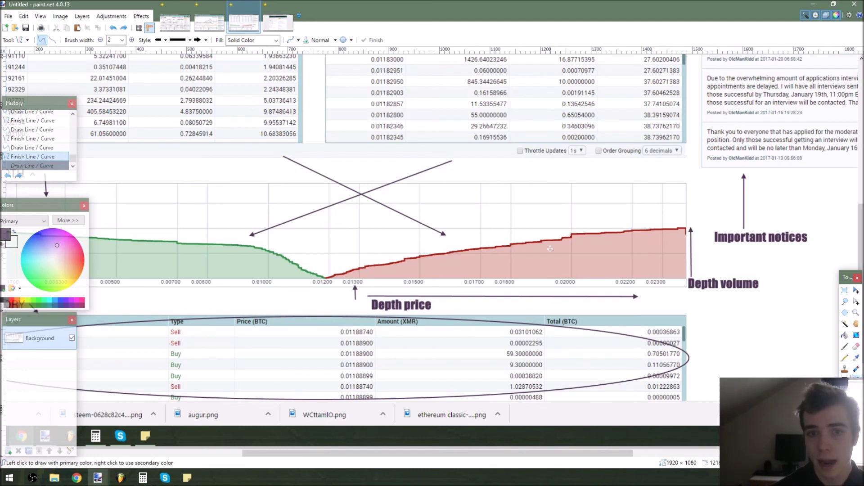
{"action": "mouse_move", "coordinate": [749, 263]}
{"action": "left_mouse_down"}
{"action": "mouse_move", "coordinate": [695, 262]}
{"action": "mouse_move", "coordinate": [691, 206]}
{"action": "left_mouse_up"}
{"action": "key", "text": "ctrl+z"}
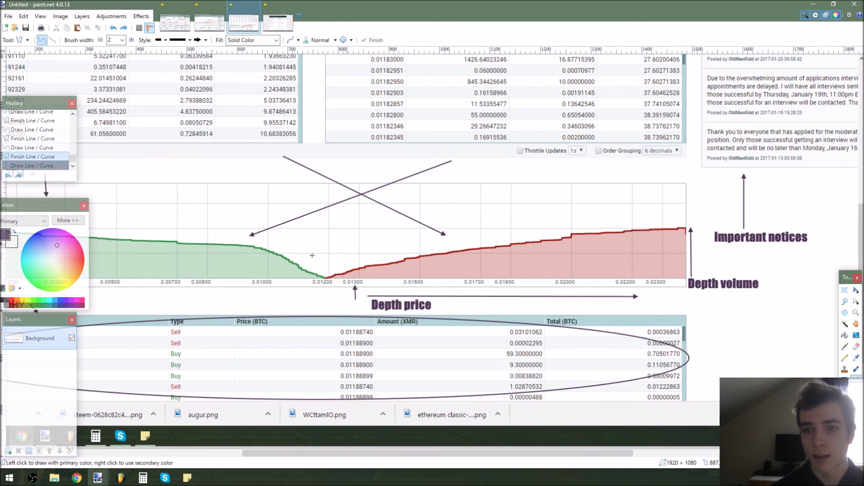
{"action": "mouse_move", "coordinate": [338, 279]}
{"action": "left_mouse_down"}
{"action": "mouse_move", "coordinate": [521, 239]}
{"action": "mouse_move", "coordinate": [689, 225]}
{"action": "left_mouse_up"}
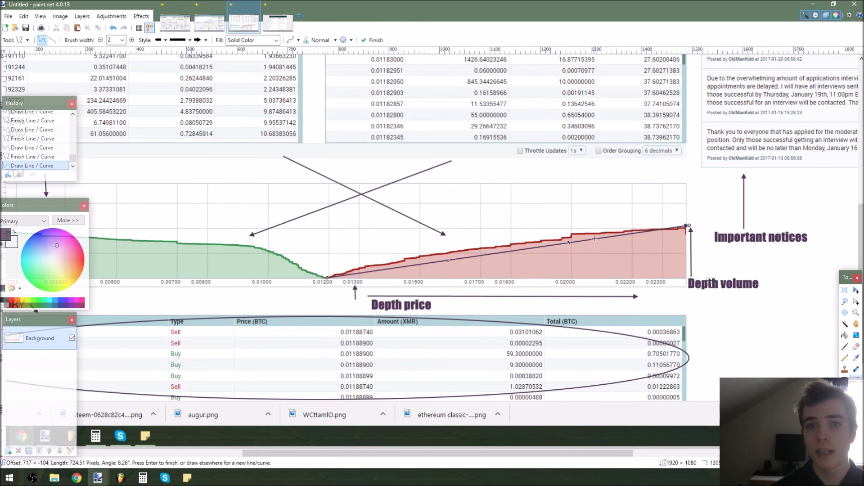
{"action": "scroll", "coordinate": [594, 240], "scroll_direction": "up", "scroll_amount": 2}
{"action": "scroll", "coordinate": [594, 240], "scroll_direction": "up", "scroll_amount": 4}
{"action": "scroll", "coordinate": [663, 295], "scroll_direction": "down", "scroll_amount": 6}
{"action": "key", "text": "ctrl+z"}
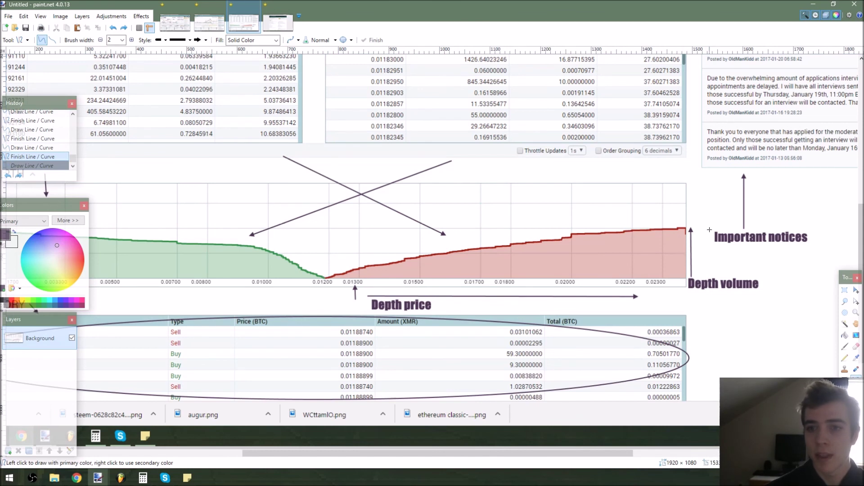
{"action": "left_click_drag", "start_coordinate": [704, 232], "coordinate": [675, 231]}
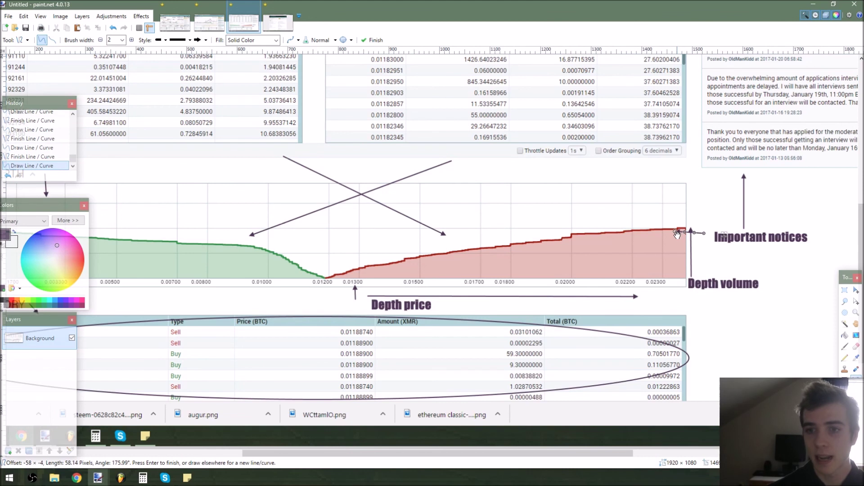
{"action": "key", "text": "ctrl+z"}
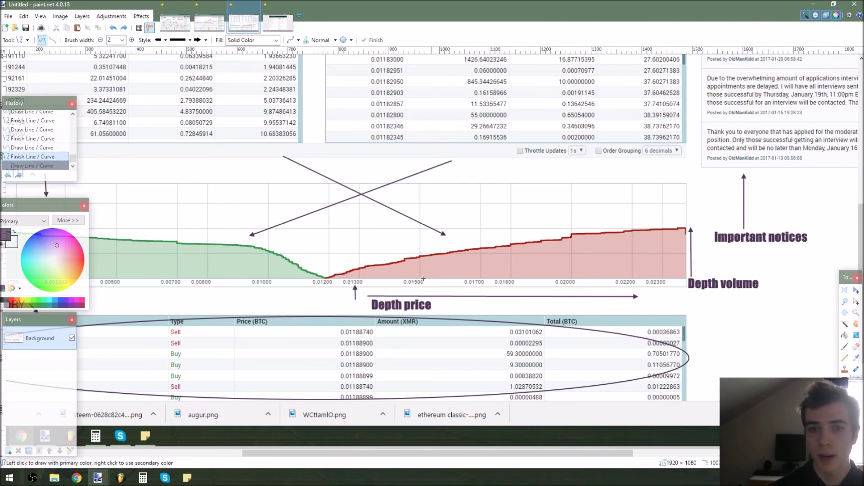
{"action": "left_click_drag", "start_coordinate": [321, 256], "coordinate": [346, 272]}
{"action": "key", "text": "ctrl+z"}
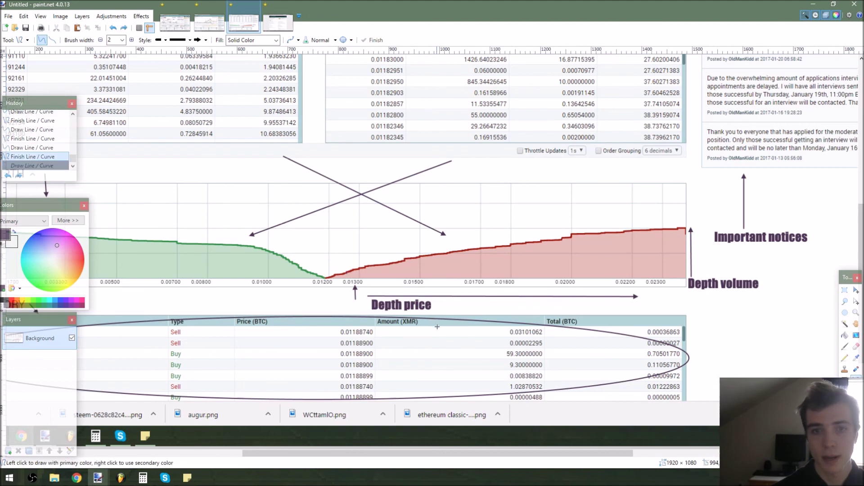
{"action": "left_click_drag", "start_coordinate": [328, 273], "coordinate": [653, 208]}
{"action": "key", "text": "ctrl+z"}
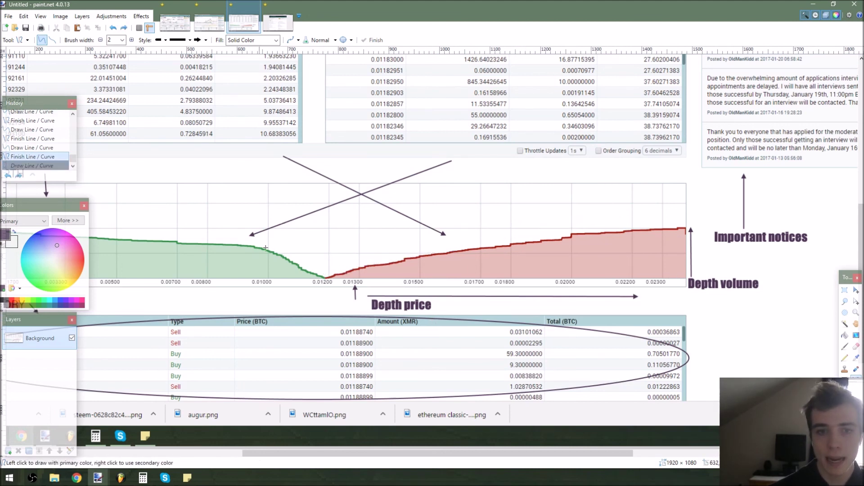
{"action": "left_click_drag", "start_coordinate": [333, 250], "coordinate": [330, 273]}
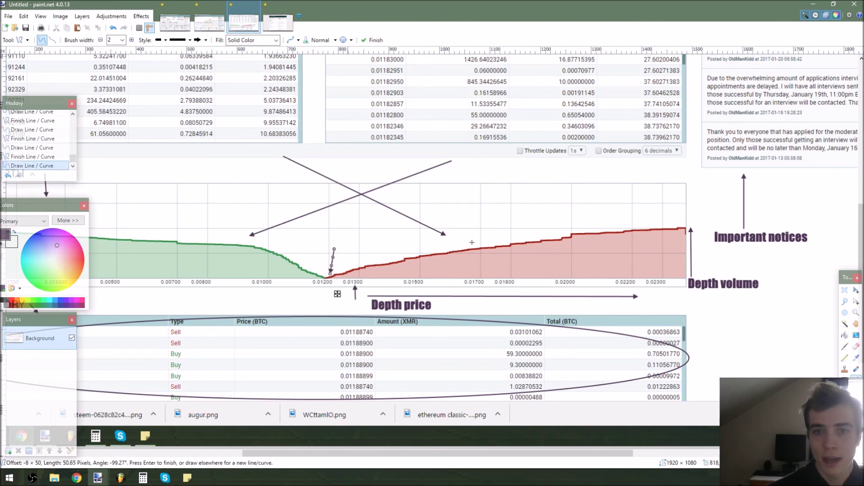
{"action": "left_click_drag", "start_coordinate": [539, 197], "coordinate": [542, 237]}
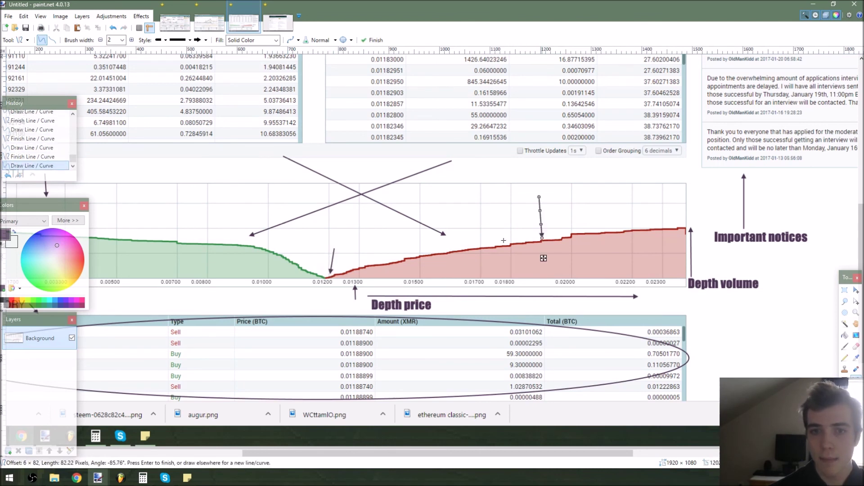
{"action": "mouse_move", "coordinate": [335, 266]}
{"action": "left_mouse_down"}
{"action": "mouse_move", "coordinate": [448, 240]}
{"action": "mouse_move", "coordinate": [552, 230]}
{"action": "left_mouse_up"}
{"action": "key", "text": "Return"}
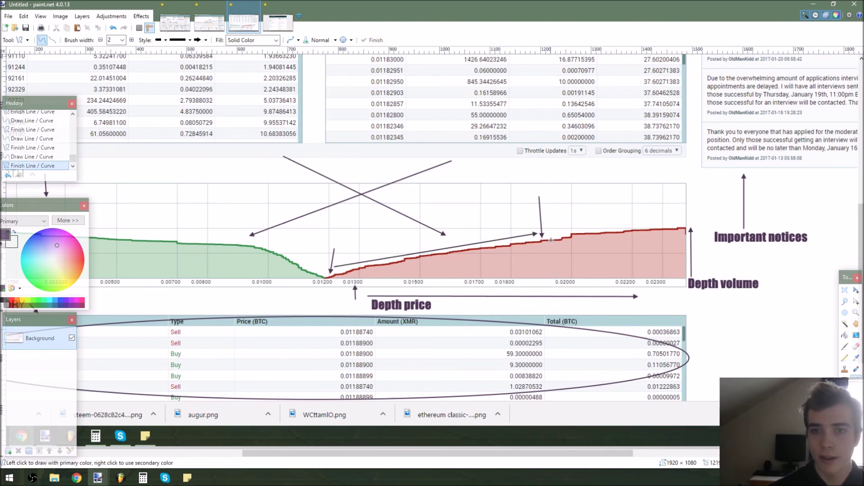
{"action": "scroll", "coordinate": [541, 272], "scroll_direction": "up", "scroll_amount": 1}
{"action": "scroll", "coordinate": [541, 272], "scroll_direction": "down", "scroll_amount": 4}
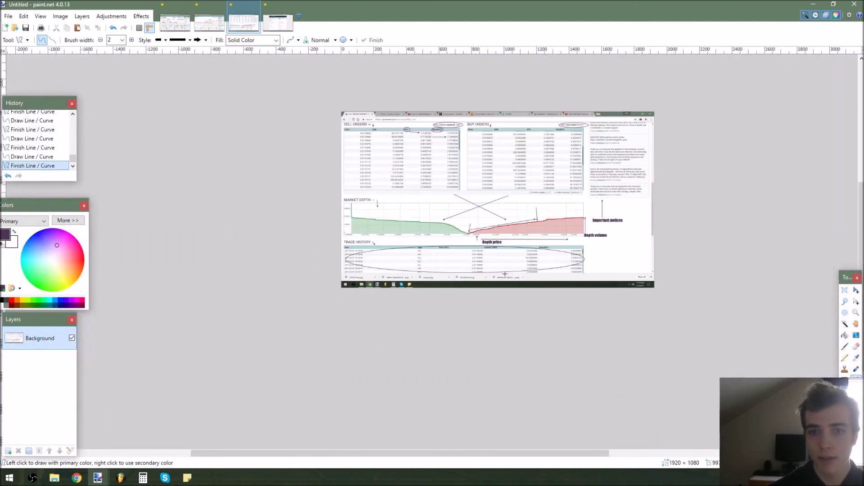
{"action": "scroll", "coordinate": [565, 231], "scroll_direction": "up", "scroll_amount": 2}
{"action": "scroll", "coordinate": [565, 231], "scroll_direction": "up", "scroll_amount": 2}
{"action": "key", "text": "ctrl+z"}
{"action": "key", "text": "ctrl+z"}
{"action": "key", "text": "ctrl+z"}
{"action": "key", "text": "ctrl+z"}
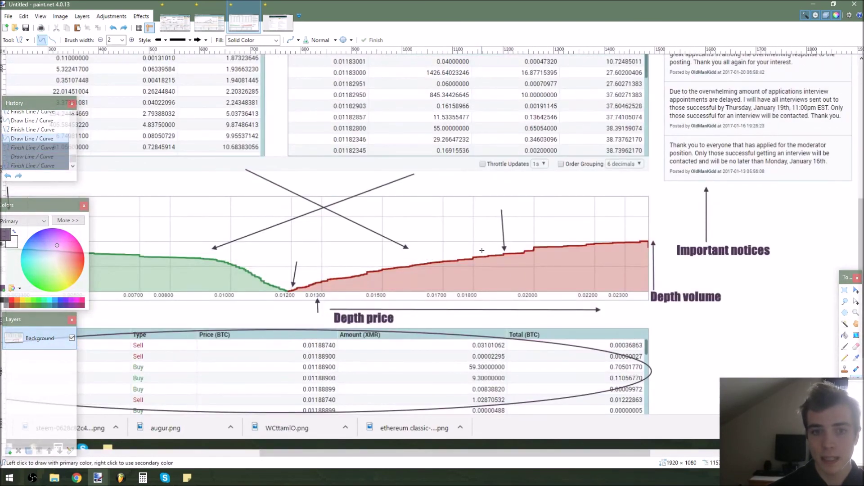
{"action": "key", "text": "ctrl+z"}
{"action": "key", "text": "ctrl+z"}
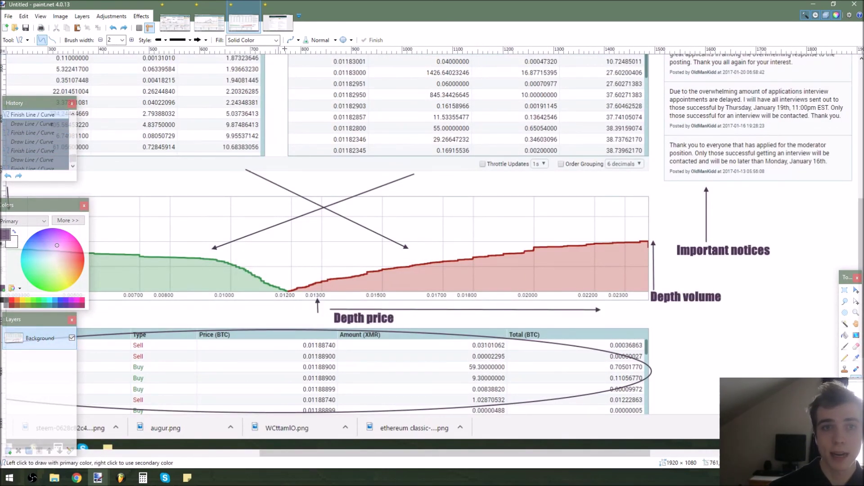
Switch to the Poloniex Support Center screenshot and test an arrow toward its web address, then undo it
{"action": "left_click", "coordinate": [282, 31]}
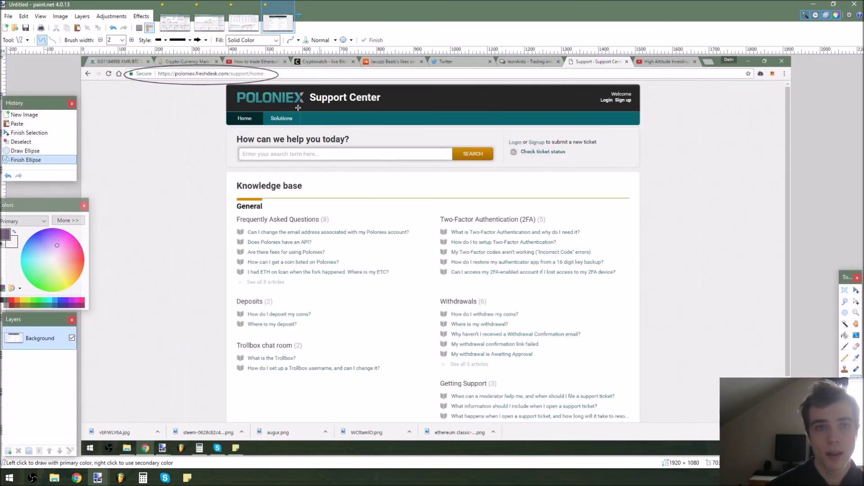
{"action": "left_click_drag", "start_coordinate": [185, 121], "coordinate": [193, 82]}
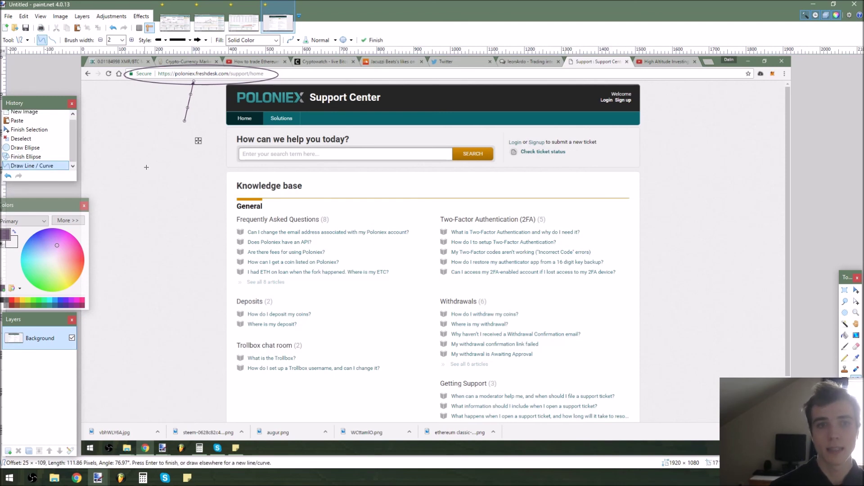
{"action": "key", "text": "ctrl+z"}
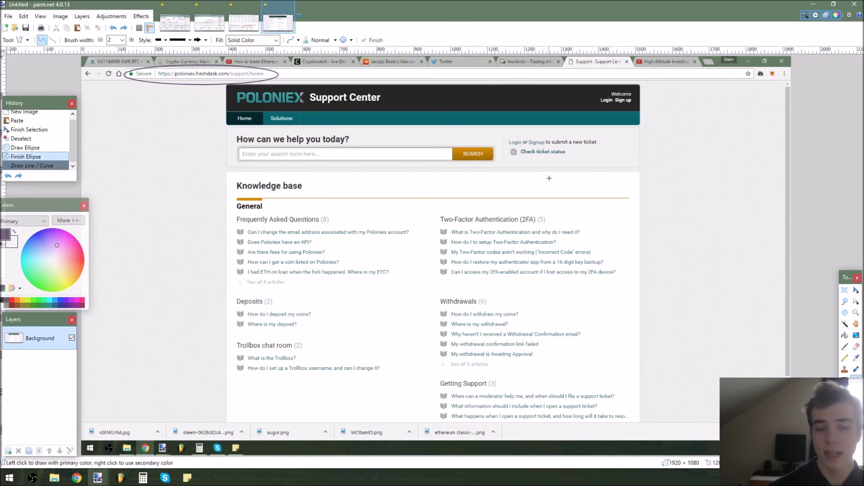